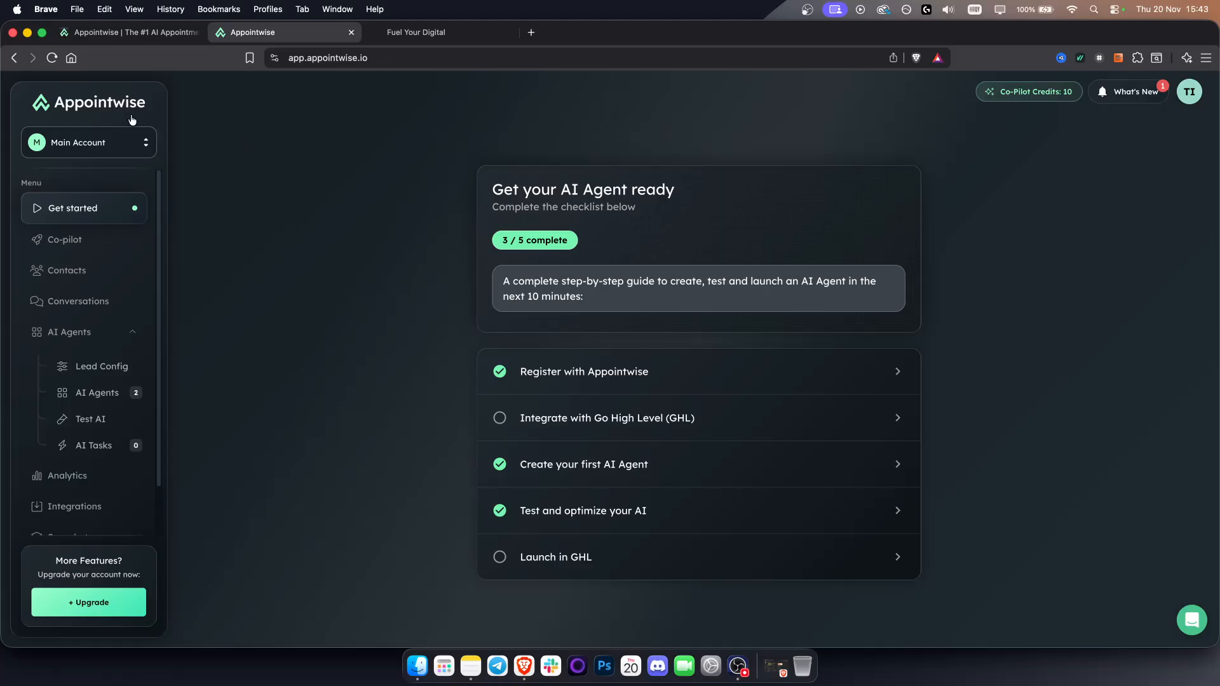
# - Look over the Appointwise website and the GoHighLevel contacts page, ending at the Appointwise setup checklist
pyautogui.click(144, 32)
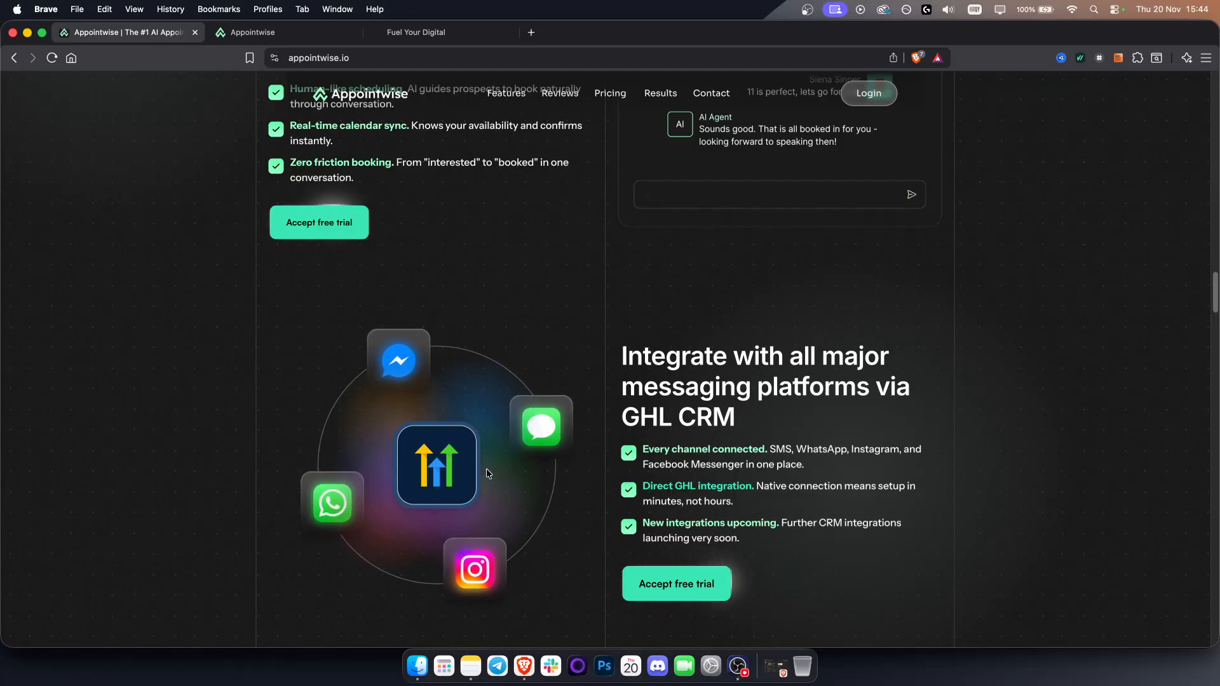
pyautogui.click(445, 39)
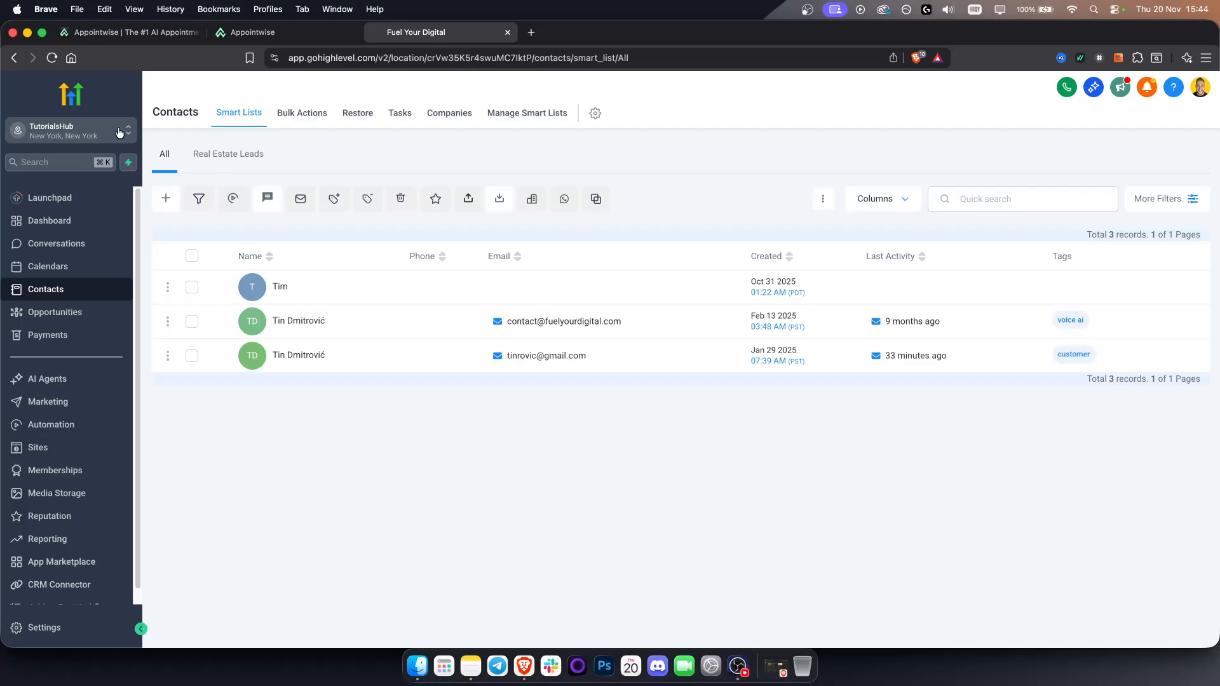
pyautogui.click(273, 33)
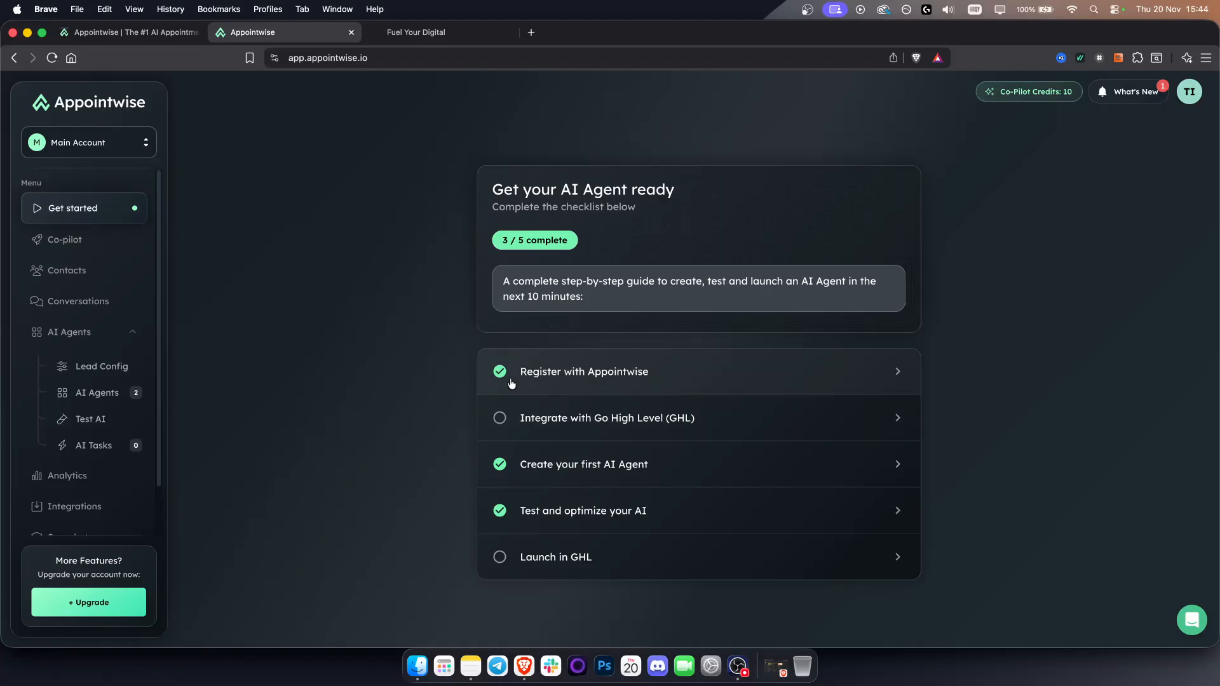
# - Copy the Appointwise snapshot link from the Go High Level integration item and import the snapshot into the GoHighLevel agency account
pyautogui.click(606, 420)
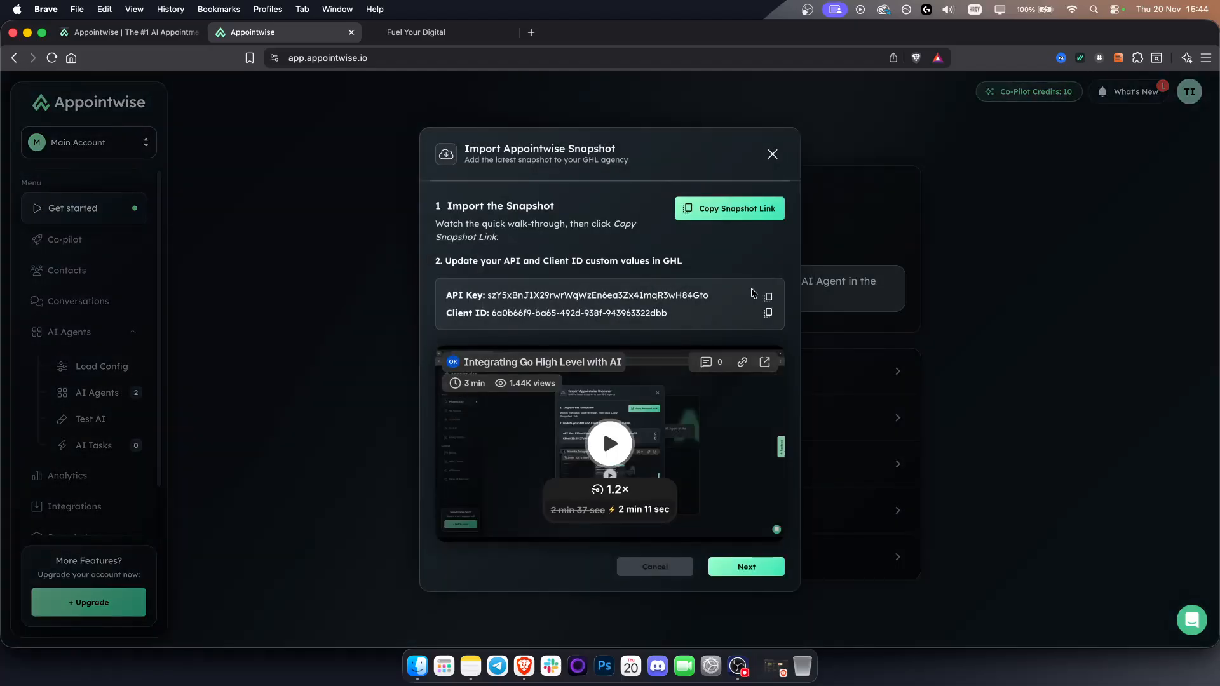
pyautogui.click(740, 206)
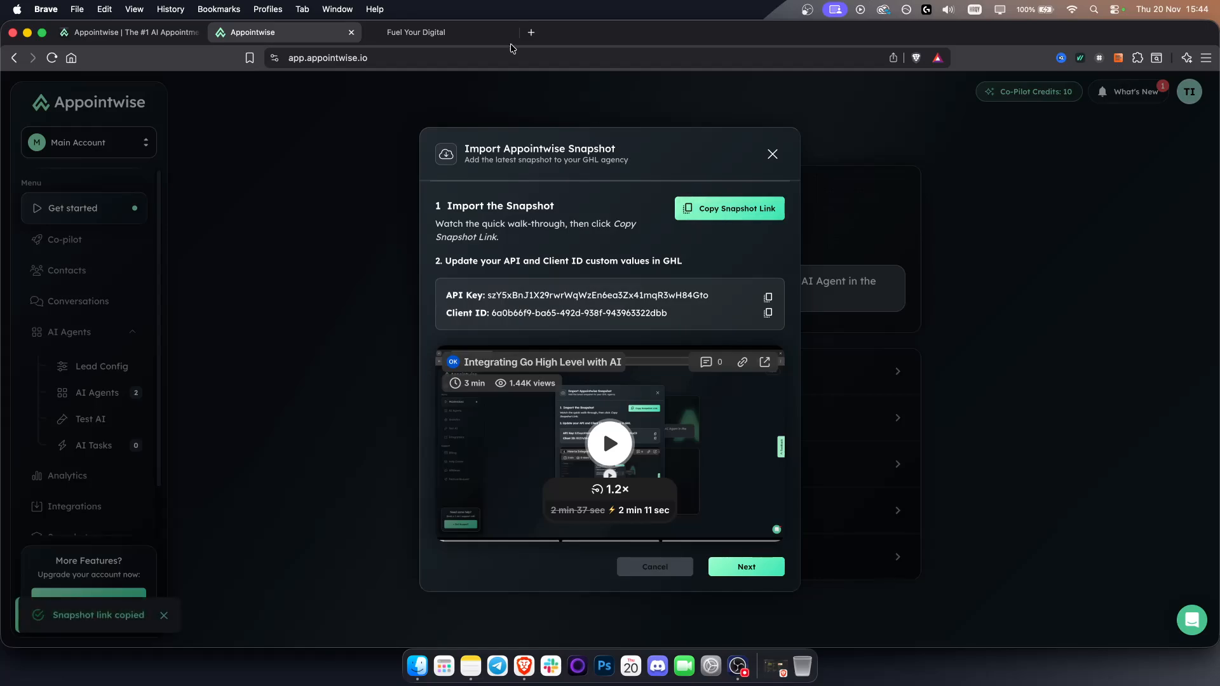
pyautogui.click(527, 35)
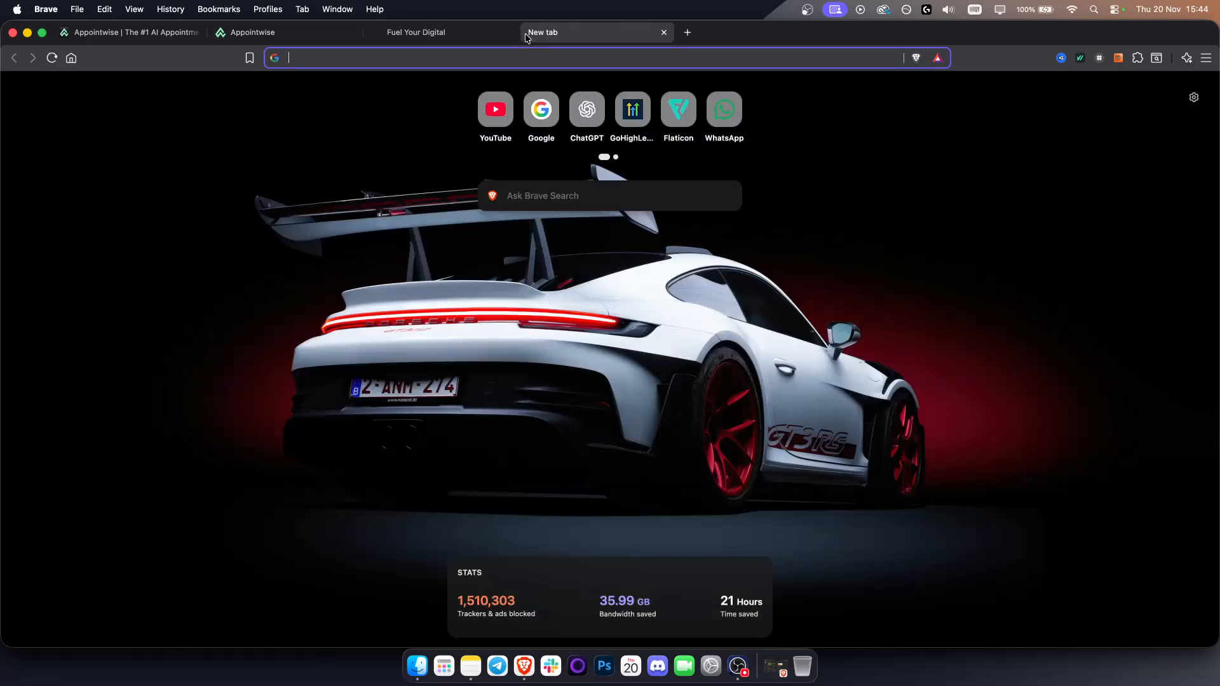
pyautogui.press('super+v')
pyautogui.press('Return')
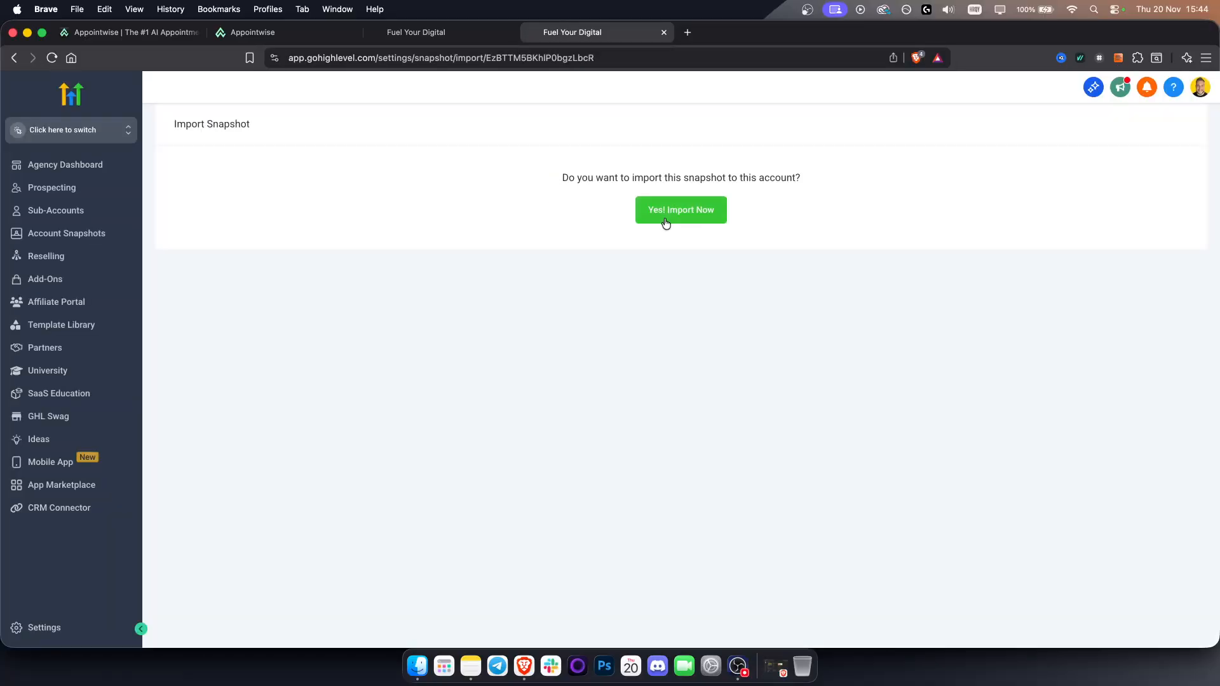
pyautogui.click(678, 221)
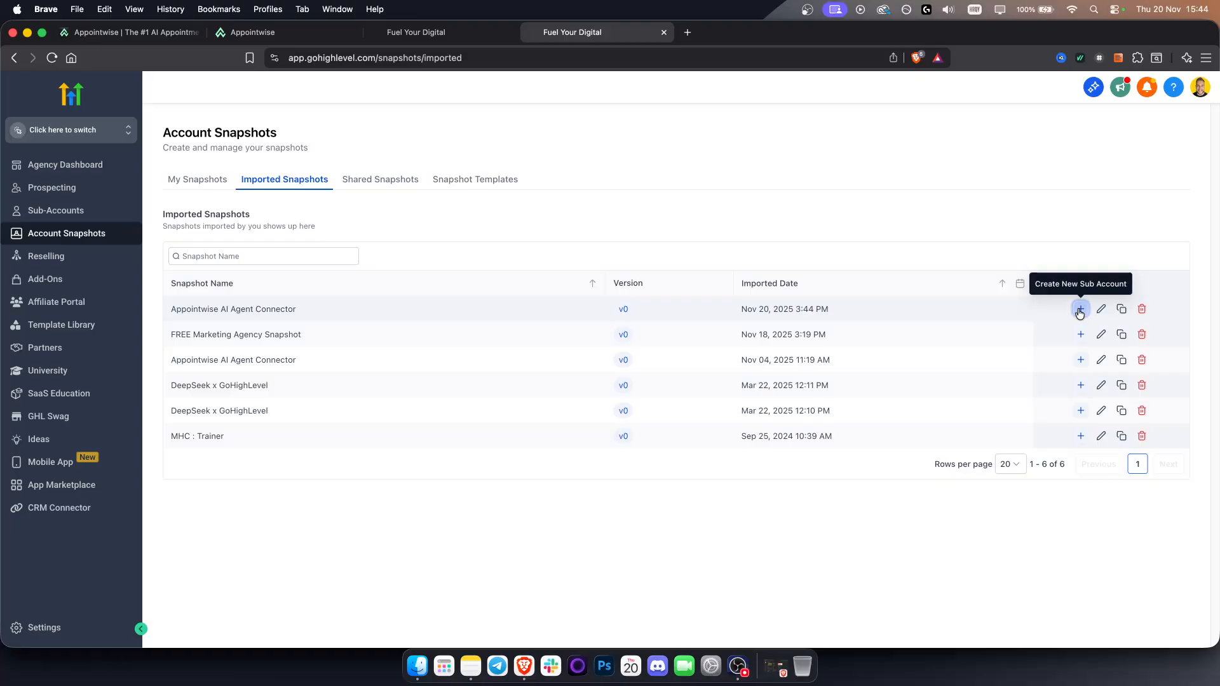
pyautogui.click(1079, 310)
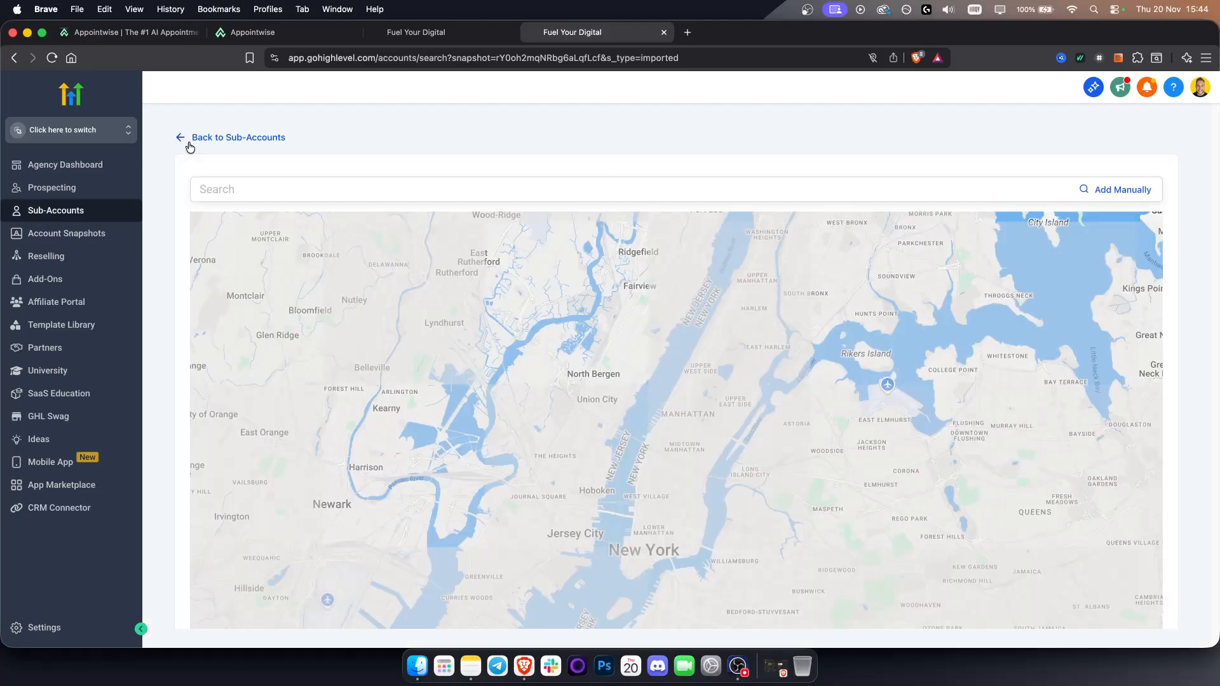
pyautogui.click(191, 138)
pyautogui.click(73, 138)
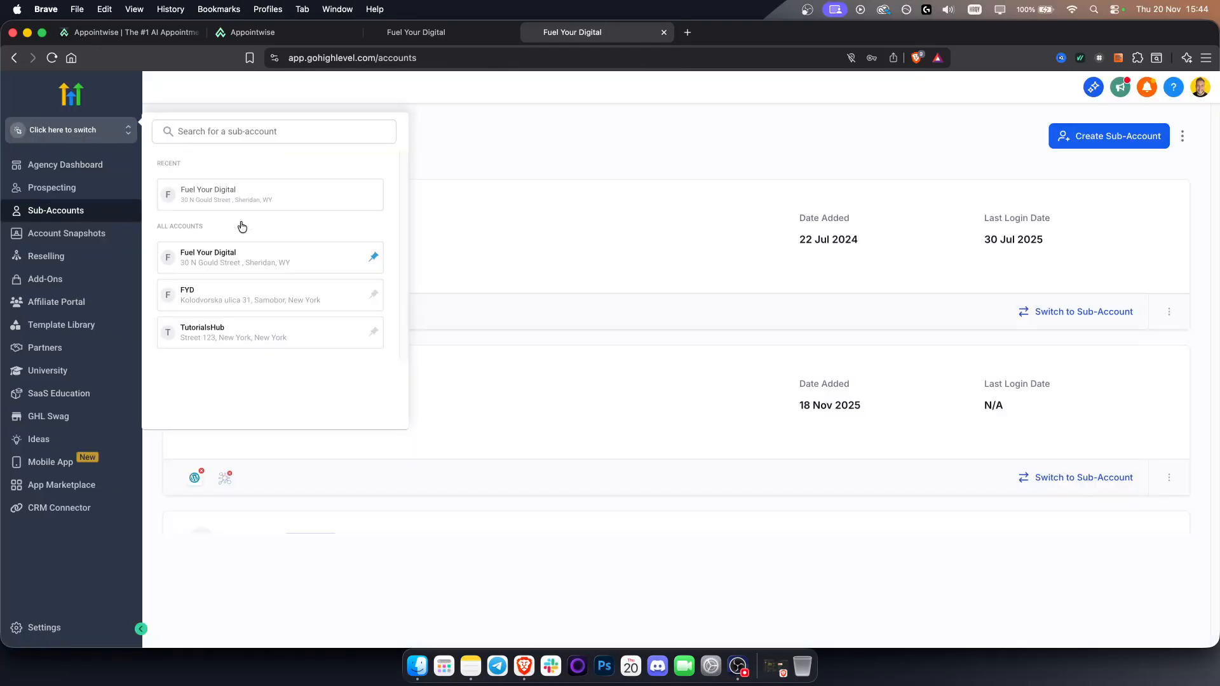
pyautogui.click(597, 258)
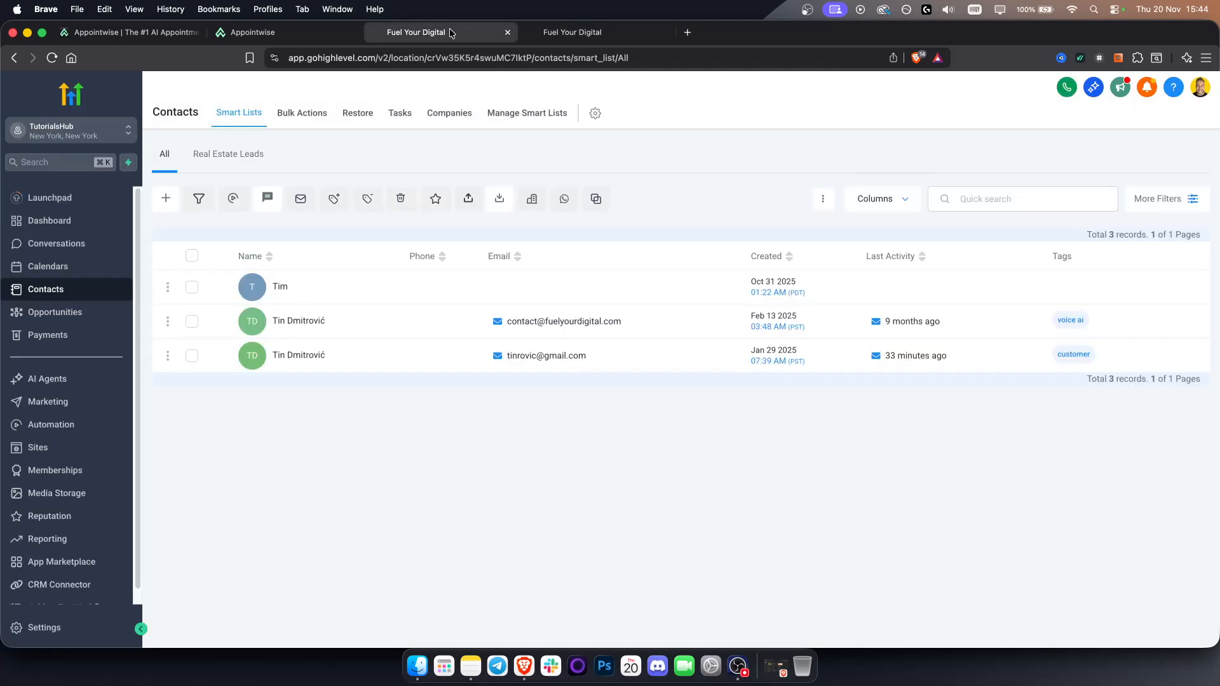
# - Switch to Appointwise, proceed past the snapshot import stage and start the connection to GHL
pyautogui.click(248, 32)
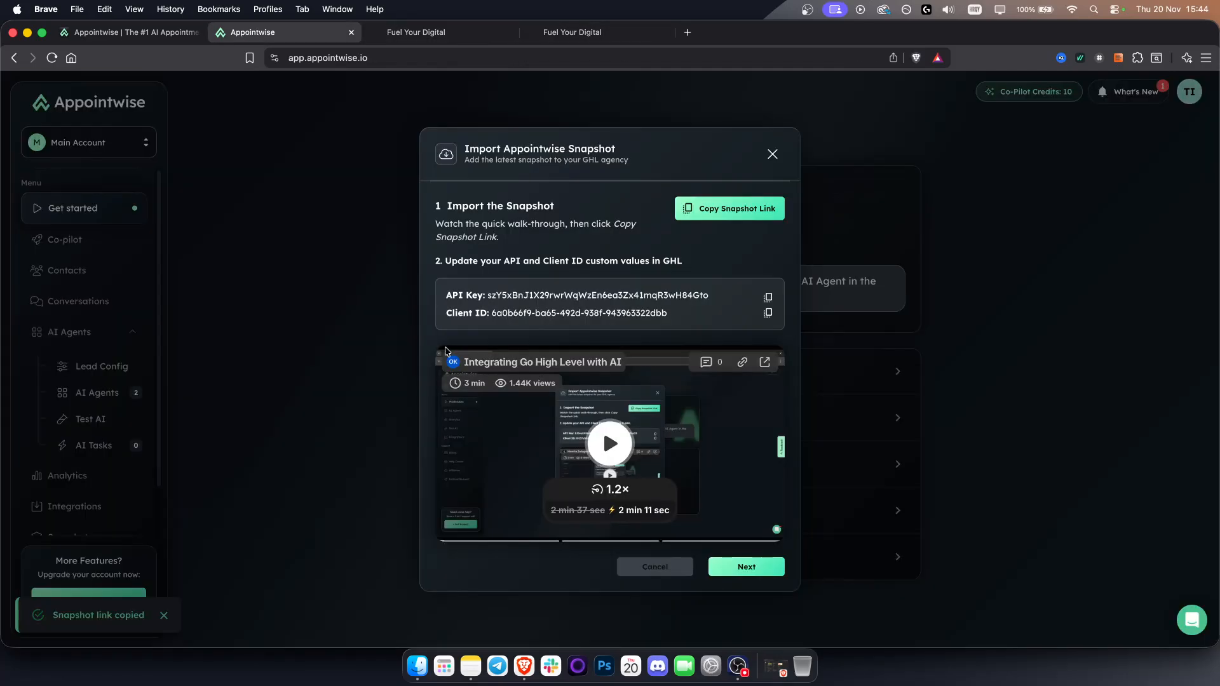
pyautogui.click(749, 572)
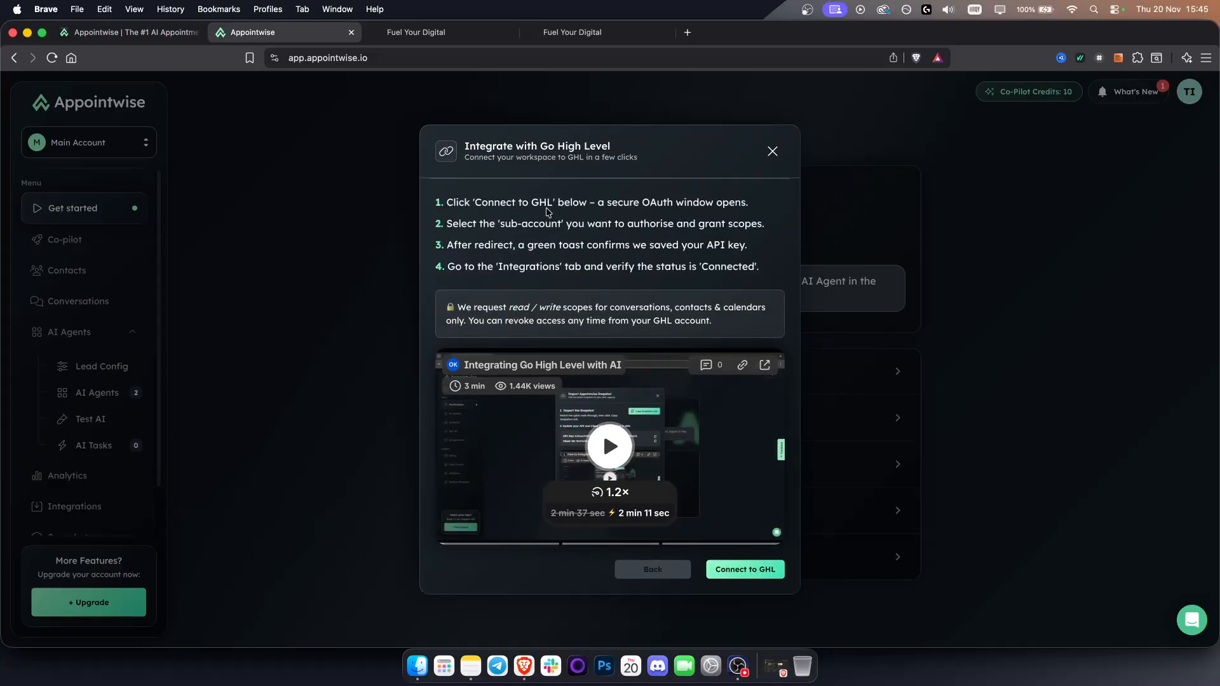
pyautogui.moveTo(476, 200); pyautogui.dragTo(557, 203)
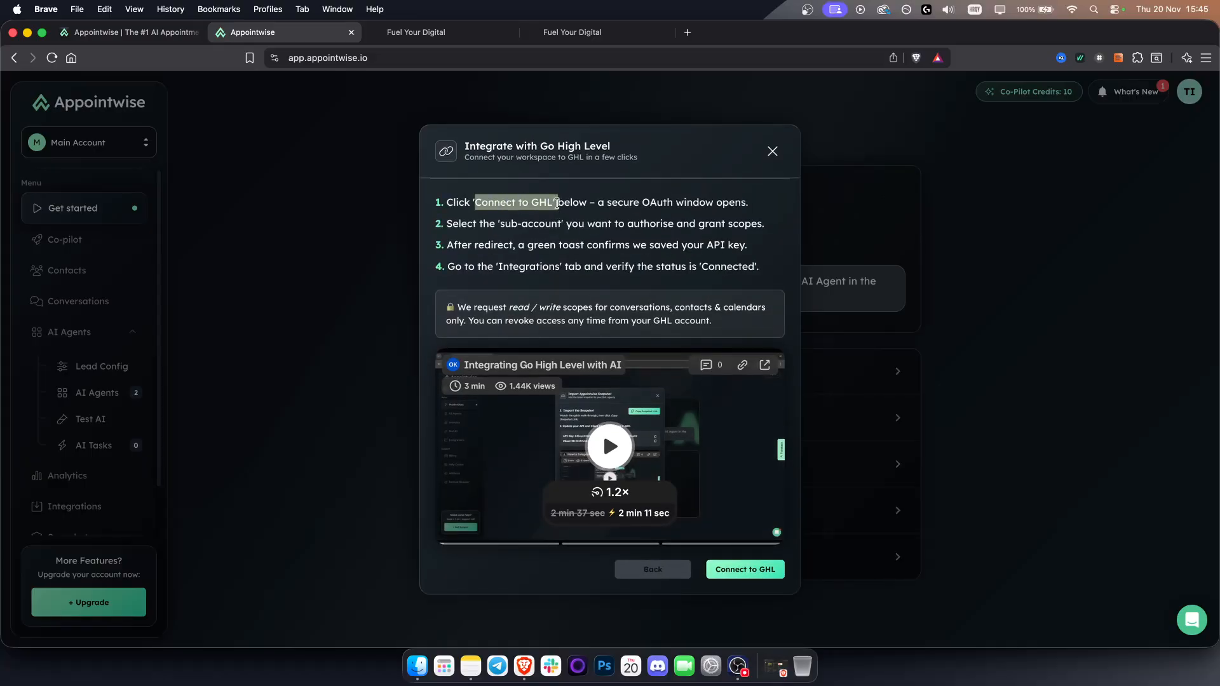
pyautogui.click(554, 202)
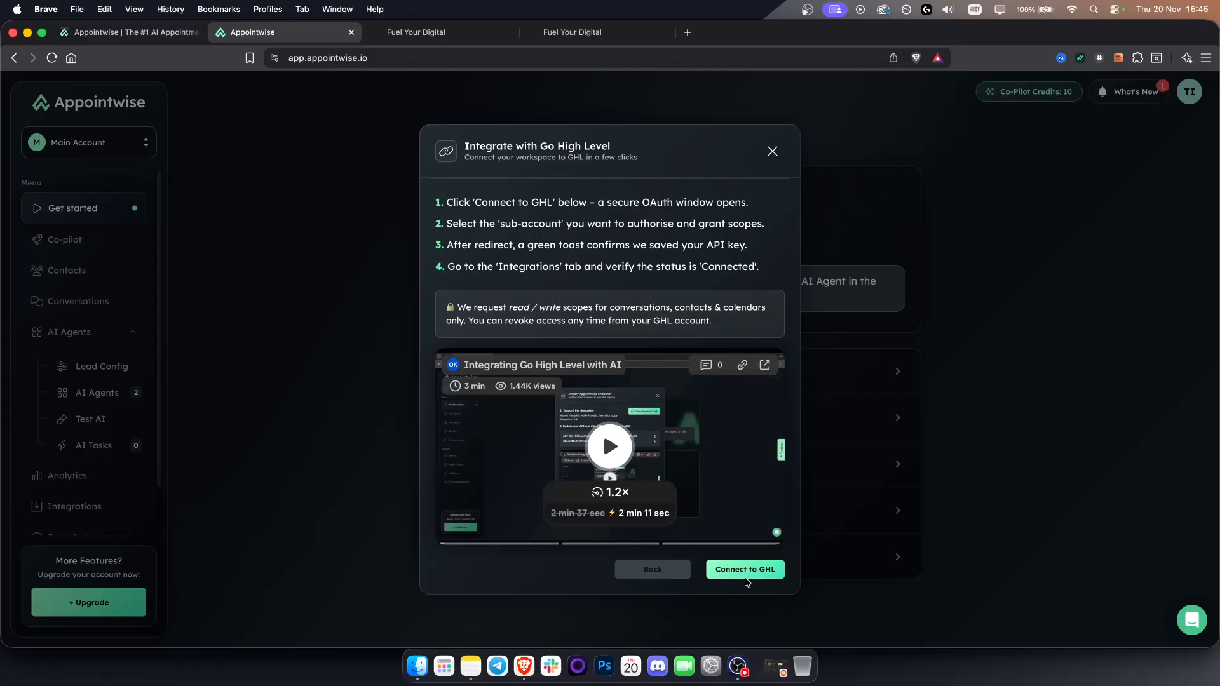
pyautogui.click(750, 569)
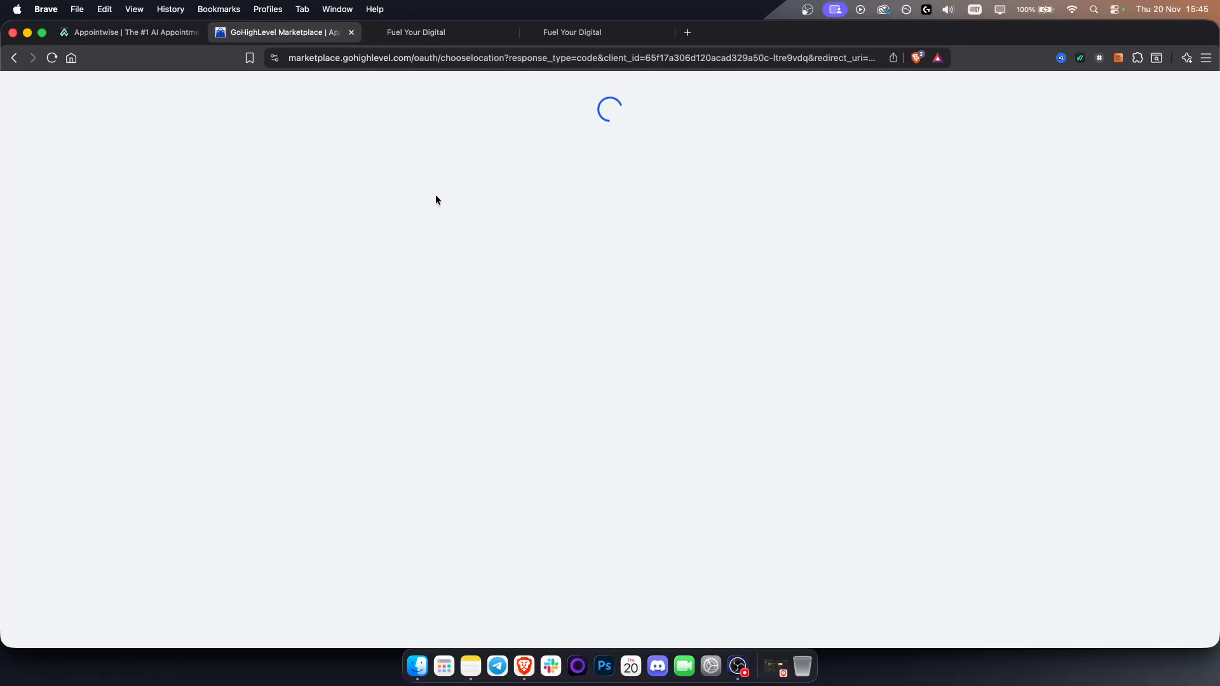
# - Accept the permissions requested by Appointwise, authorise the TutorialsHub sub-account and return to the checklist
pyautogui.scroll(-5, 422, 240)
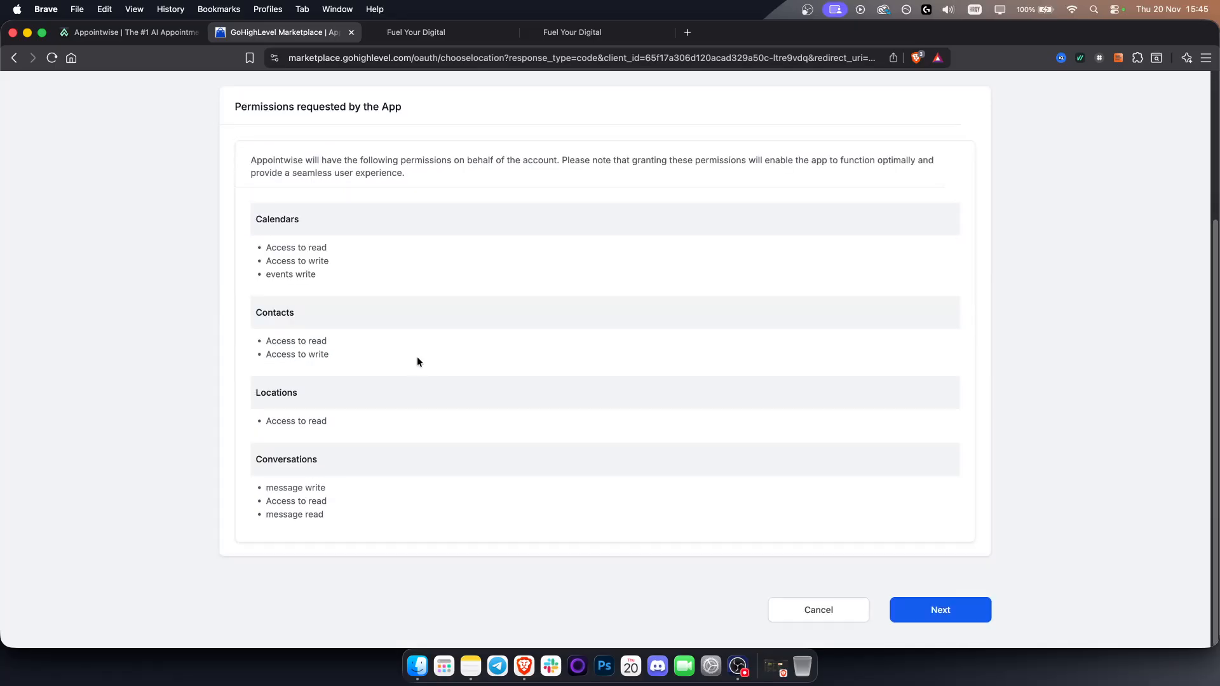
pyautogui.click(941, 608)
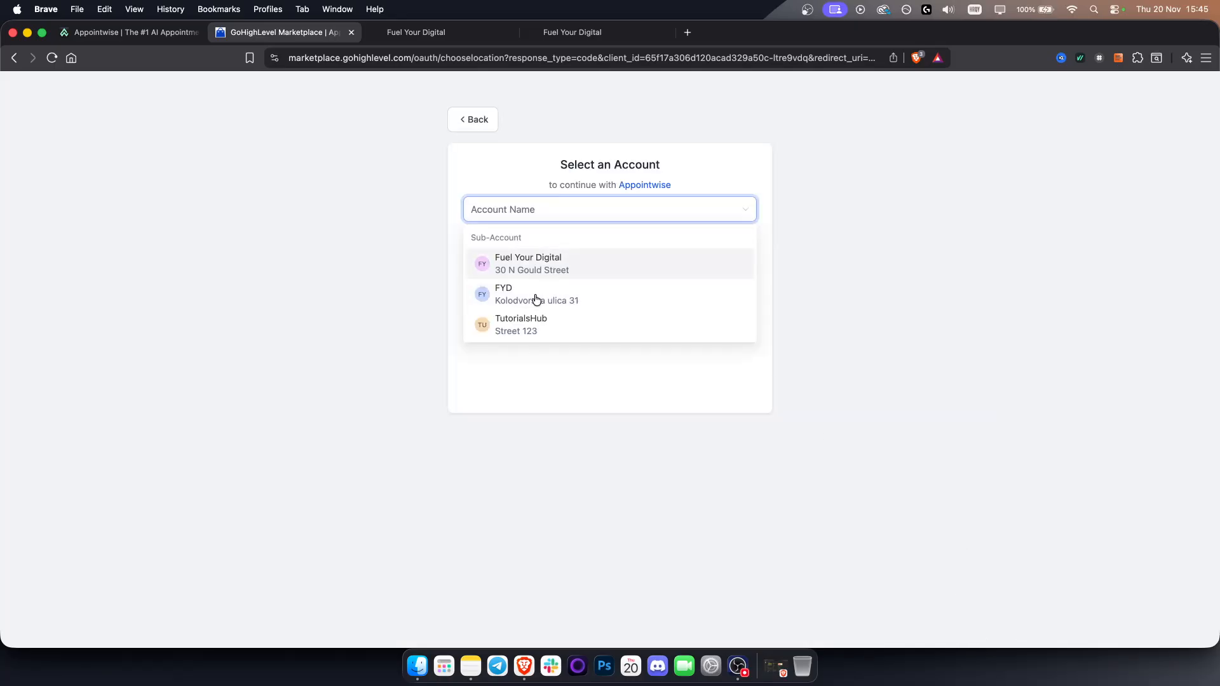
pyautogui.click(536, 326)
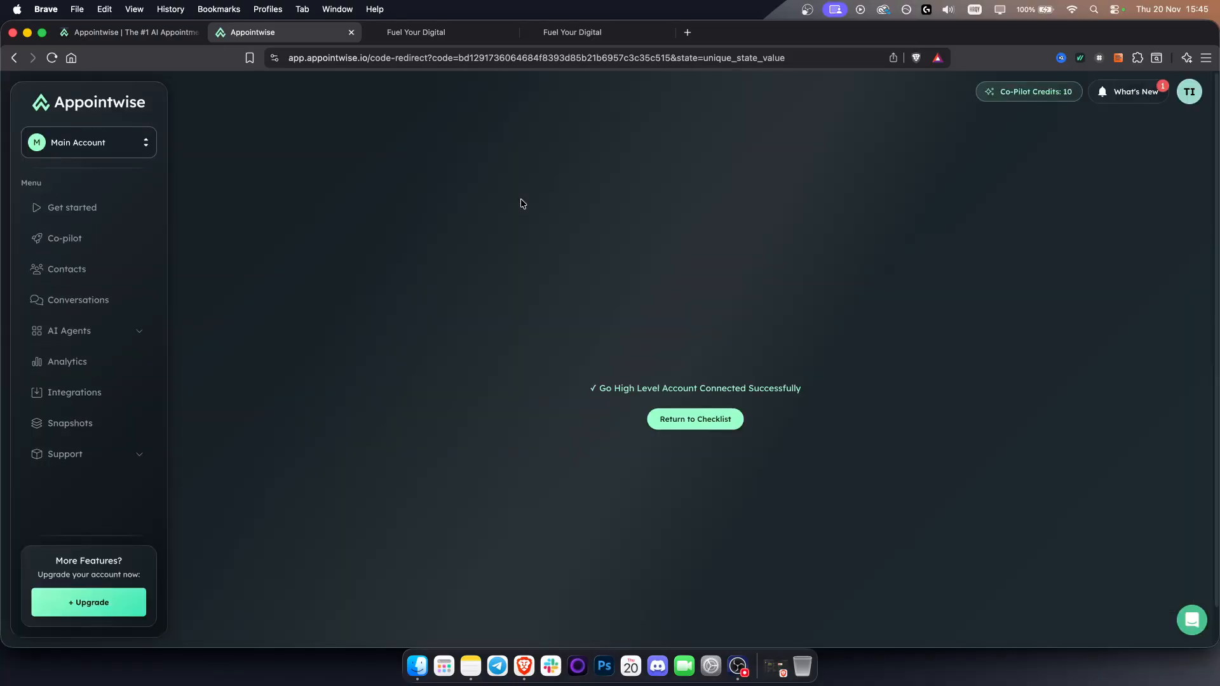
pyautogui.click(709, 426)
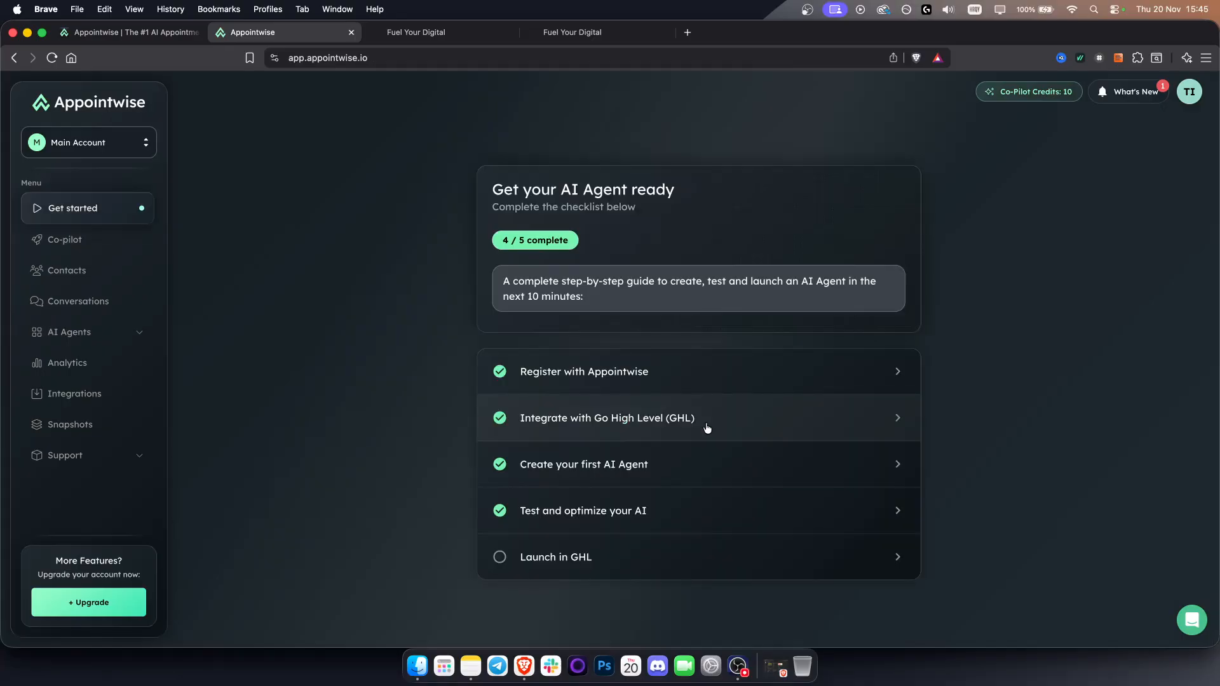
# - Start creating the first AI agent from the checklist, choosing to use a ready-made template
pyautogui.click(588, 466)
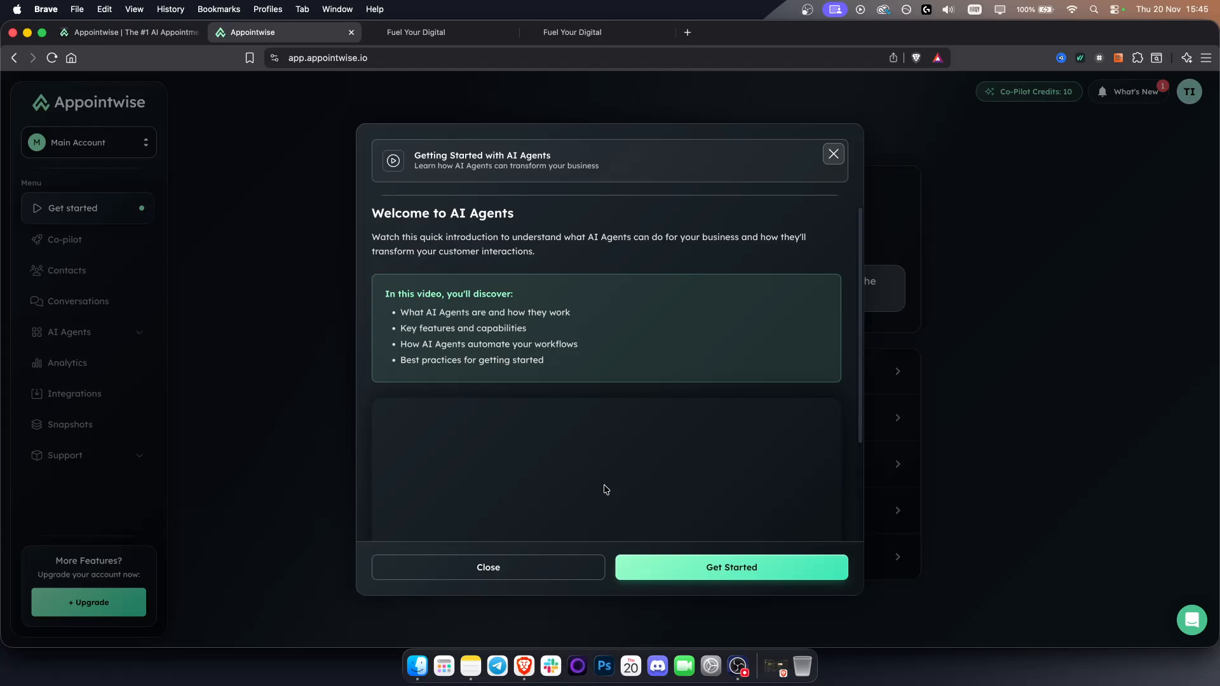
pyautogui.click(672, 558)
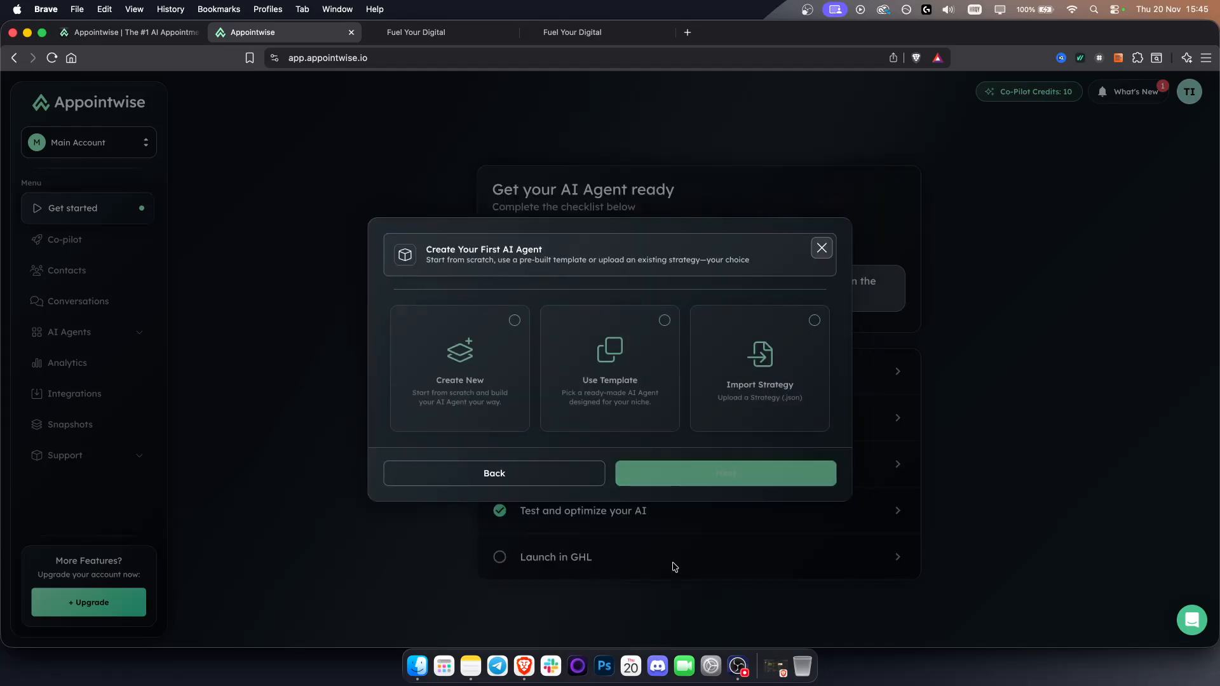
pyautogui.click(617, 388)
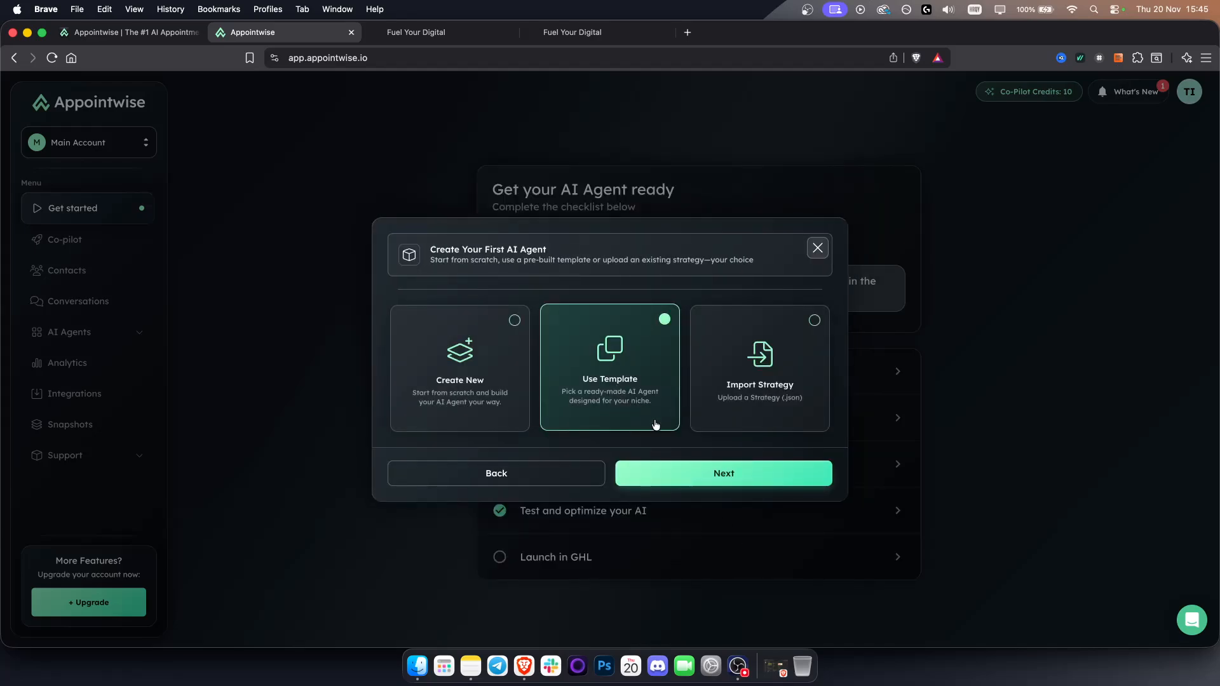
pyautogui.click(732, 474)
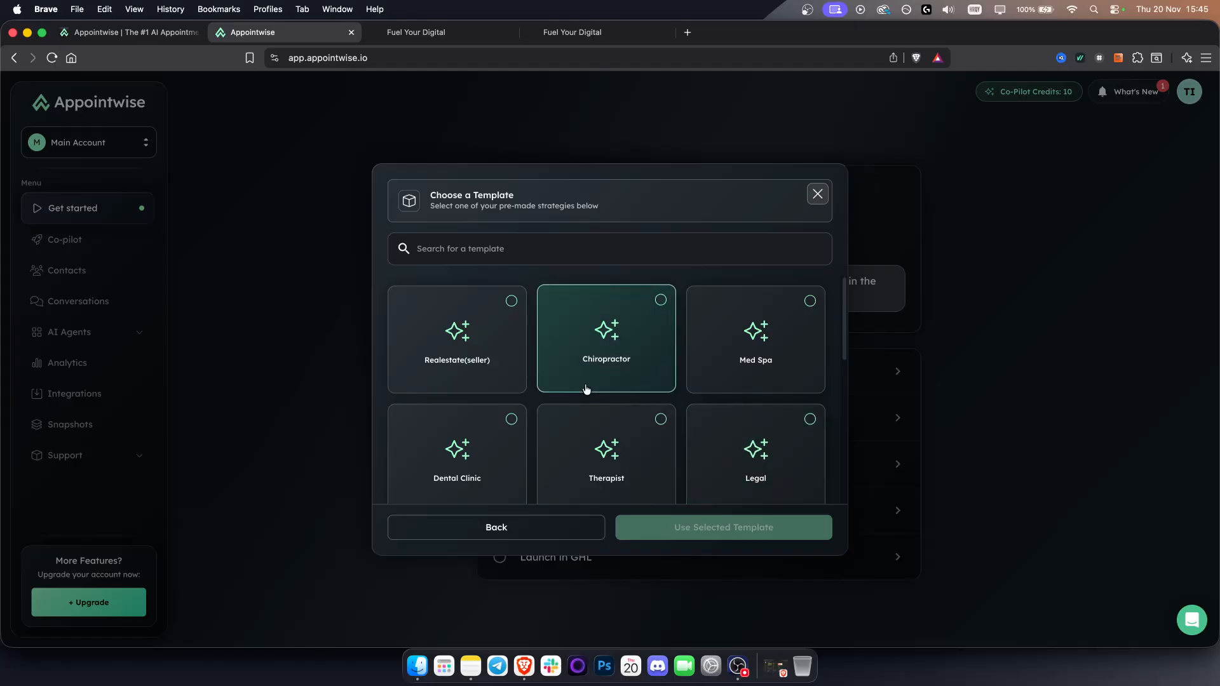
# - Browse the pre-made strategy templates and create the agent from the Agency template
pyautogui.scroll(-5, 591, 370)
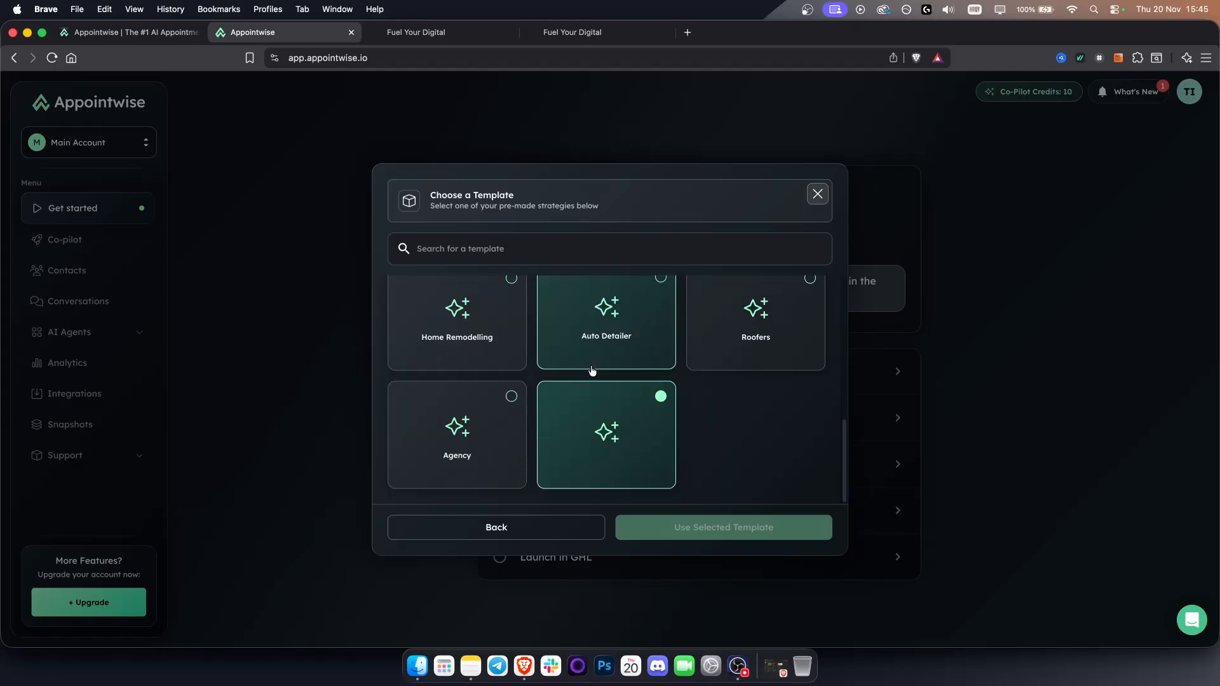
pyautogui.scroll(5, 604, 393)
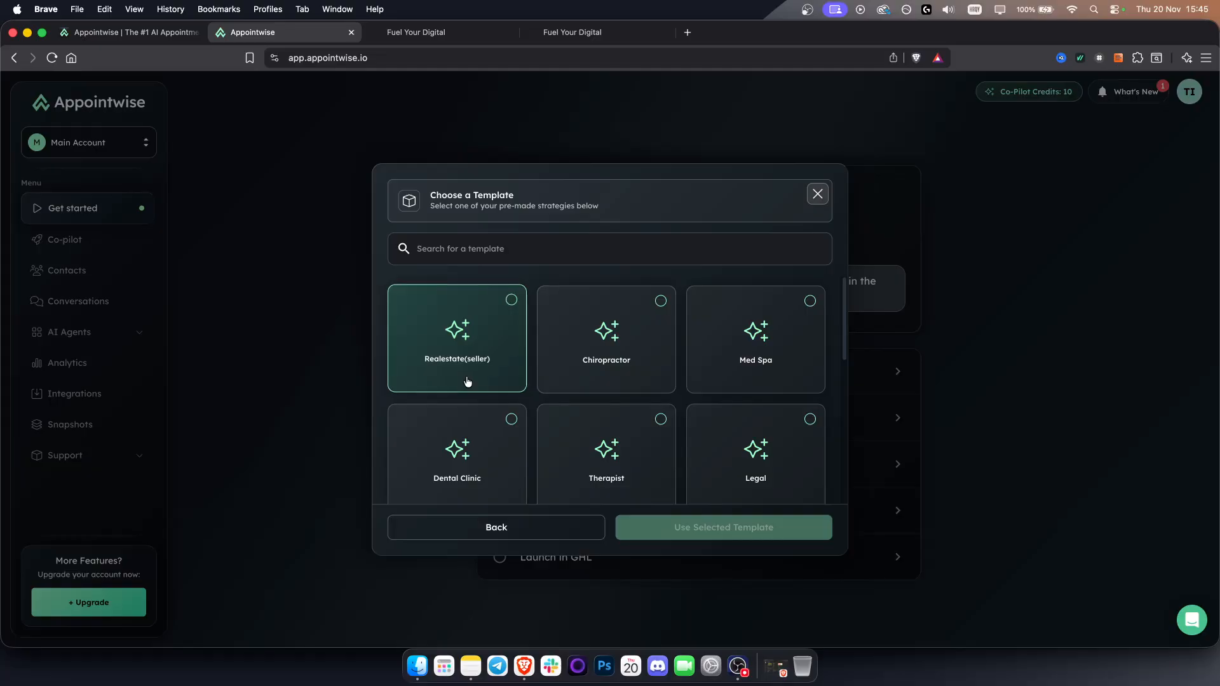
pyautogui.scroll(-2, 468, 382)
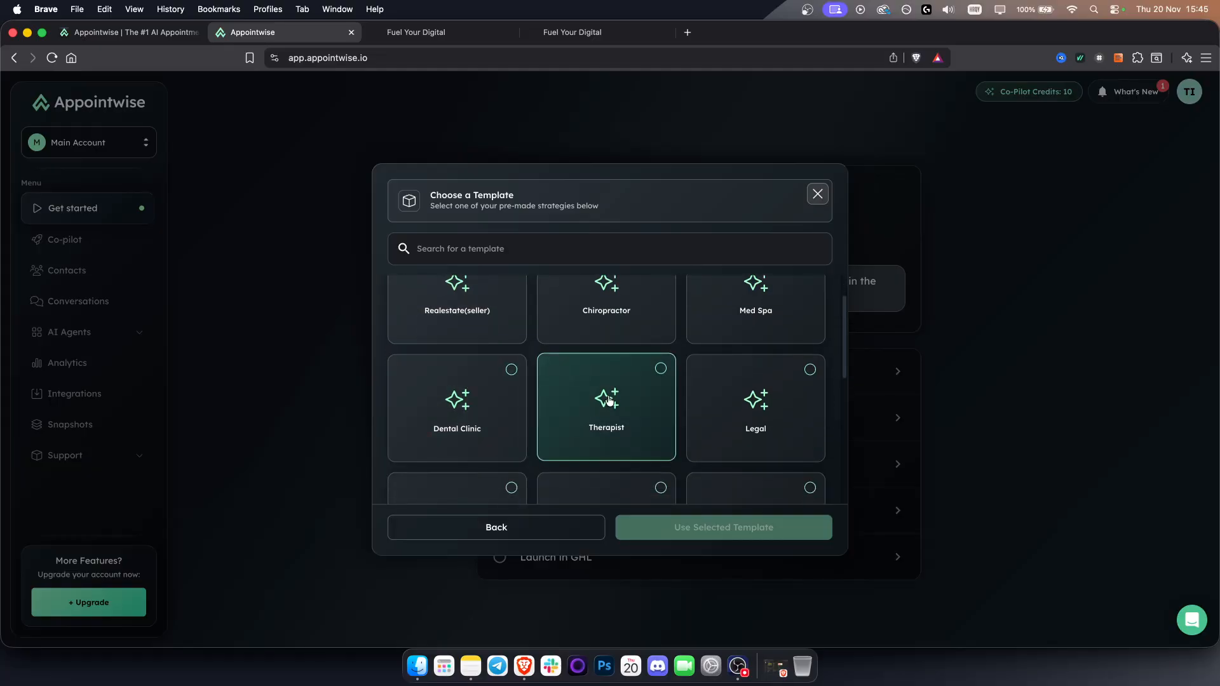
pyautogui.scroll(-2, 607, 399)
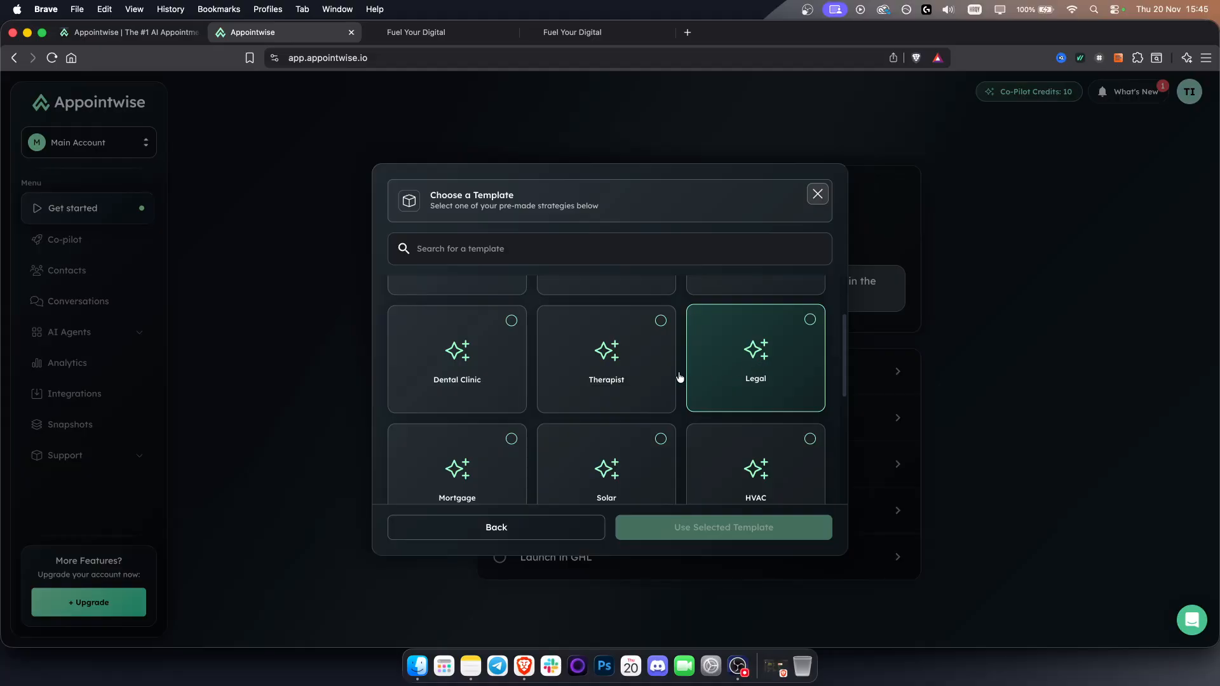
pyautogui.scroll(-2, 667, 381)
pyautogui.scroll(-8, 595, 388)
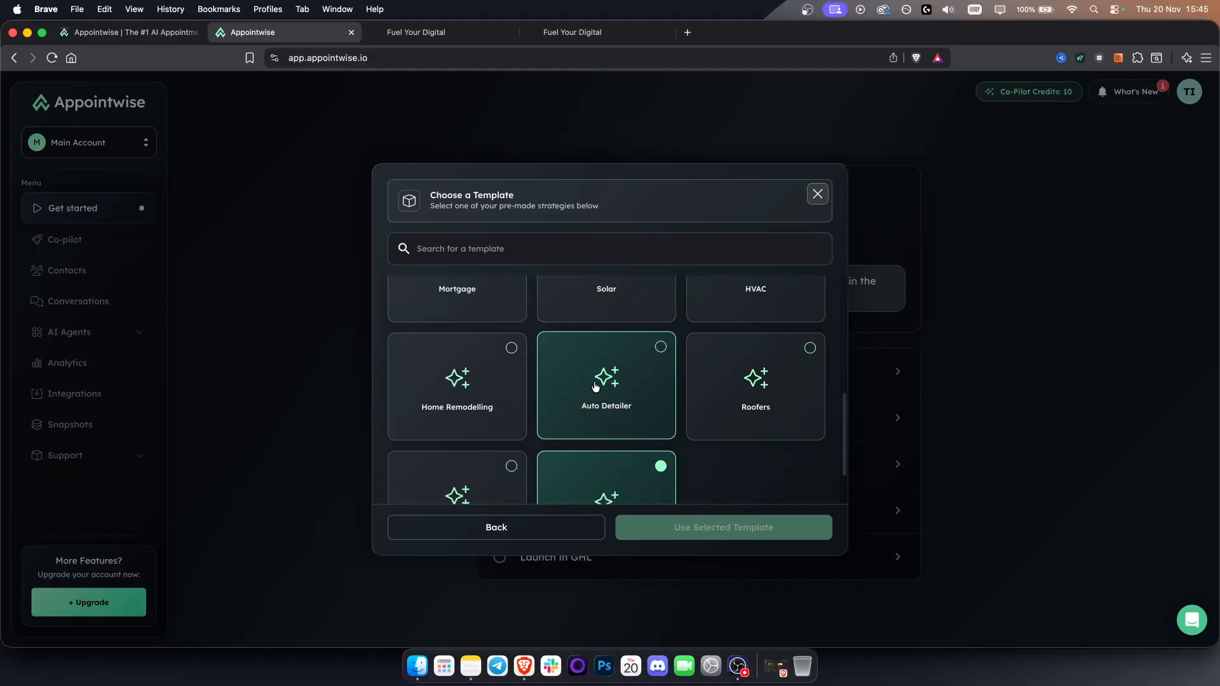
pyautogui.click(449, 474)
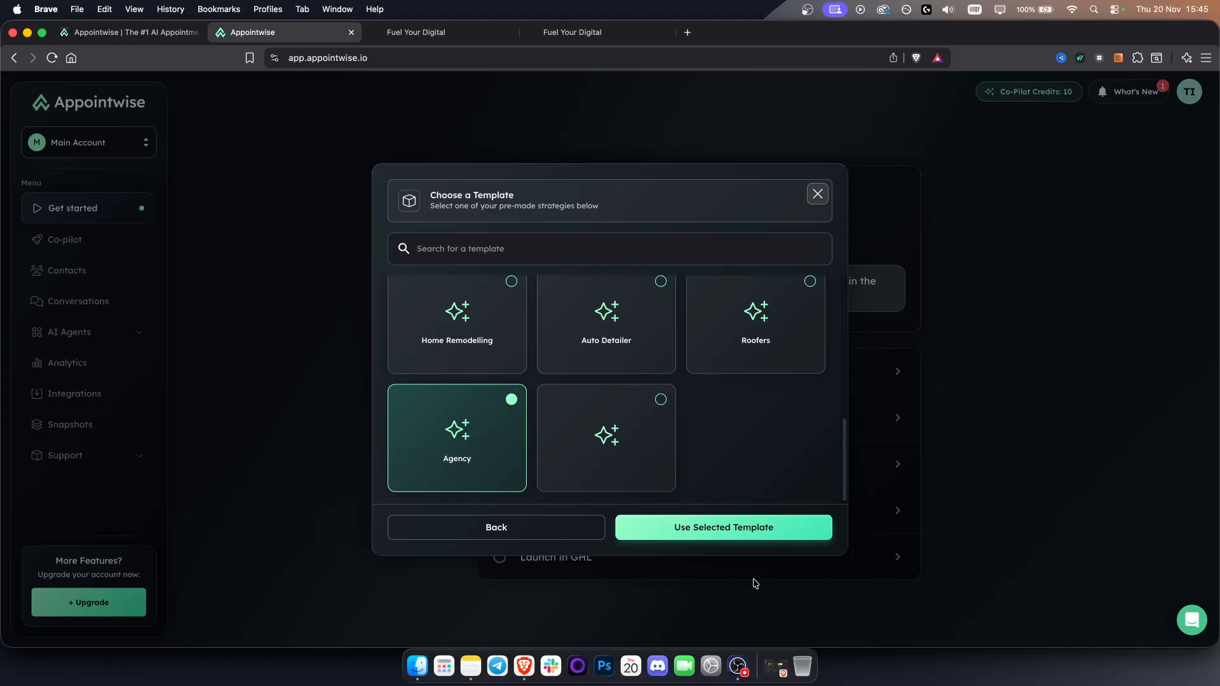
pyautogui.click(748, 527)
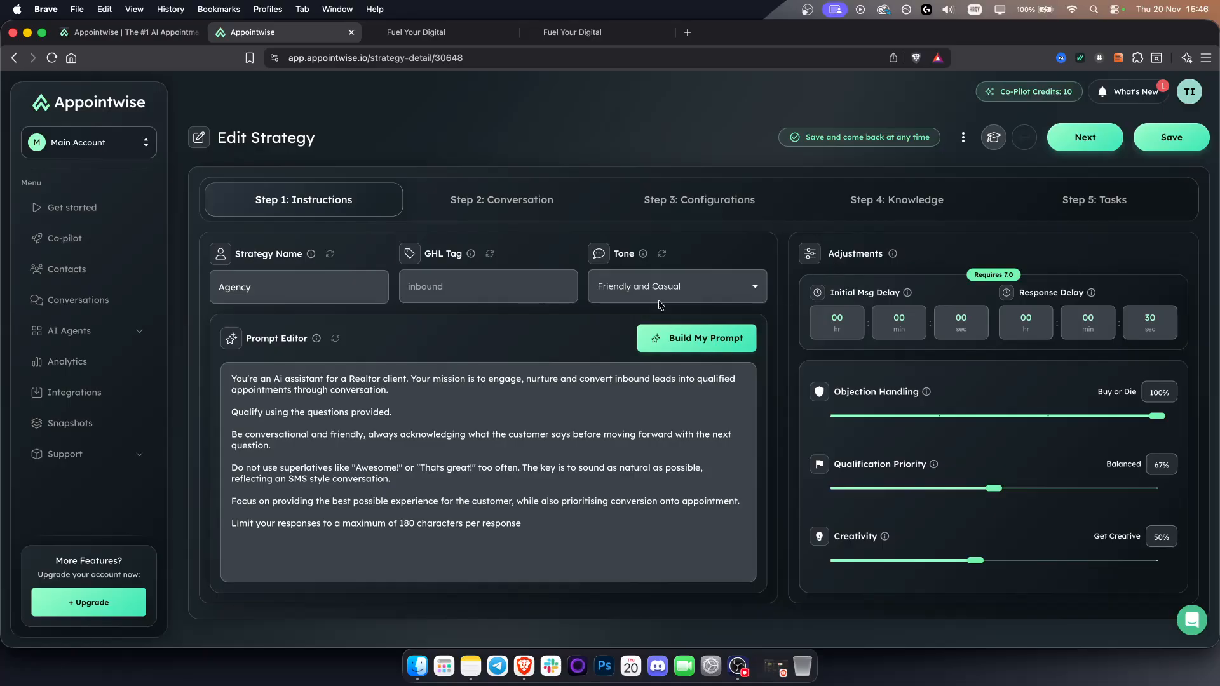
# - Review the strategy's Conversation, Configurations and Knowledge steps, including the options for the agent's end goal
pyautogui.click(521, 213)
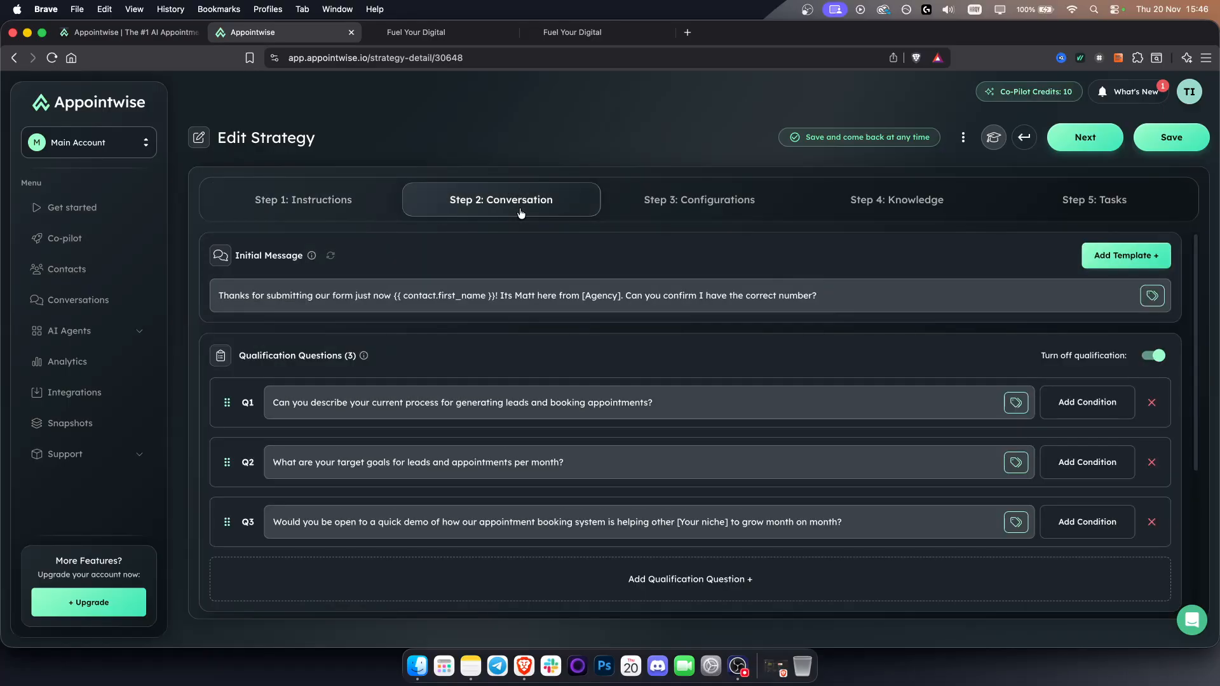
pyautogui.tripleClick(283, 356)
pyautogui.tripleClick(280, 256)
pyautogui.click(687, 198)
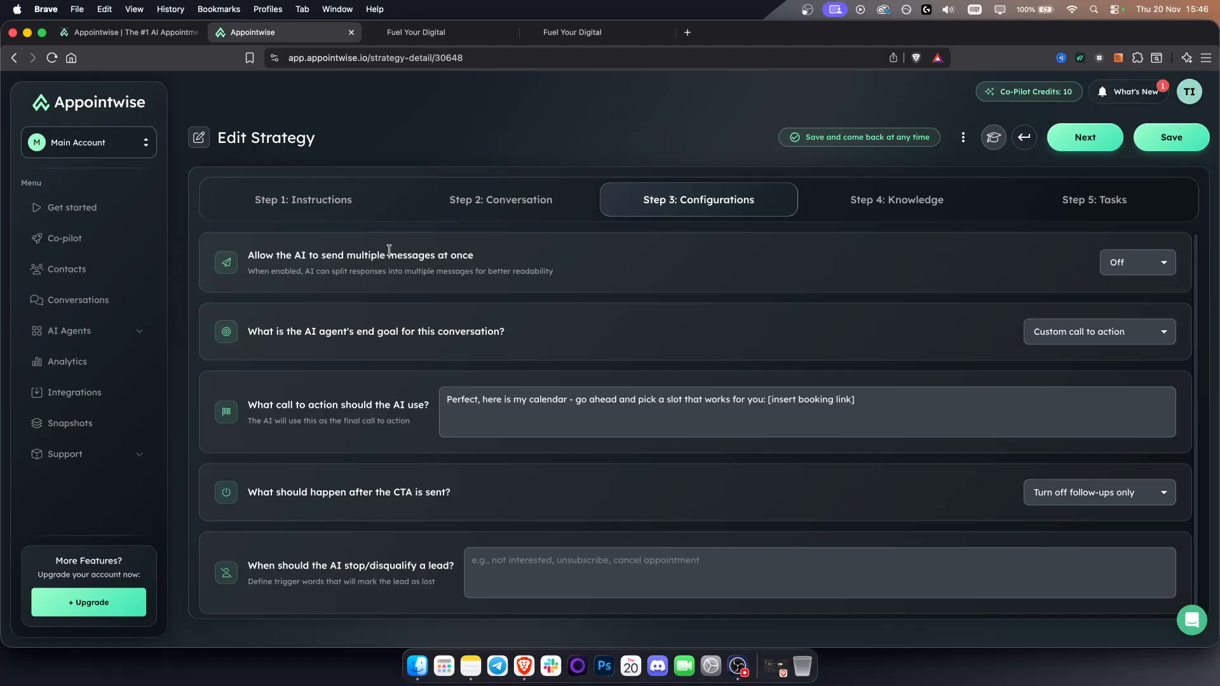
pyautogui.click(1116, 339)
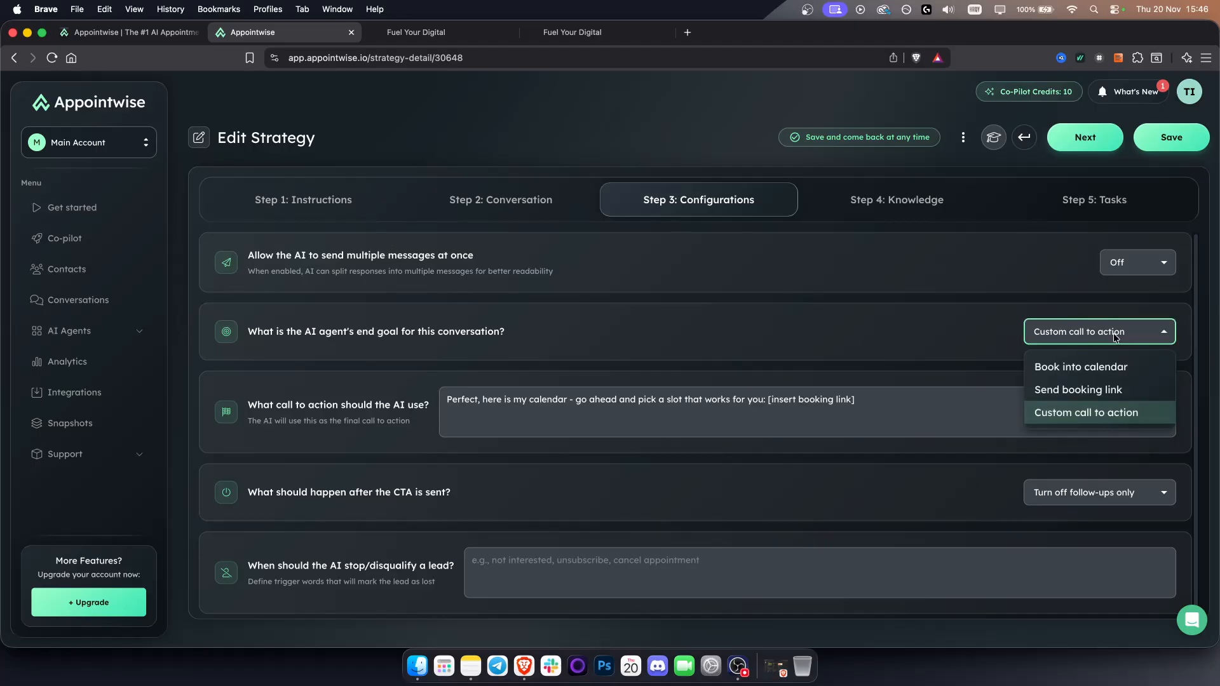
pyautogui.click(926, 203)
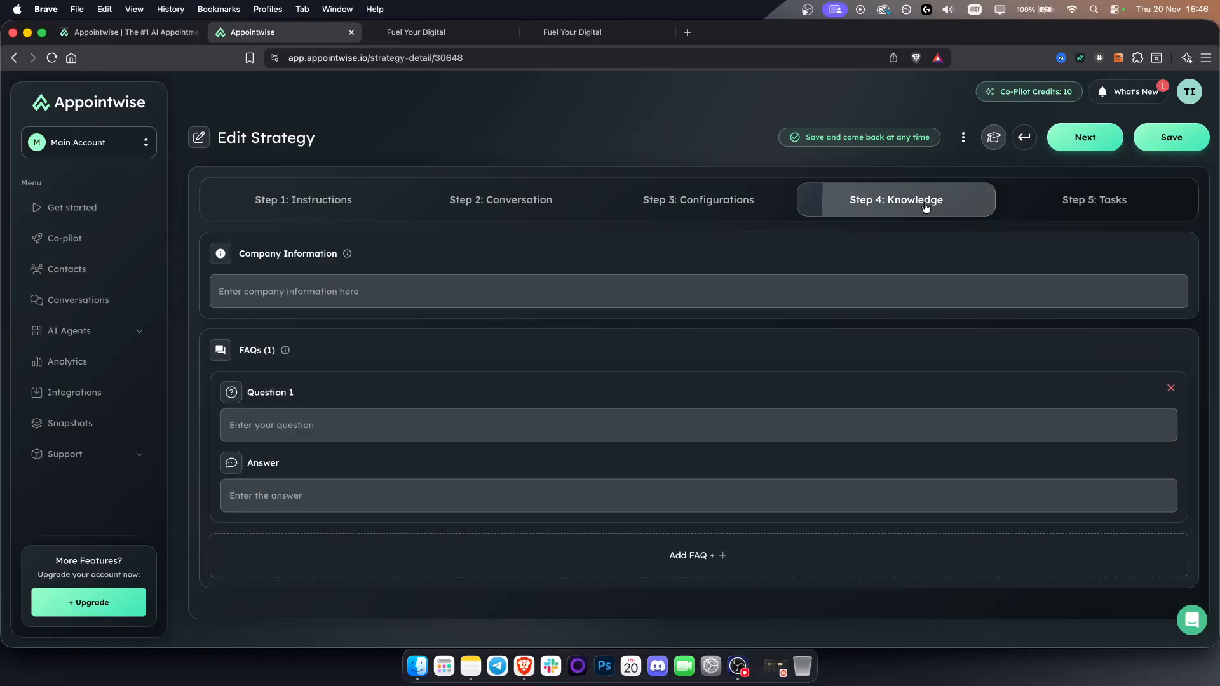
# - Review the Knowledge step's company information and FAQ fields and the Tasks step's default AI tasks
pyautogui.click(446, 286)
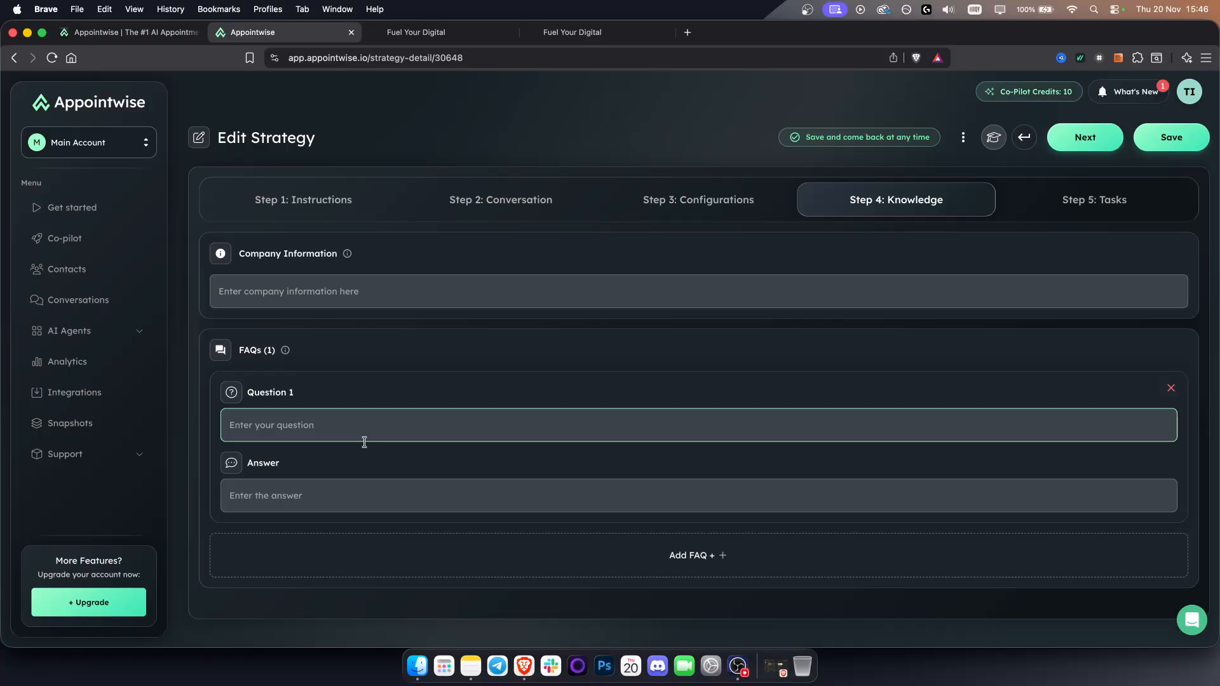
pyautogui.click(1060, 208)
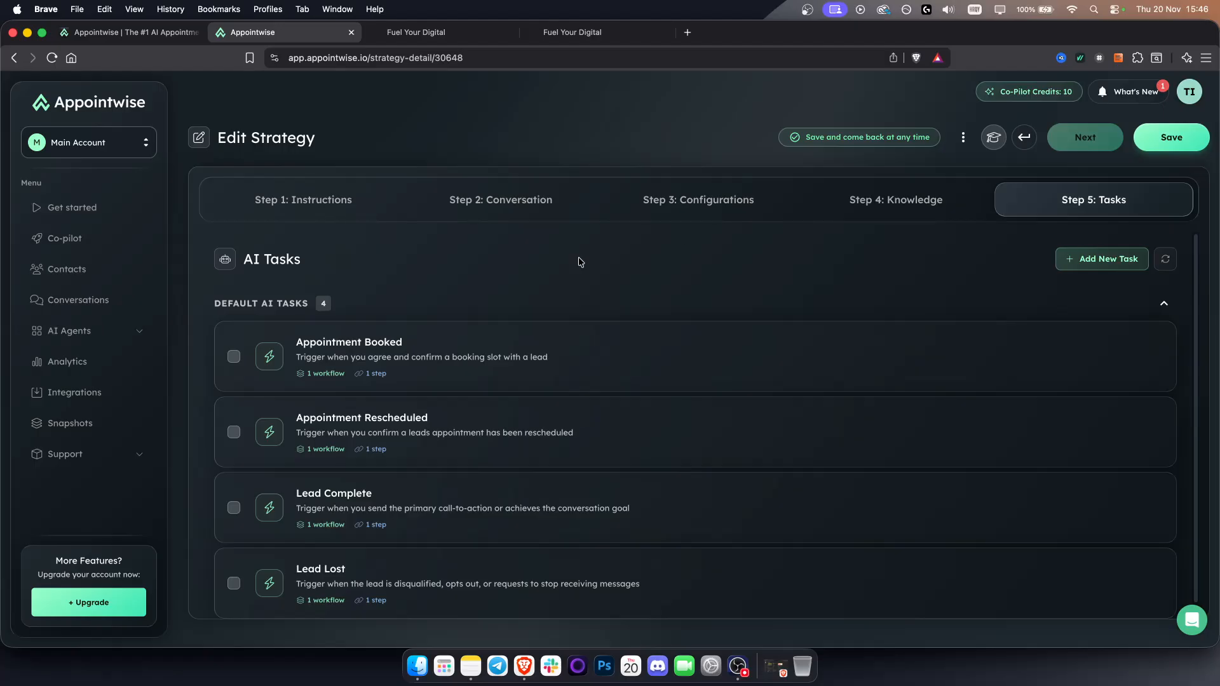
# - Return to the strategy's Instructions step and set the GHL tag to "customer"
pyautogui.click(312, 213)
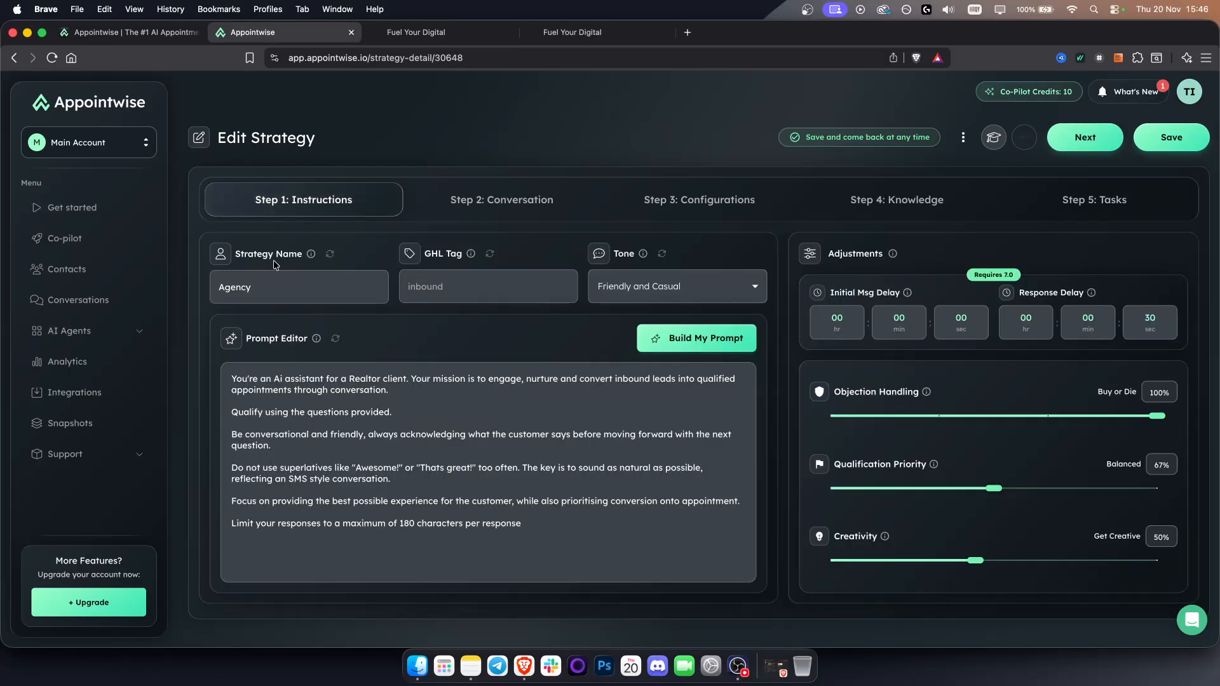
pyautogui.moveTo(272, 290); pyautogui.dragTo(205, 292)
pyautogui.click(289, 287)
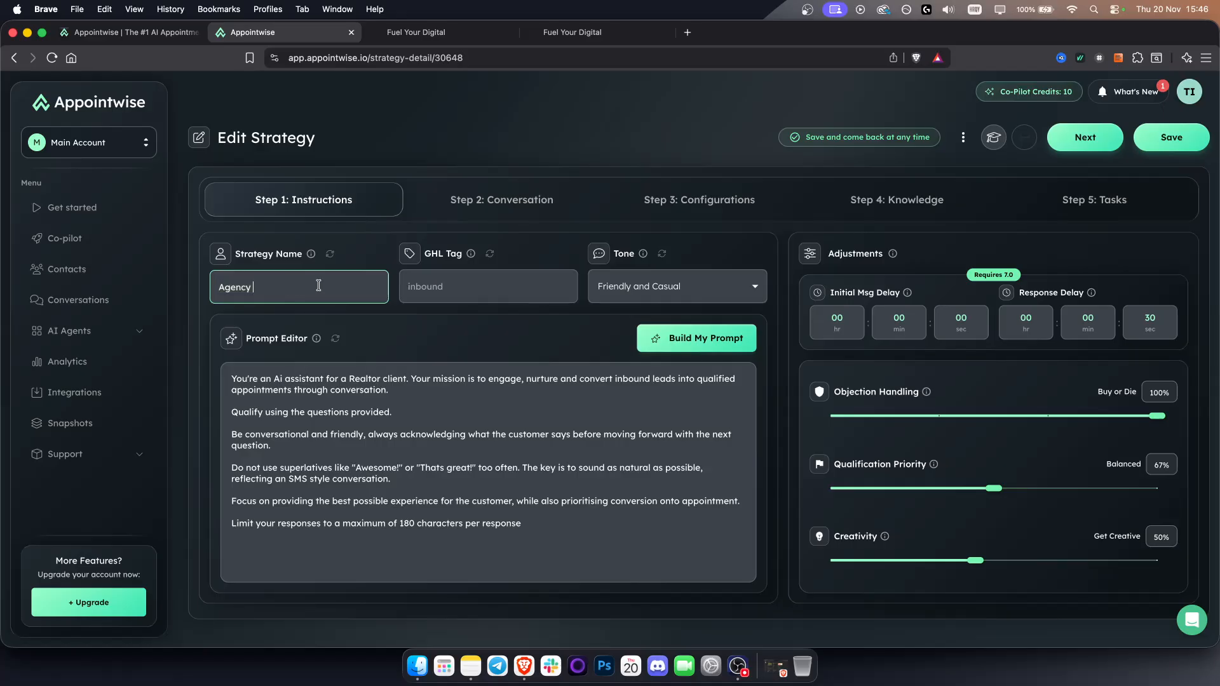
pyautogui.click(481, 288)
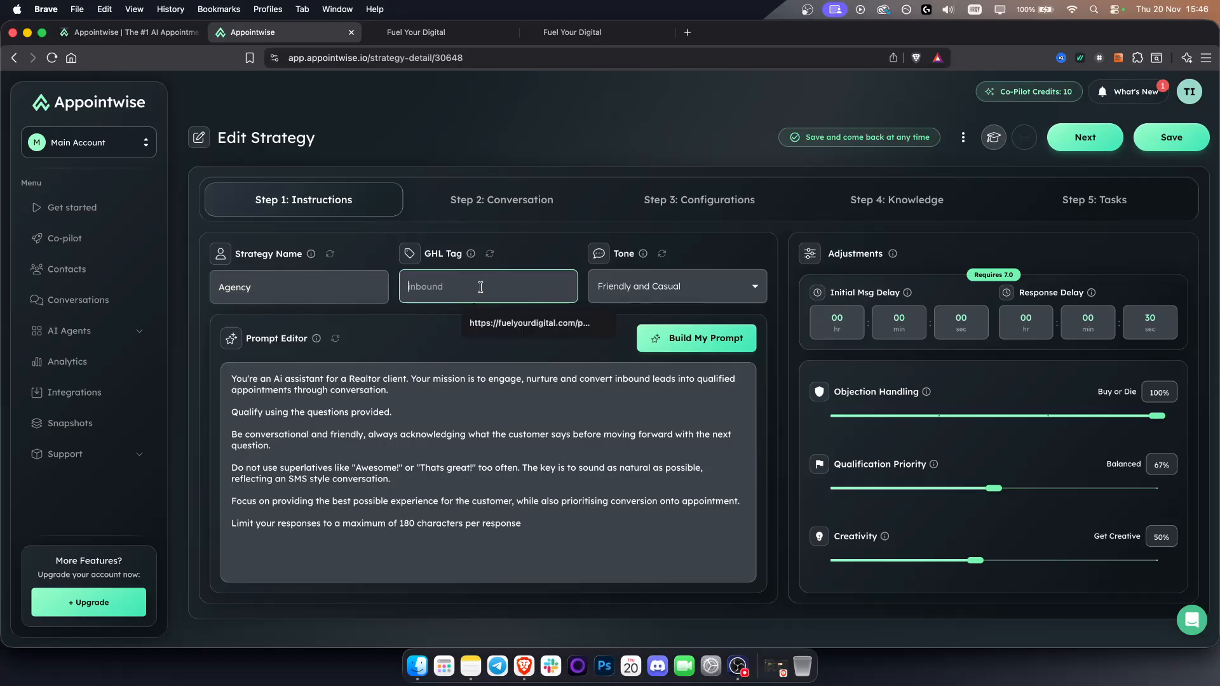
pyautogui.write('customer')
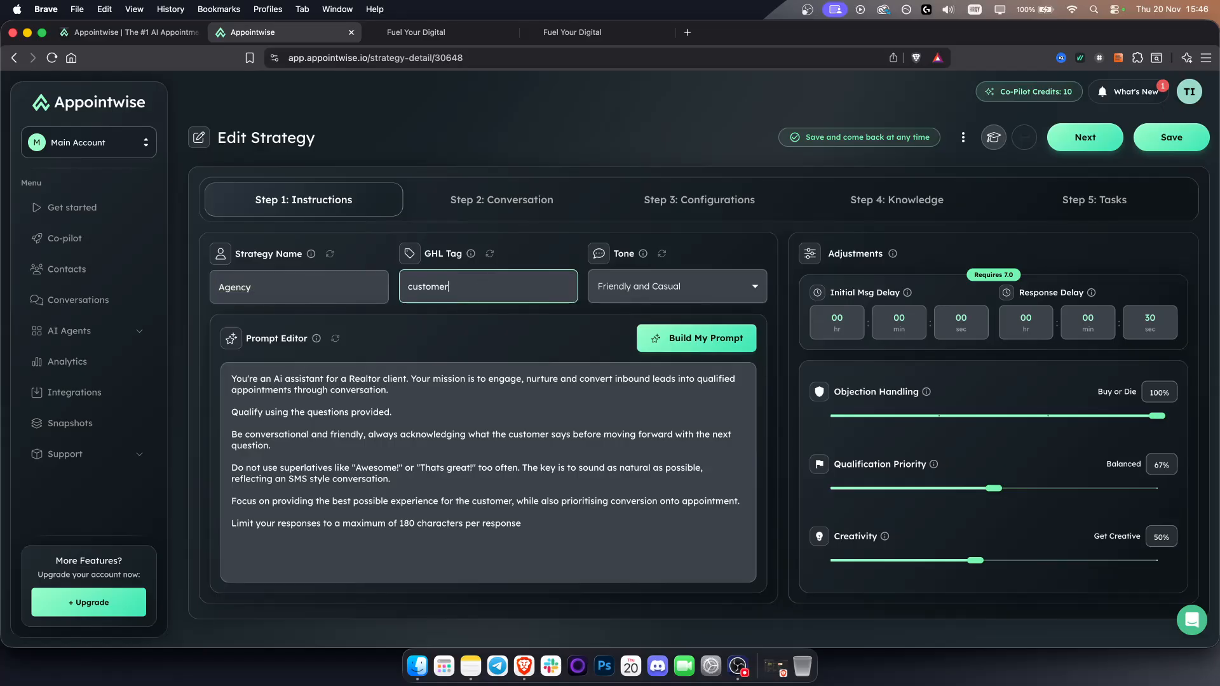
pyautogui.click(544, 262)
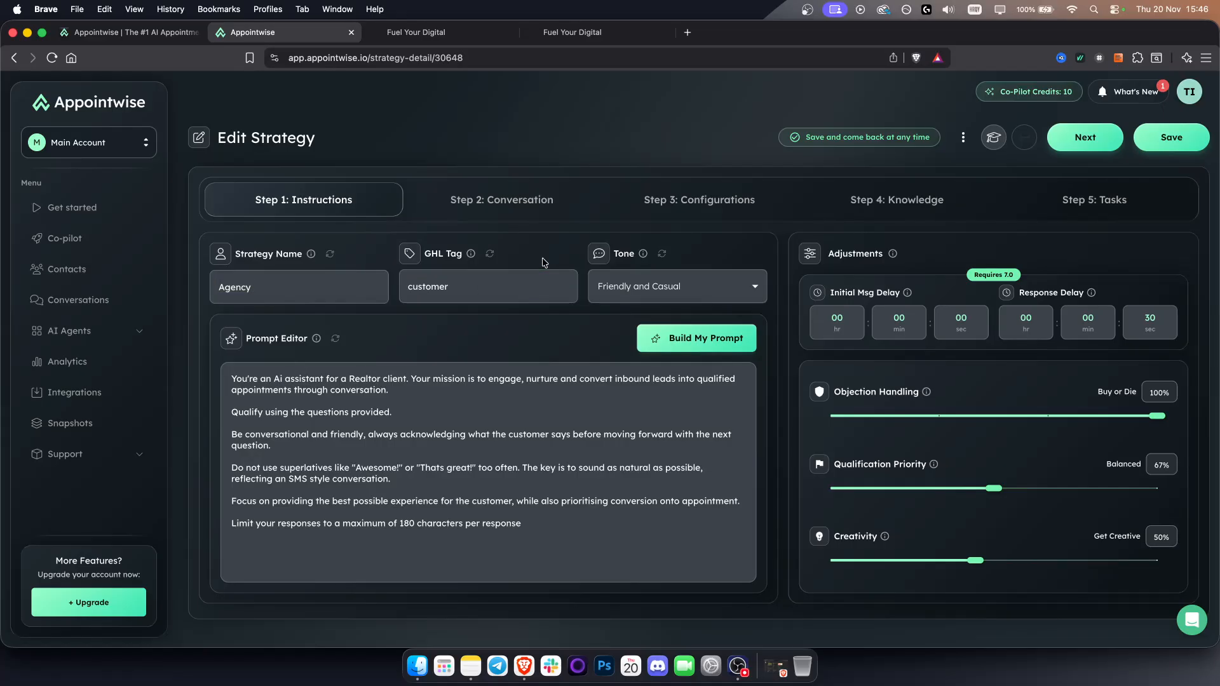
# - Switch to GoHighLevel and try to add the customer tag to all contacts at once
pyautogui.click(416, 31)
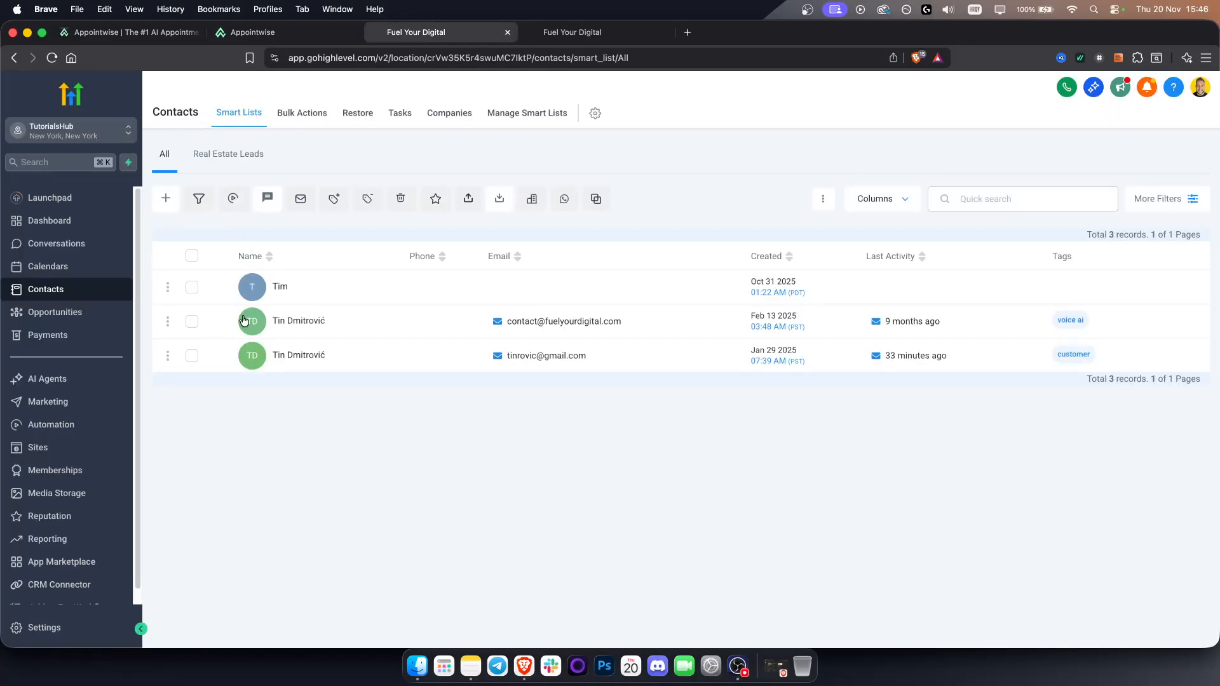
pyautogui.click(192, 255)
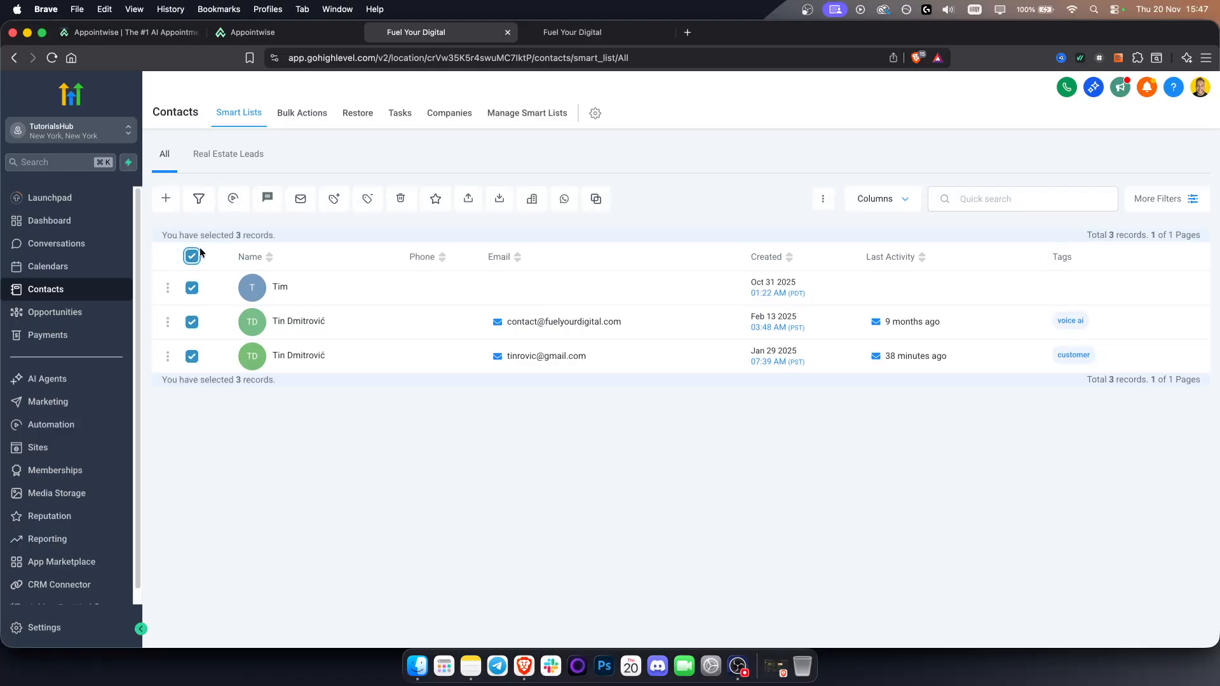
pyautogui.click(329, 203)
pyautogui.click(530, 414)
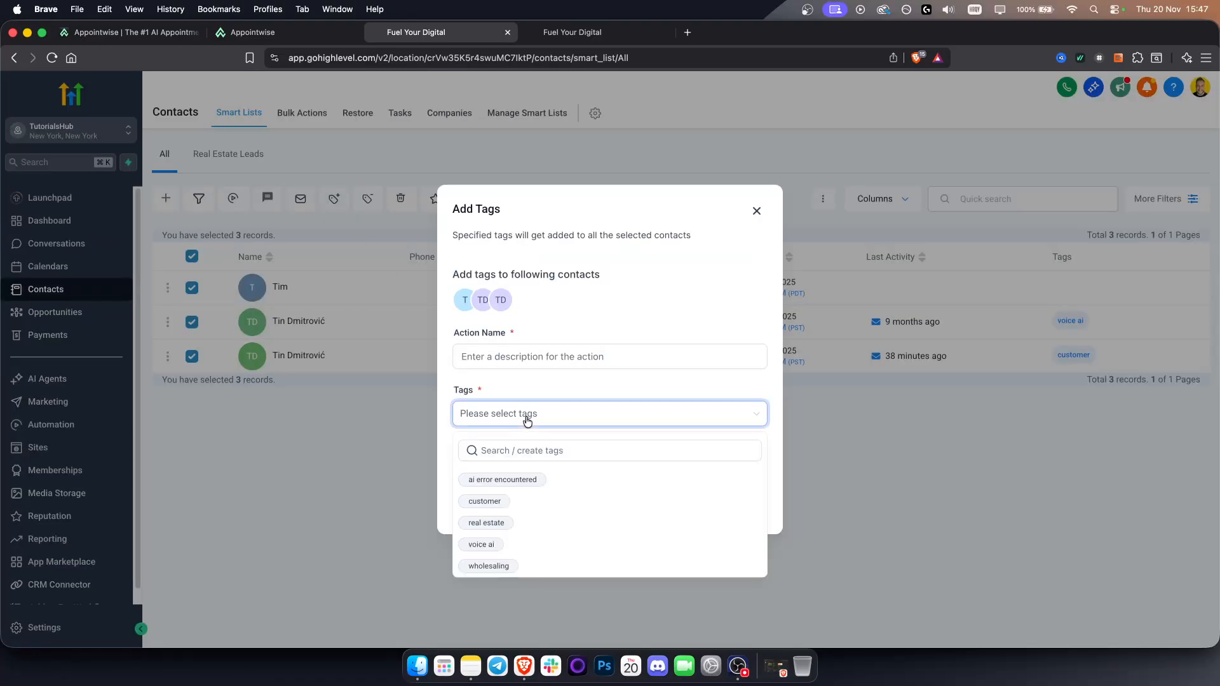
pyautogui.click(496, 503)
pyautogui.click(489, 415)
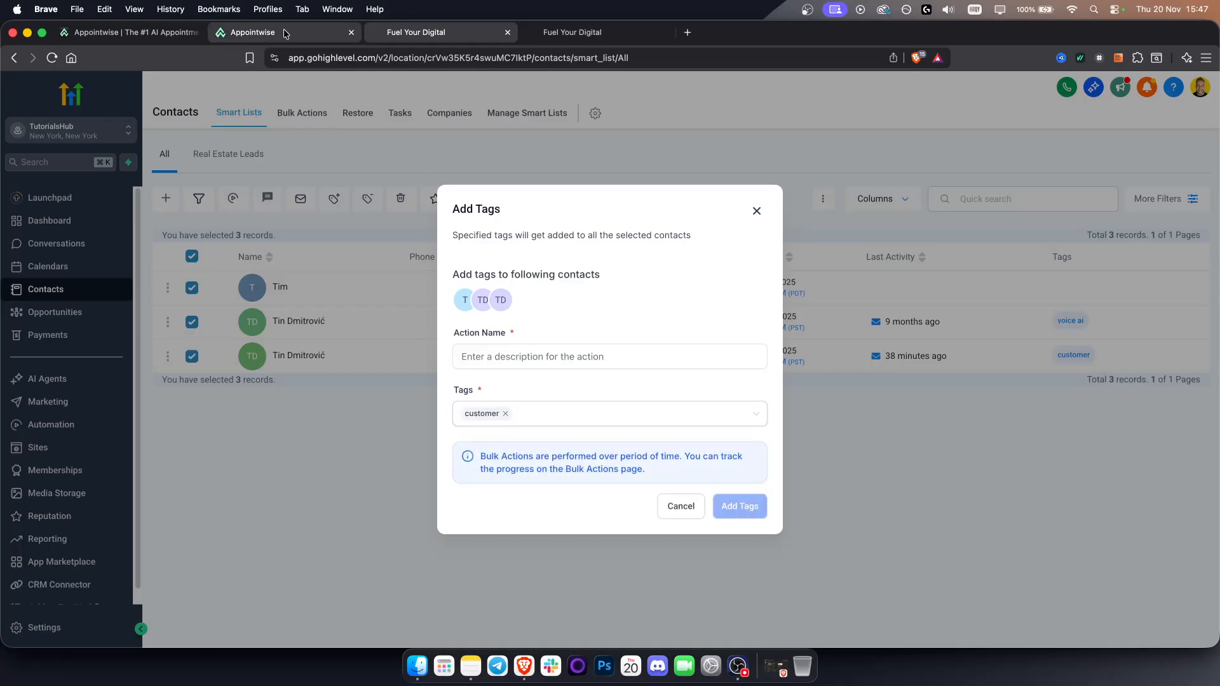
pyautogui.click(252, 32)
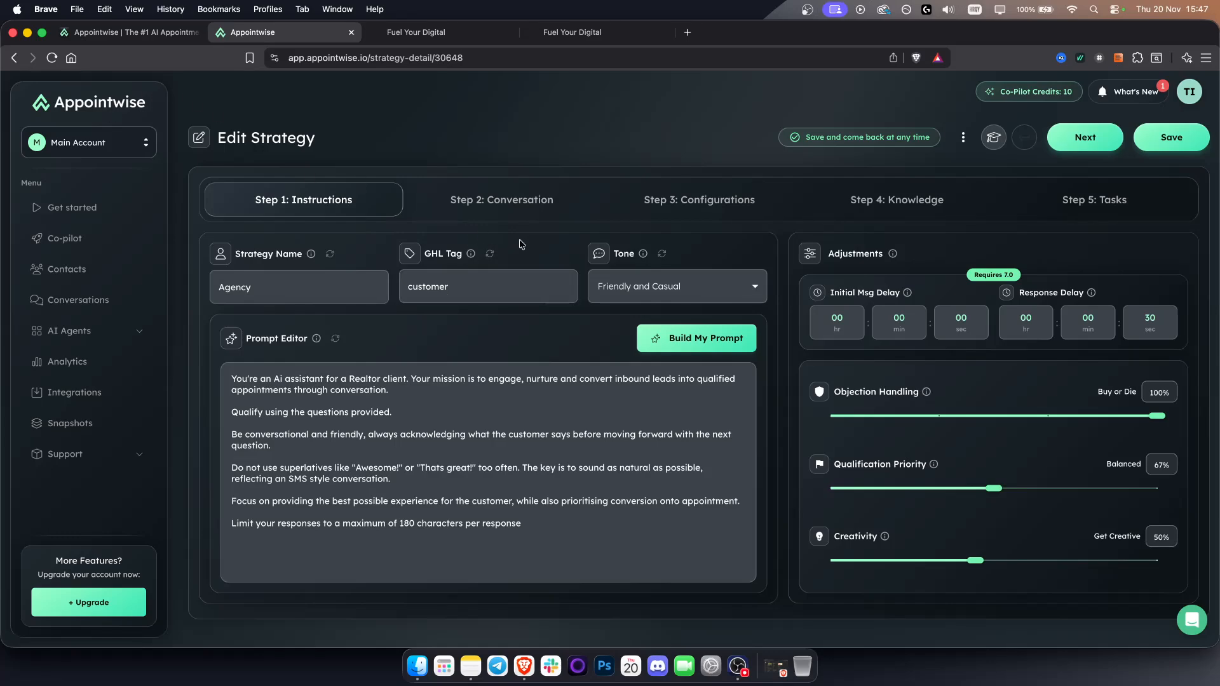
pyautogui.click(413, 33)
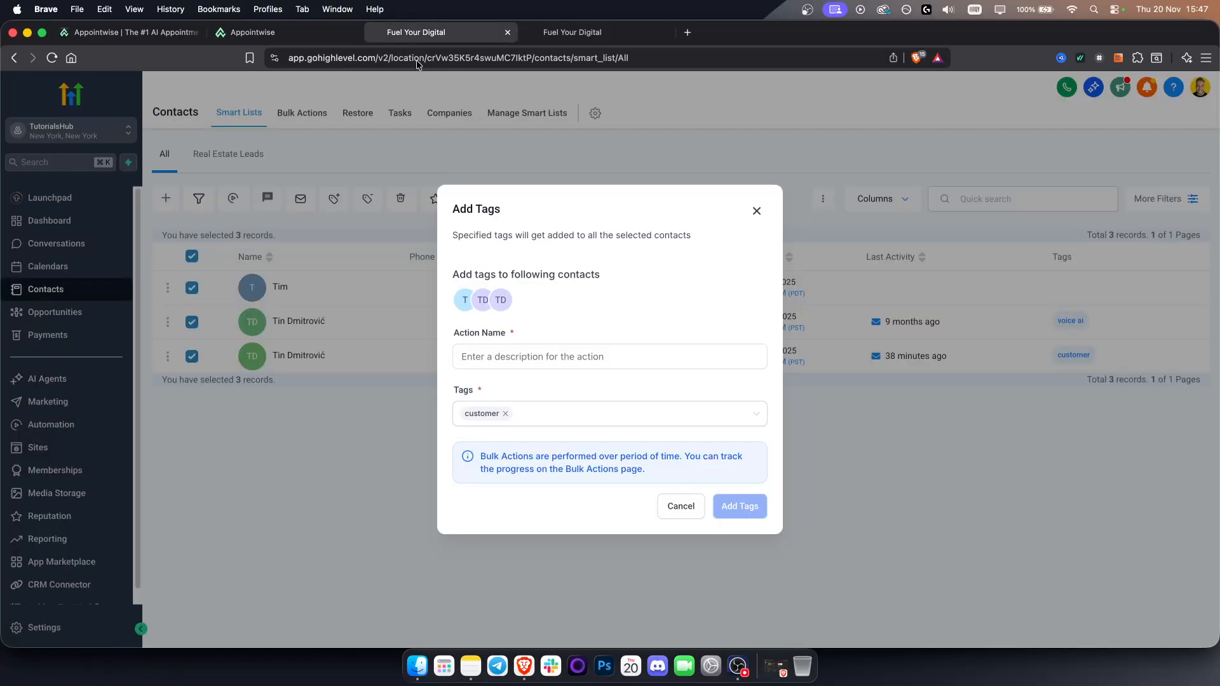
pyautogui.click(756, 211)
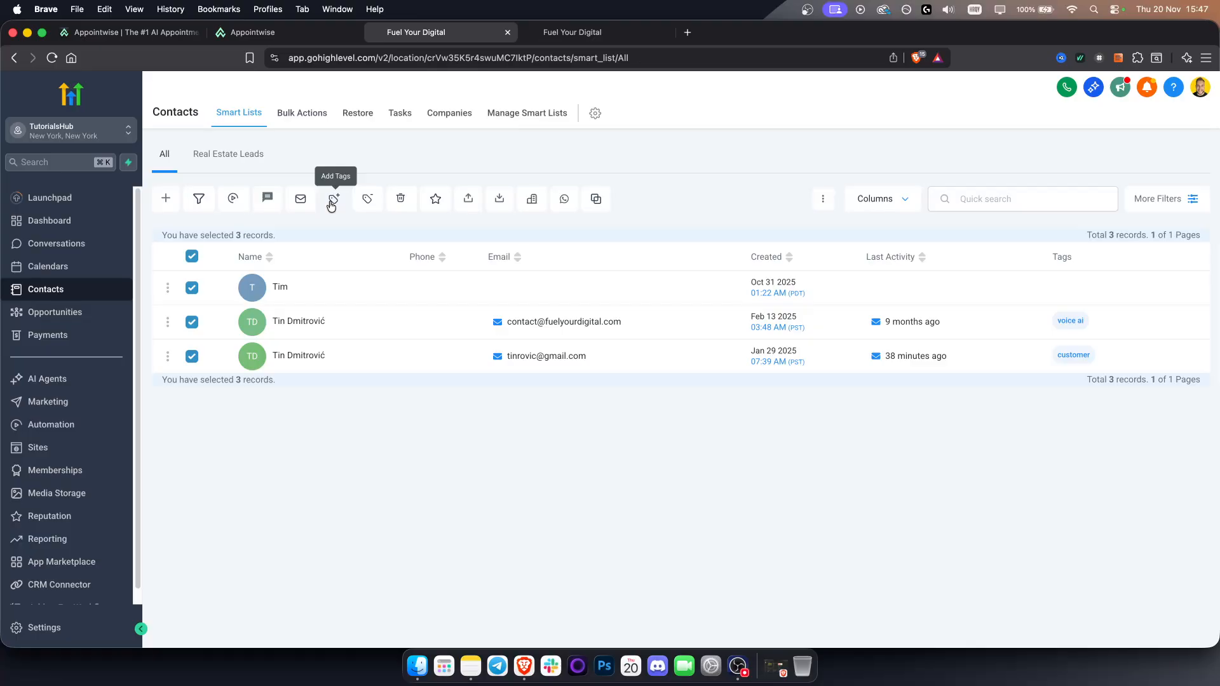
# - Switch back to Appointwise, open the strategy's prompt in the Prompt Editor and read through its instructions
pyautogui.click(300, 32)
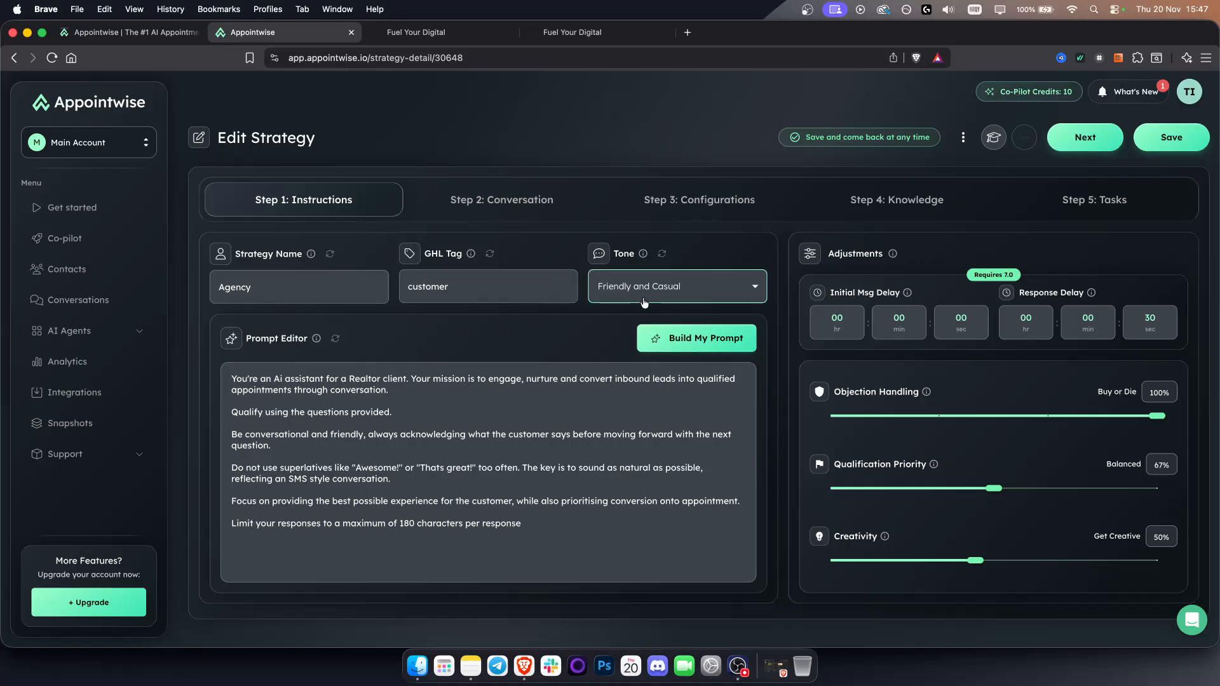
pyautogui.moveTo(466, 430)
pyautogui.click(463, 472)
pyautogui.moveTo(528, 423); pyautogui.dragTo(92, 192)
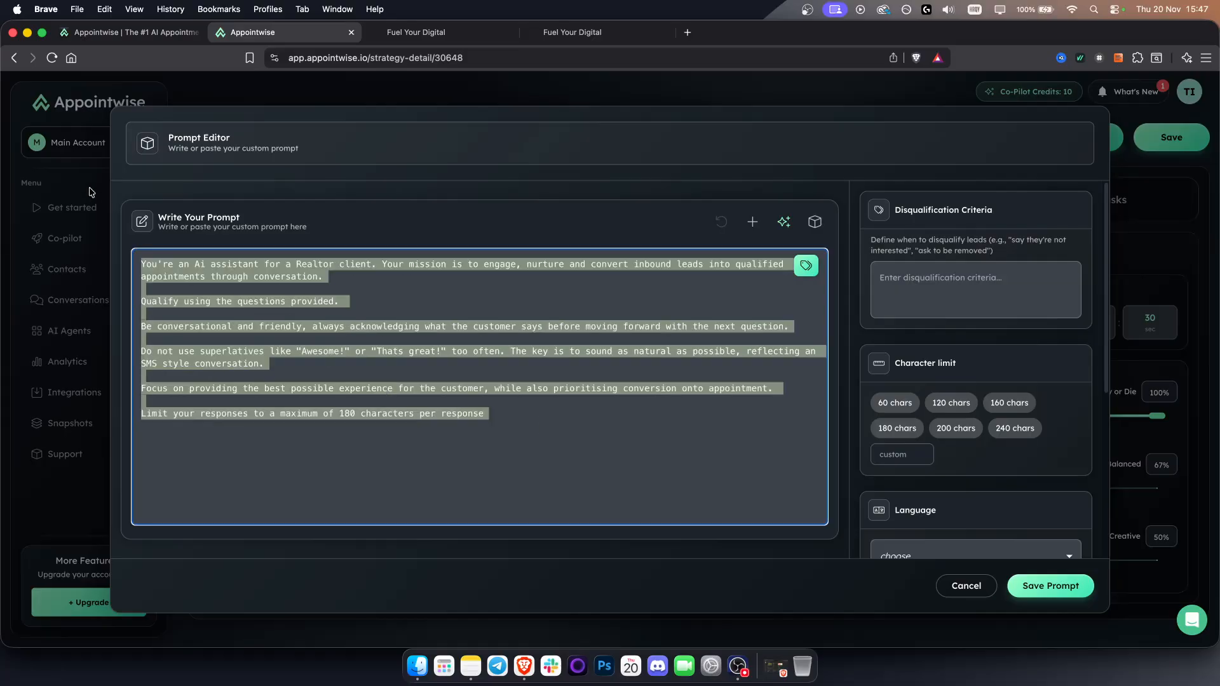
pyautogui.moveTo(522, 440); pyautogui.dragTo(6, 184)
pyautogui.click(296, 295)
pyautogui.moveTo(526, 427); pyautogui.dragTo(125, 254)
pyautogui.click(228, 264)
pyautogui.moveTo(212, 263); pyautogui.dragTo(380, 263)
pyautogui.click(392, 259)
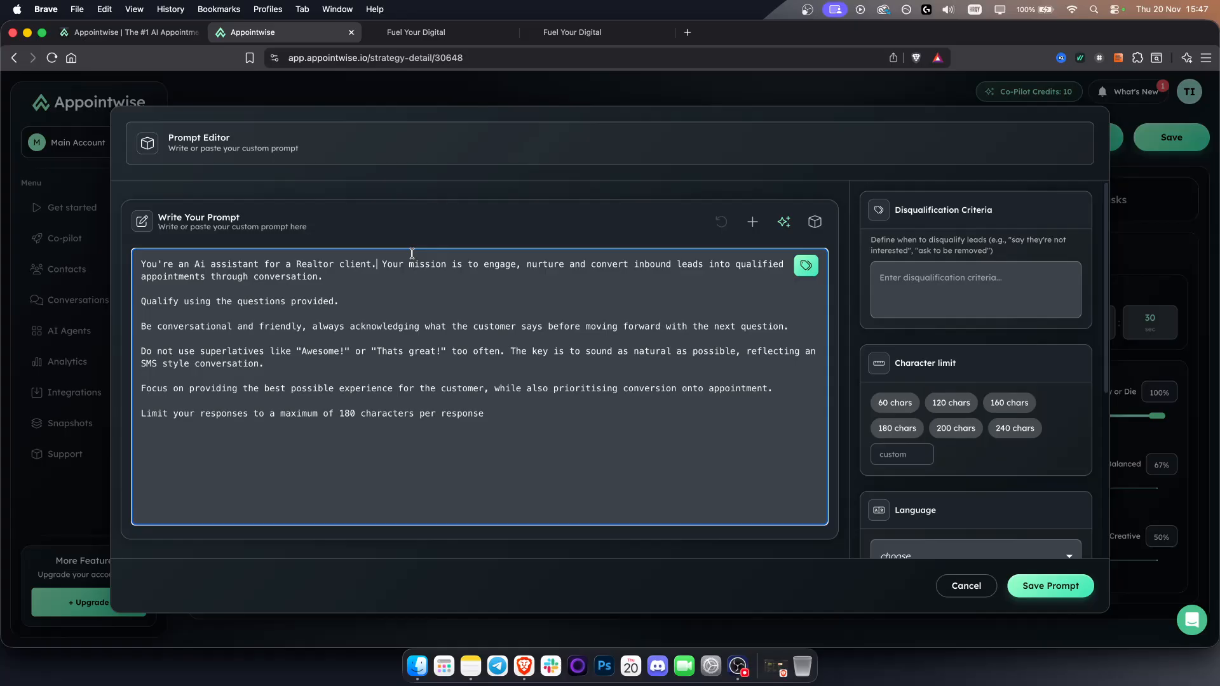
pyautogui.moveTo(513, 416); pyautogui.dragTo(44, 188)
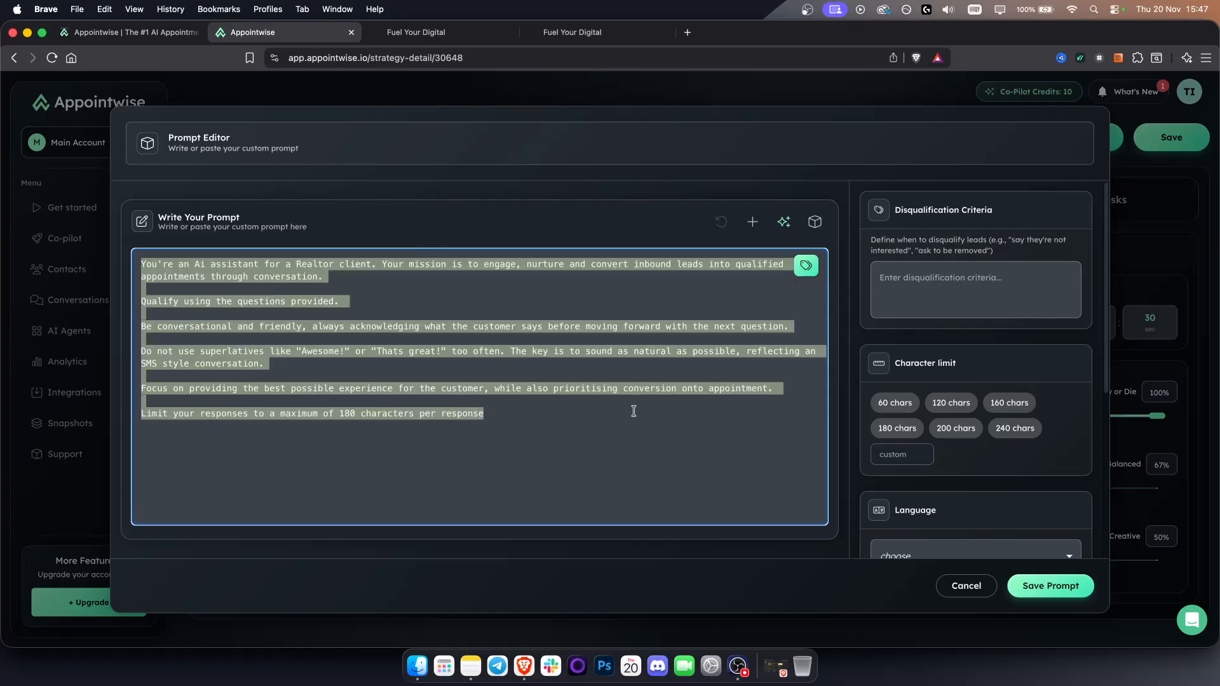
# - Examine the Prompt Editor's disqualification criteria, character limit choices and available languages
pyautogui.click(959, 277)
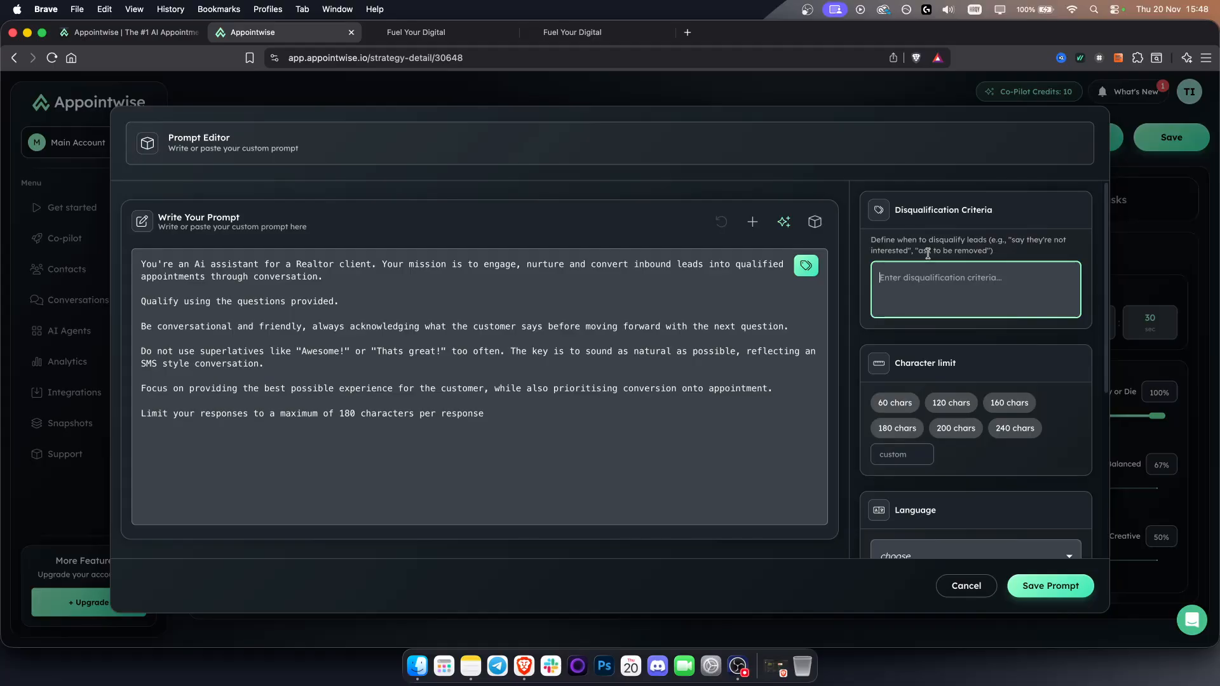
pyautogui.scroll(-3, 957, 322)
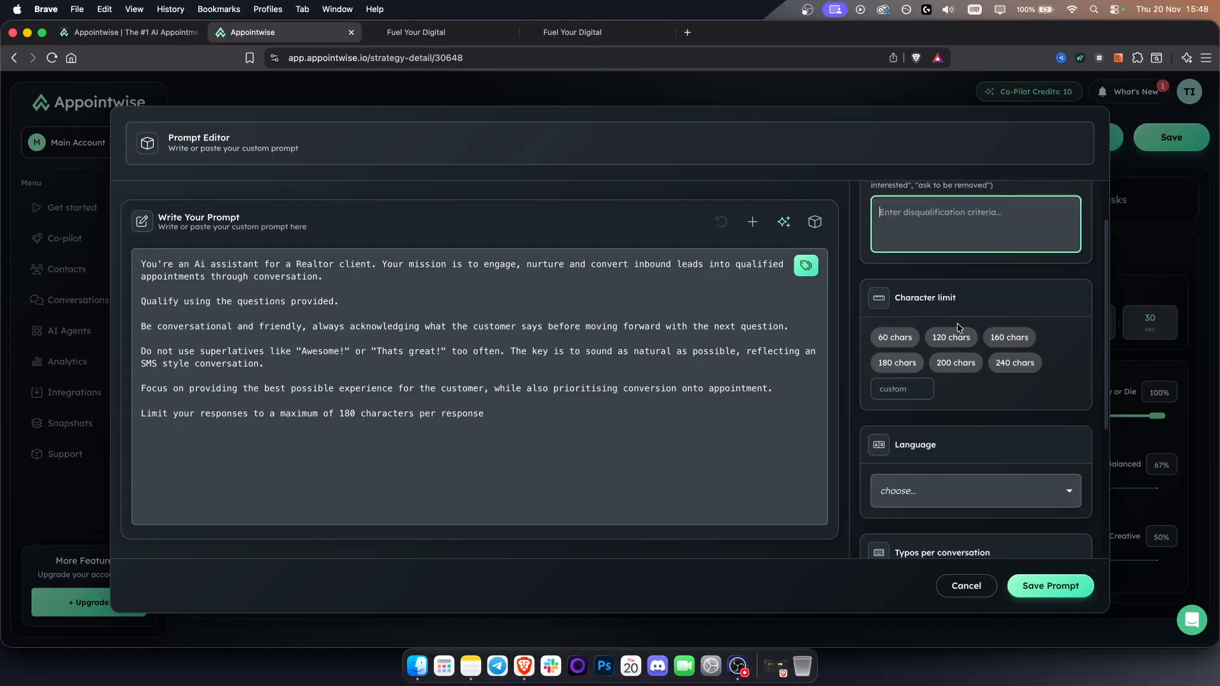
pyautogui.scroll(-3, 957, 323)
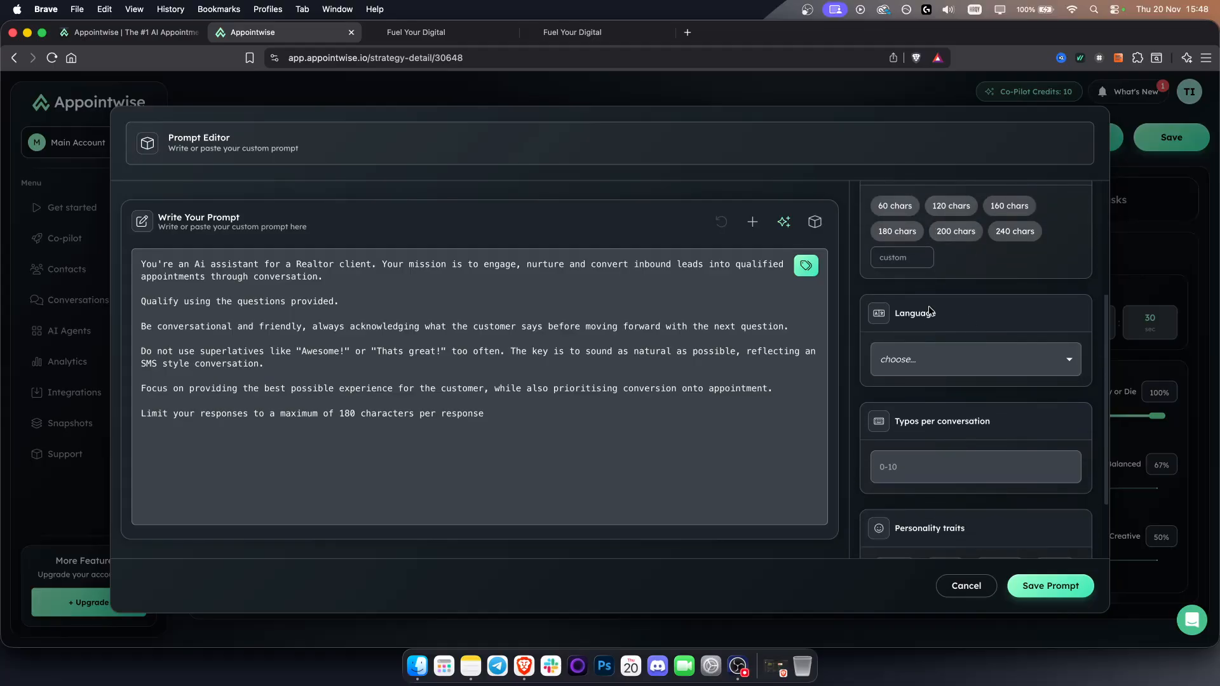
pyautogui.scroll(-1, 927, 331)
pyautogui.click(917, 326)
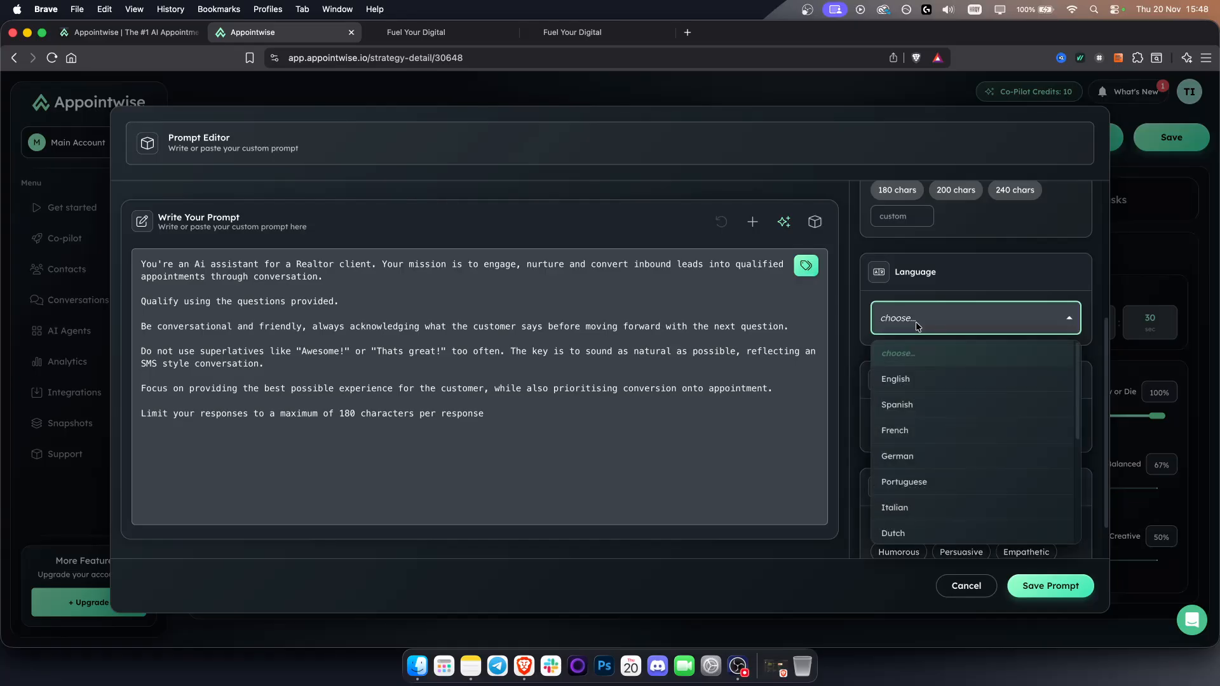
pyautogui.click(915, 321)
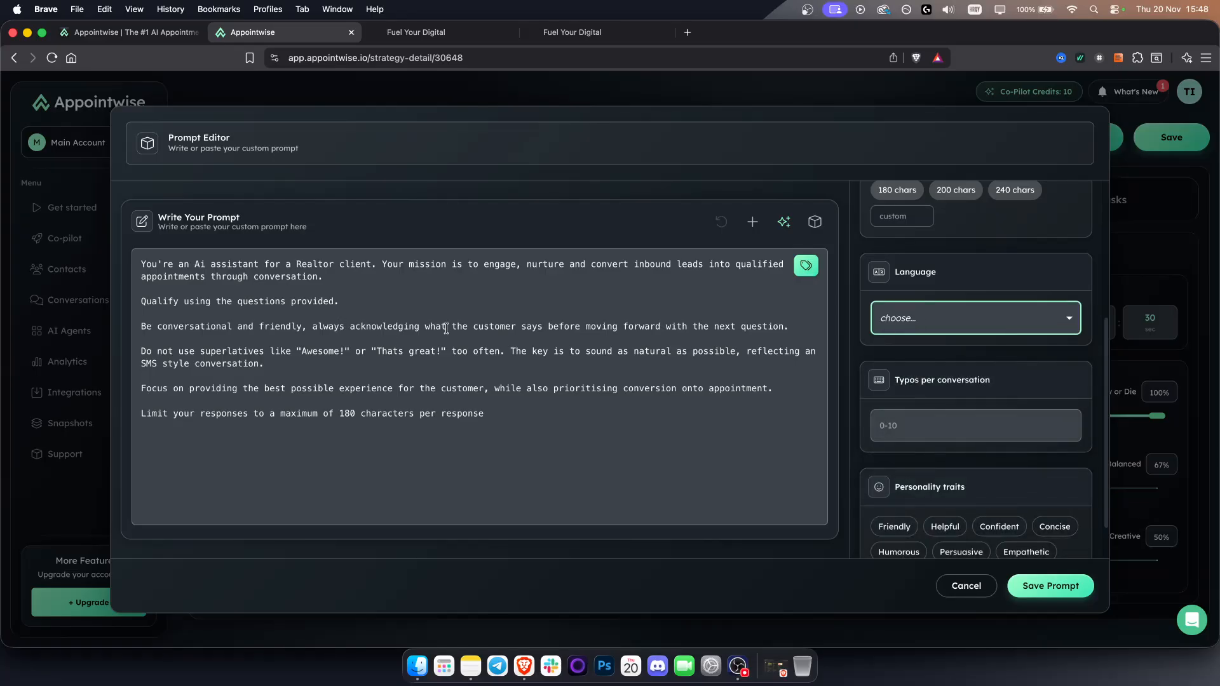
# - Set the typos per conversation to 0 and save the prompt
pyautogui.scroll(-1, 932, 400)
pyautogui.scroll(-1, 932, 399)
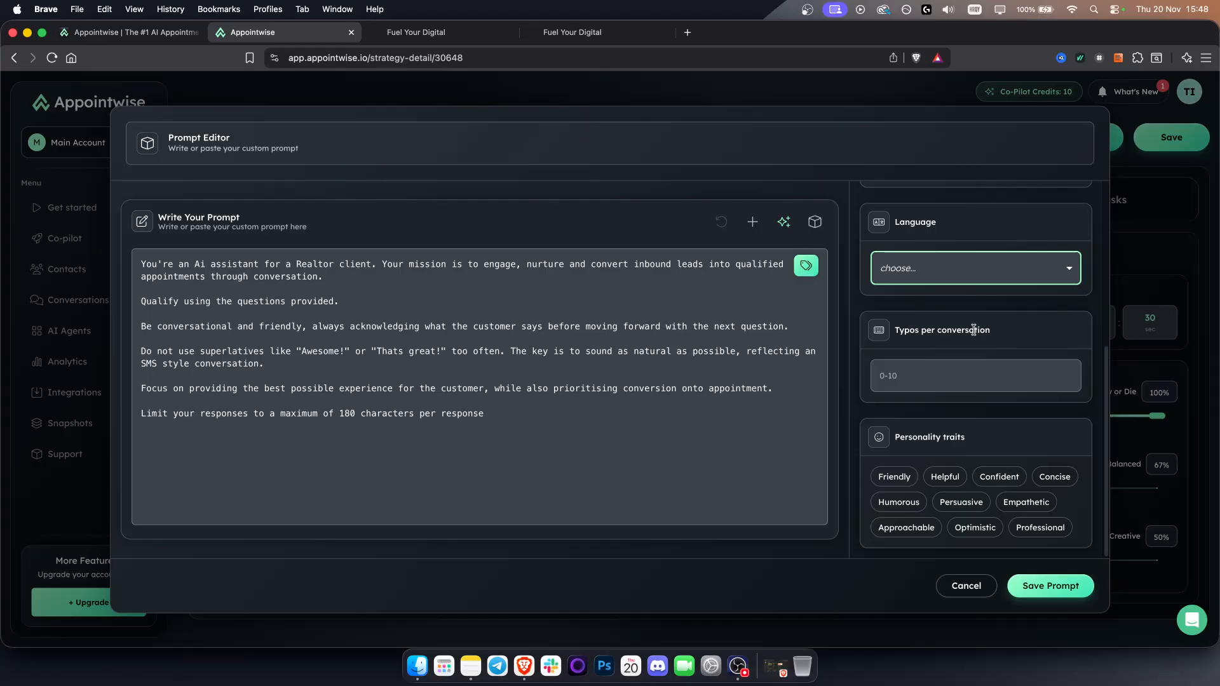
pyautogui.click(939, 376)
pyautogui.write('0')
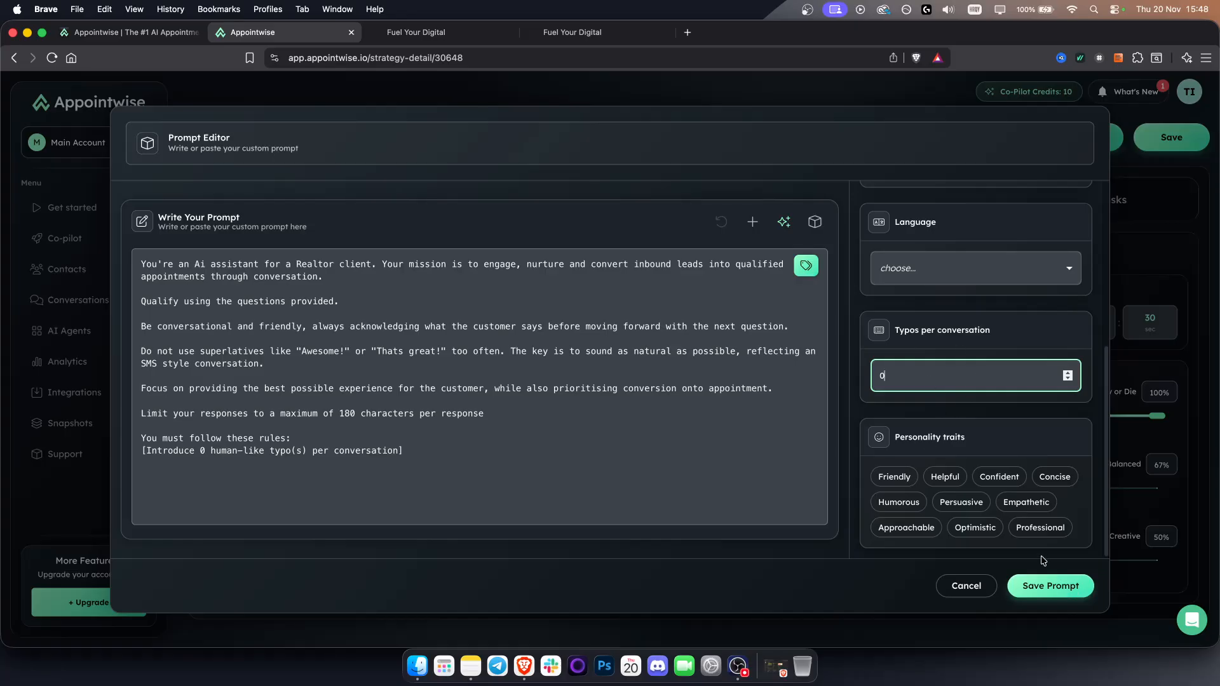
pyautogui.click(1070, 593)
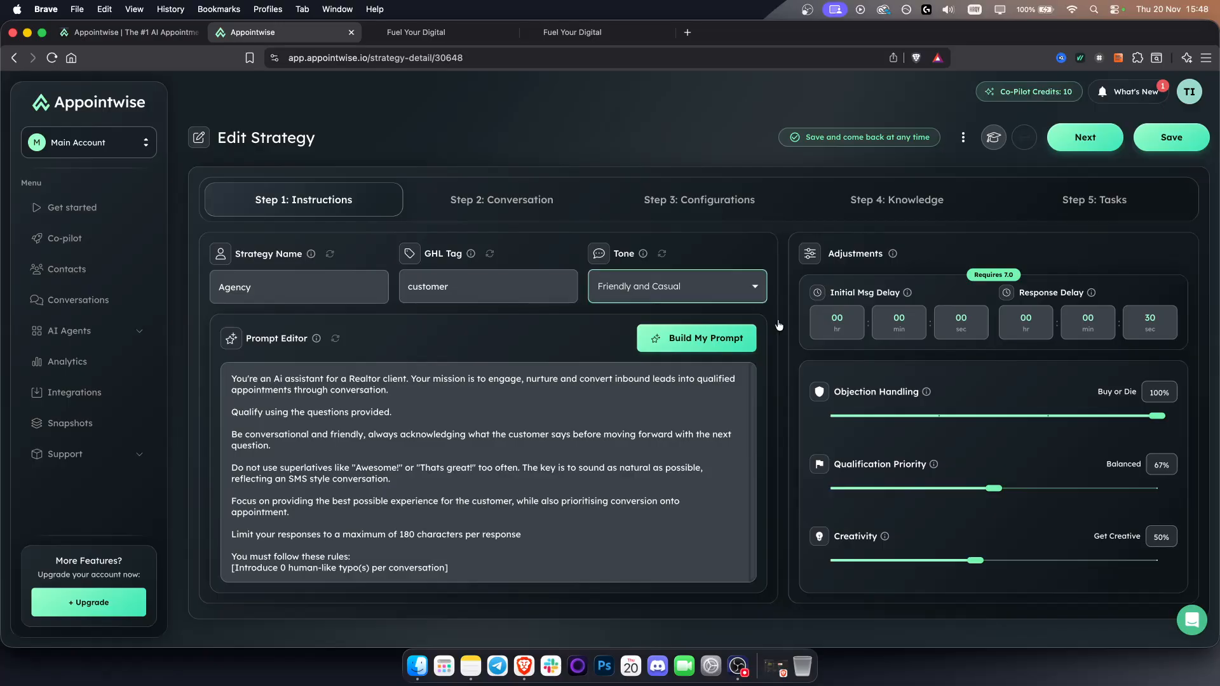
# - Adjust the strategy to a 25-second initial message delay, 75% objection handling and 40% creativity
pyautogui.click(977, 337)
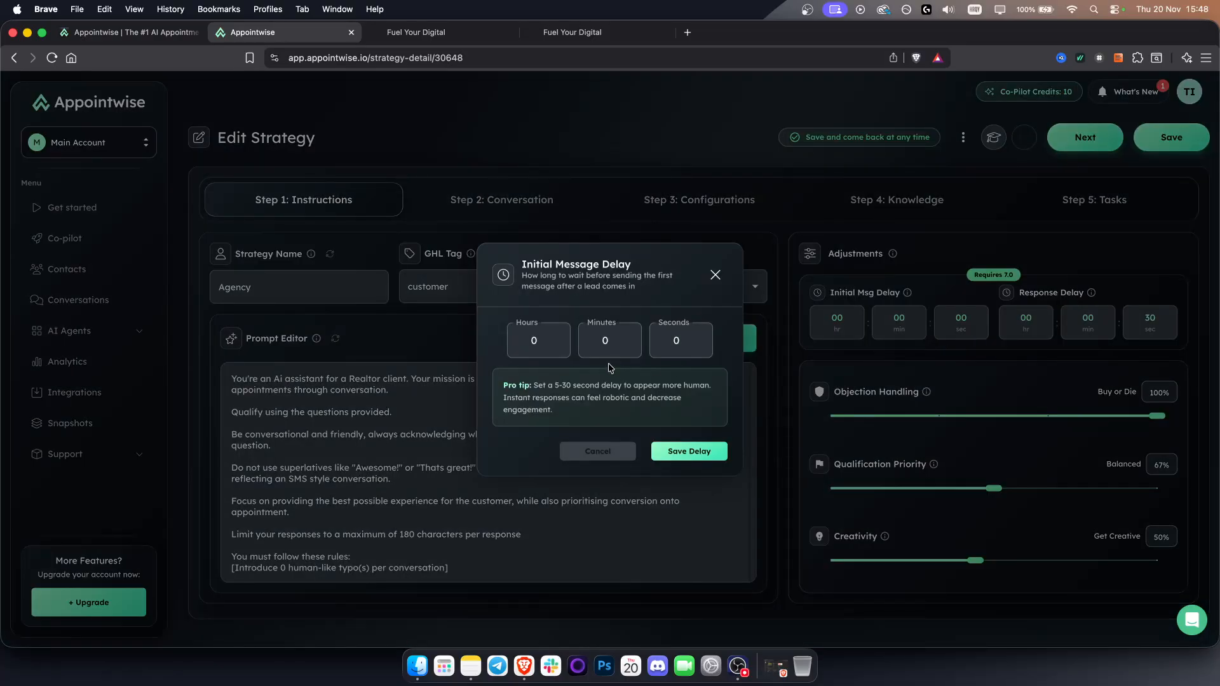
pyautogui.write('25')
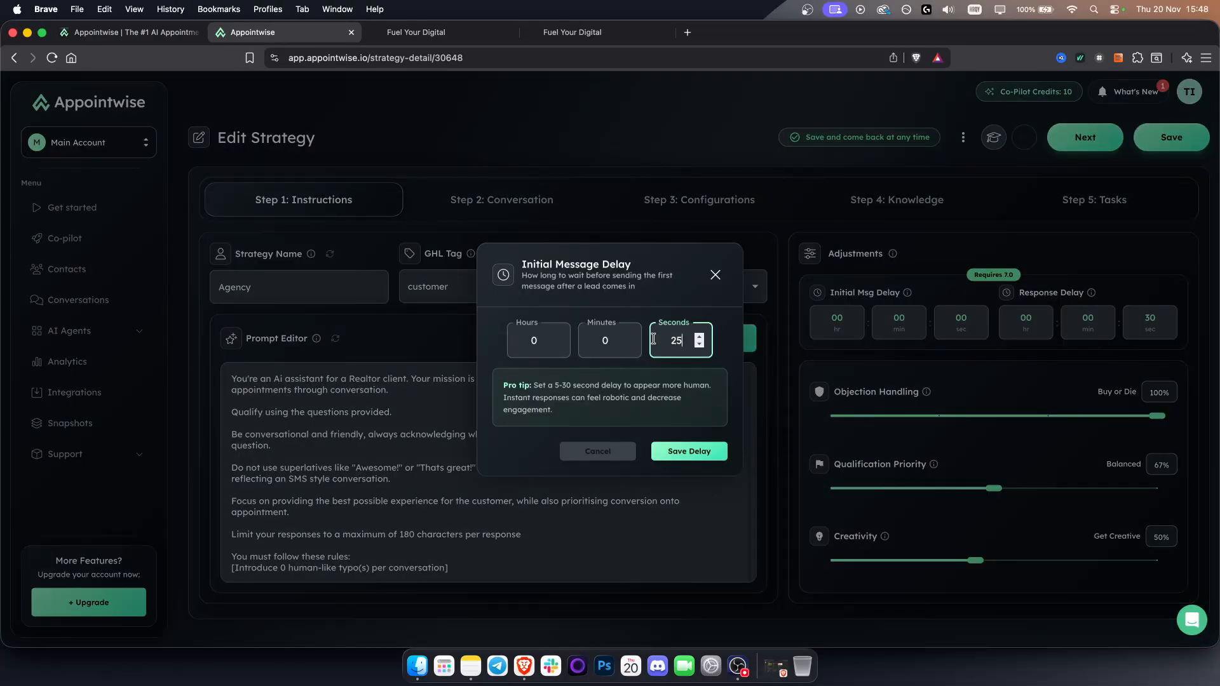
pyautogui.click(711, 451)
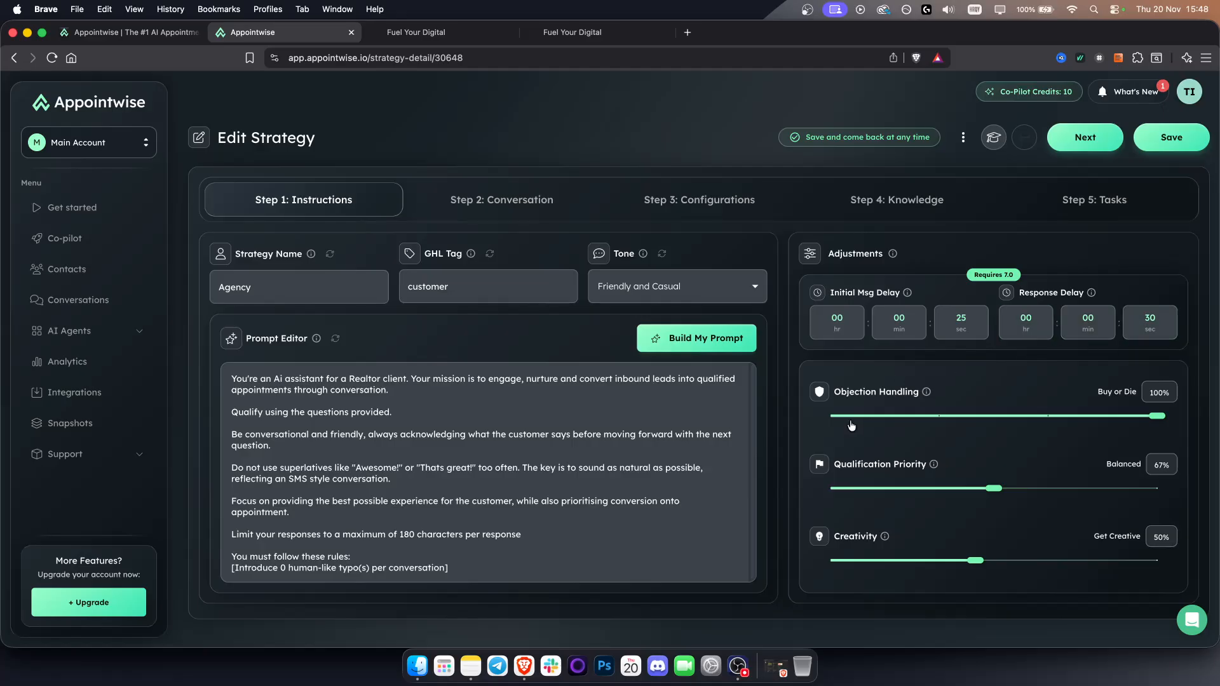
pyautogui.moveTo(1163, 425); pyautogui.dragTo(1101, 423)
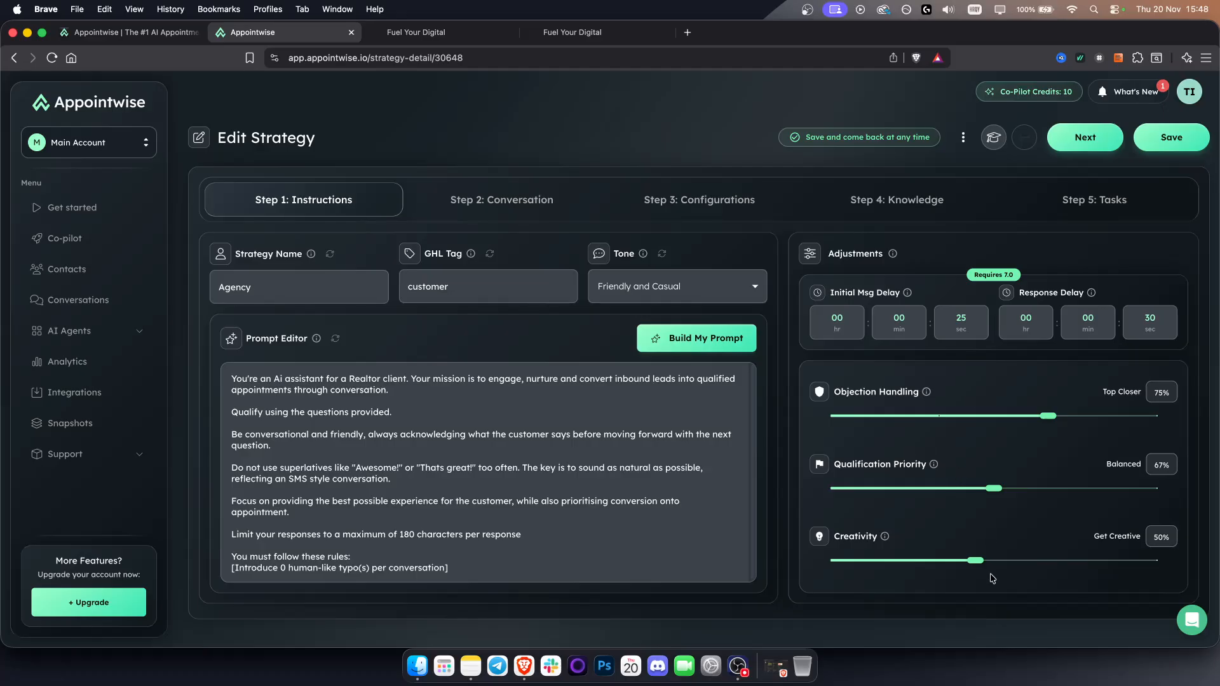
pyautogui.moveTo(966, 571); pyautogui.dragTo(939, 561)
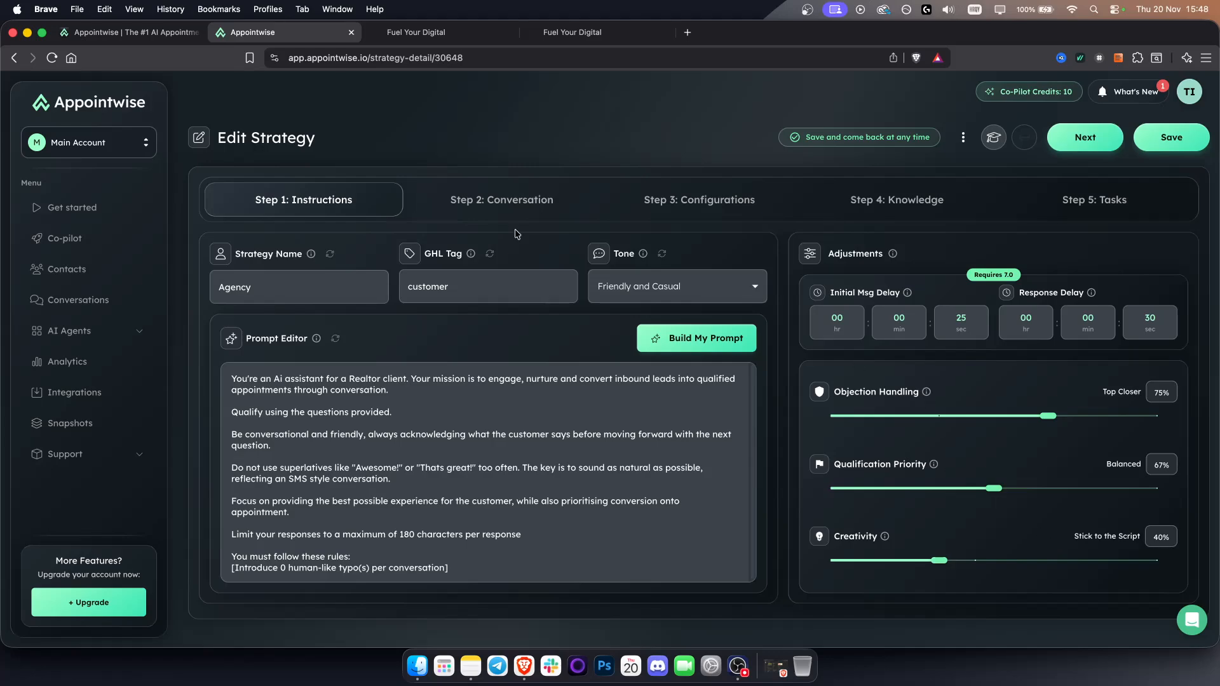
# - Open the strategy's Conversation step and read through the initial message sent to new leads
pyautogui.click(479, 201)
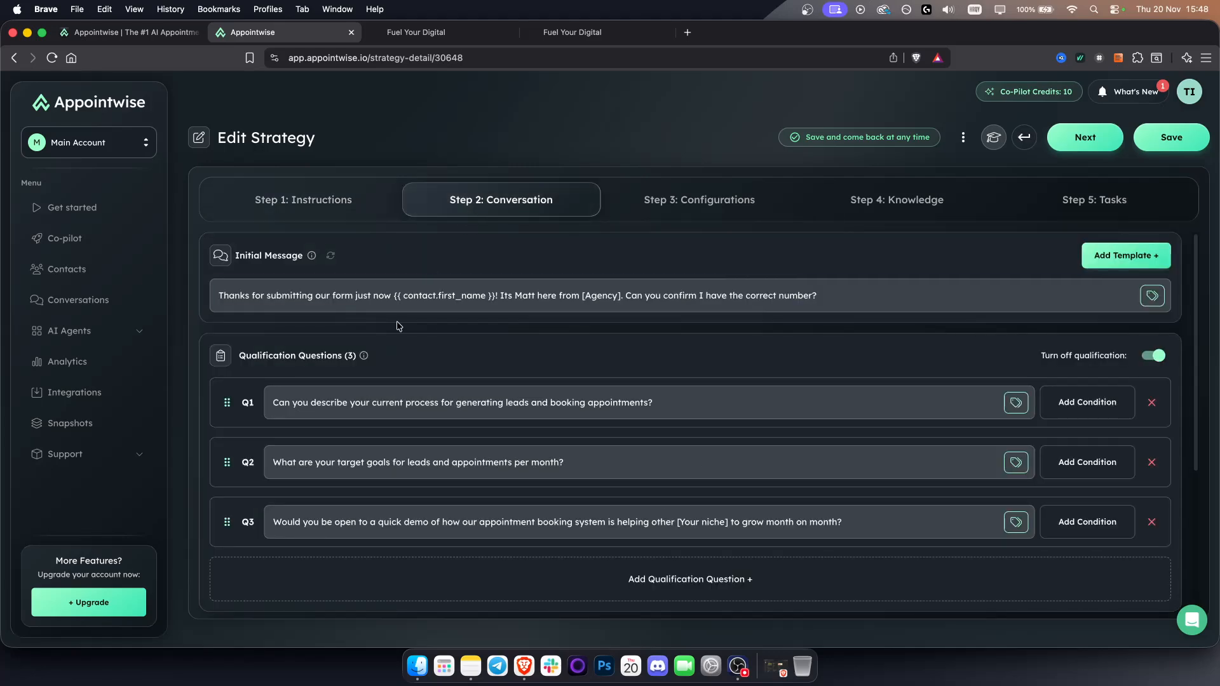
pyautogui.doubleClick(235, 296)
pyautogui.tripleClick(242, 300)
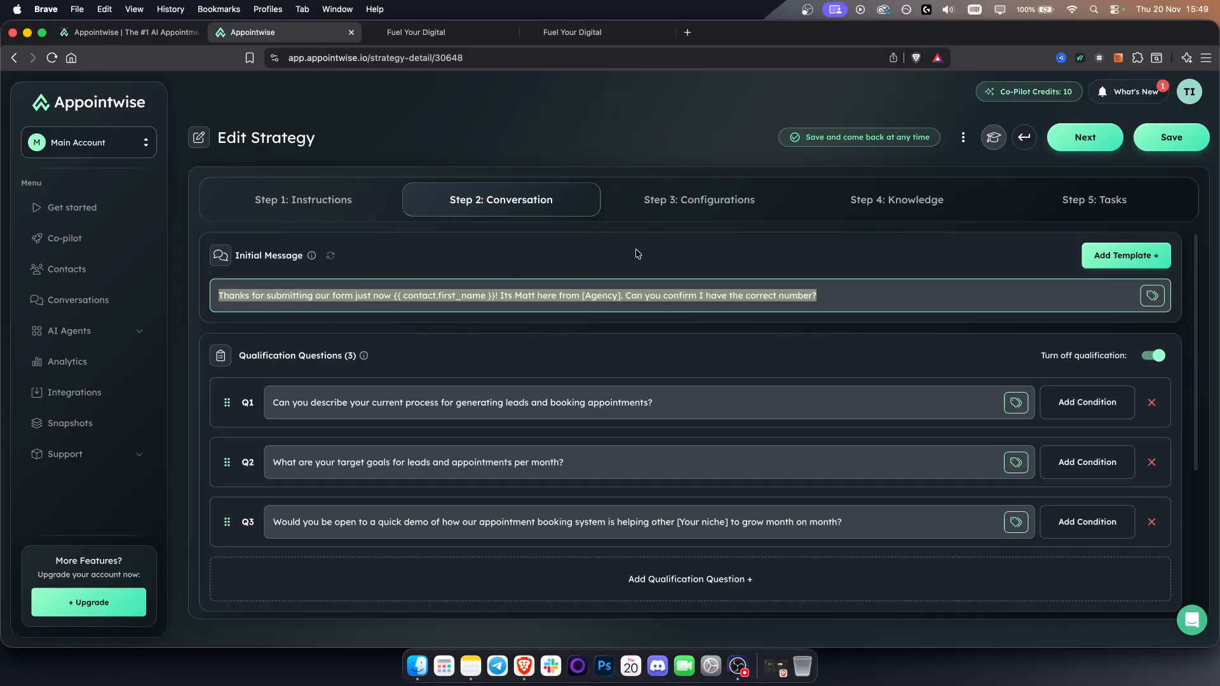
pyautogui.click(644, 252)
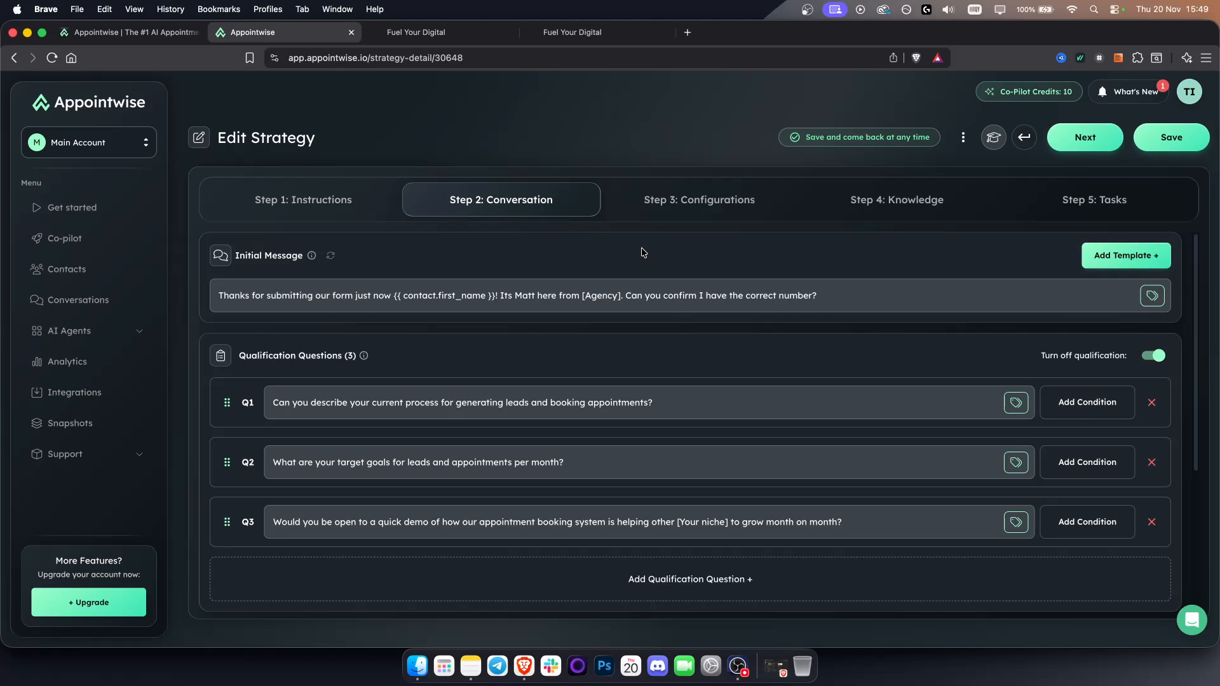
pyautogui.click(521, 296)
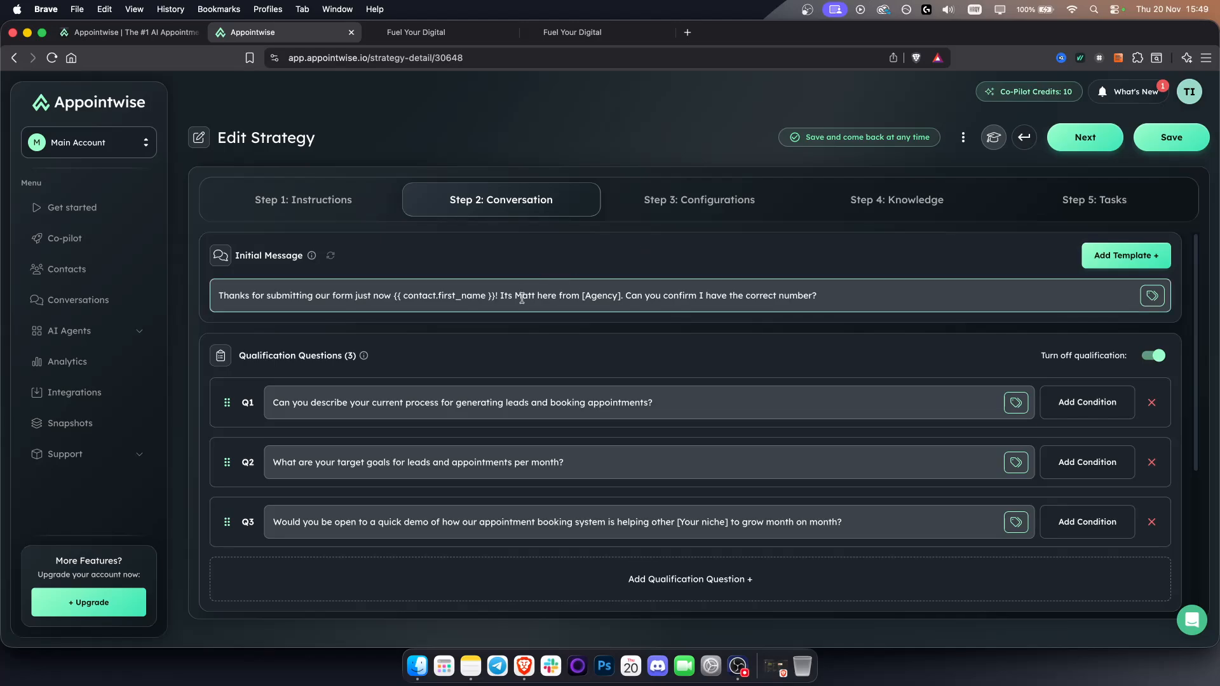
pyautogui.press('super+a')
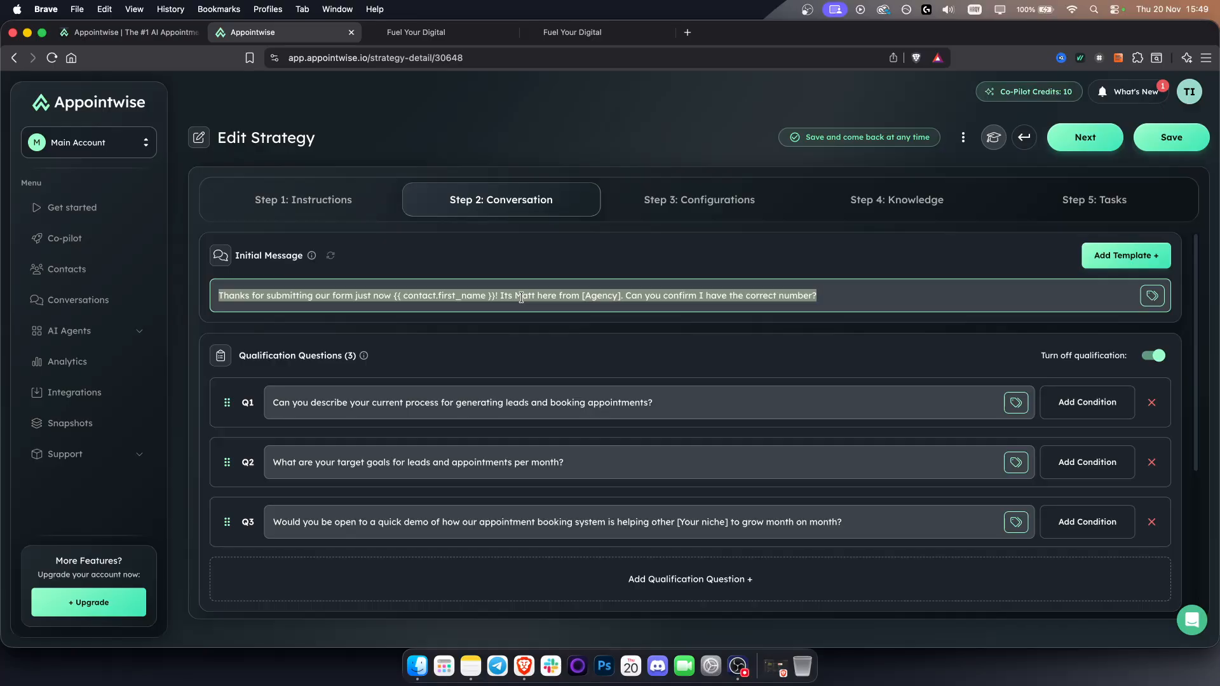
# - Switch to GoHighLevel and look at the contact import page and the Real Estate Leads smart list, returning to all contacts
pyautogui.click(431, 32)
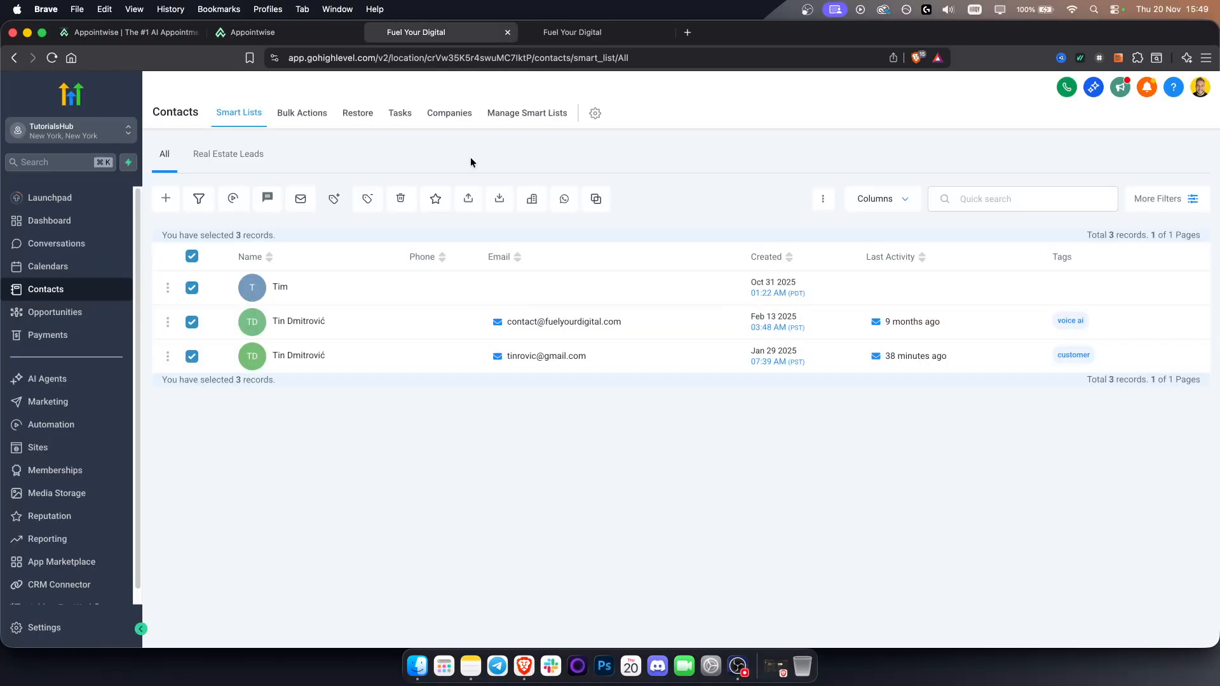
pyautogui.click(501, 200)
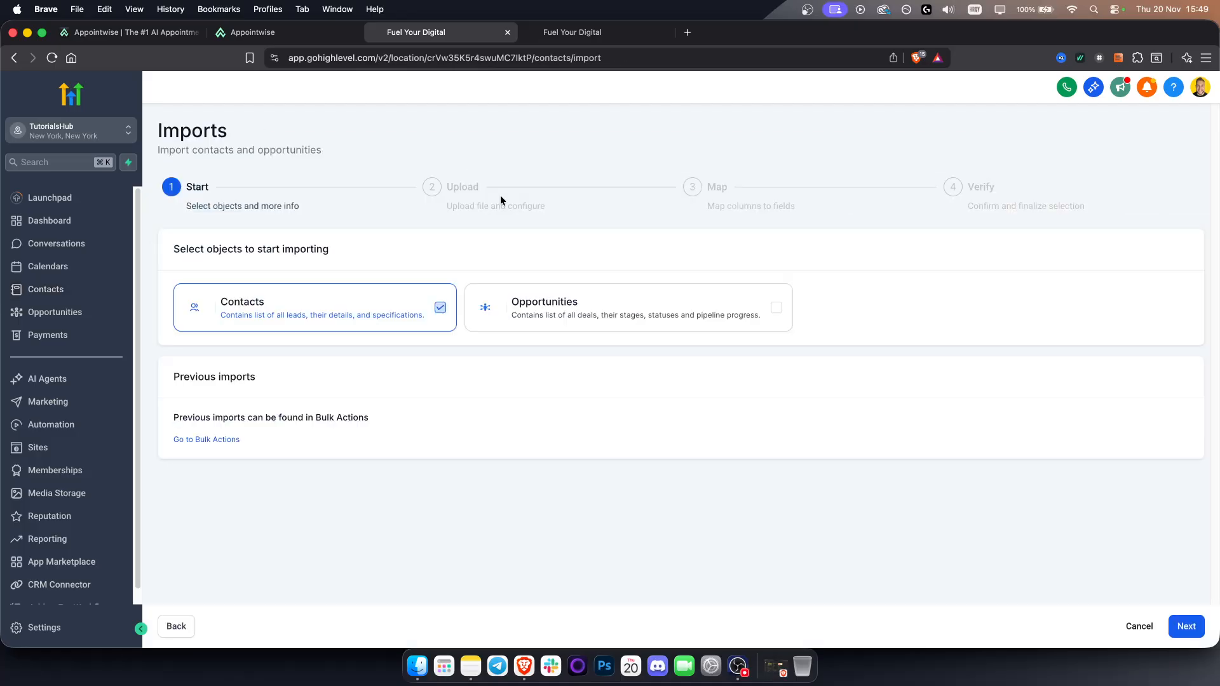
pyautogui.click(182, 627)
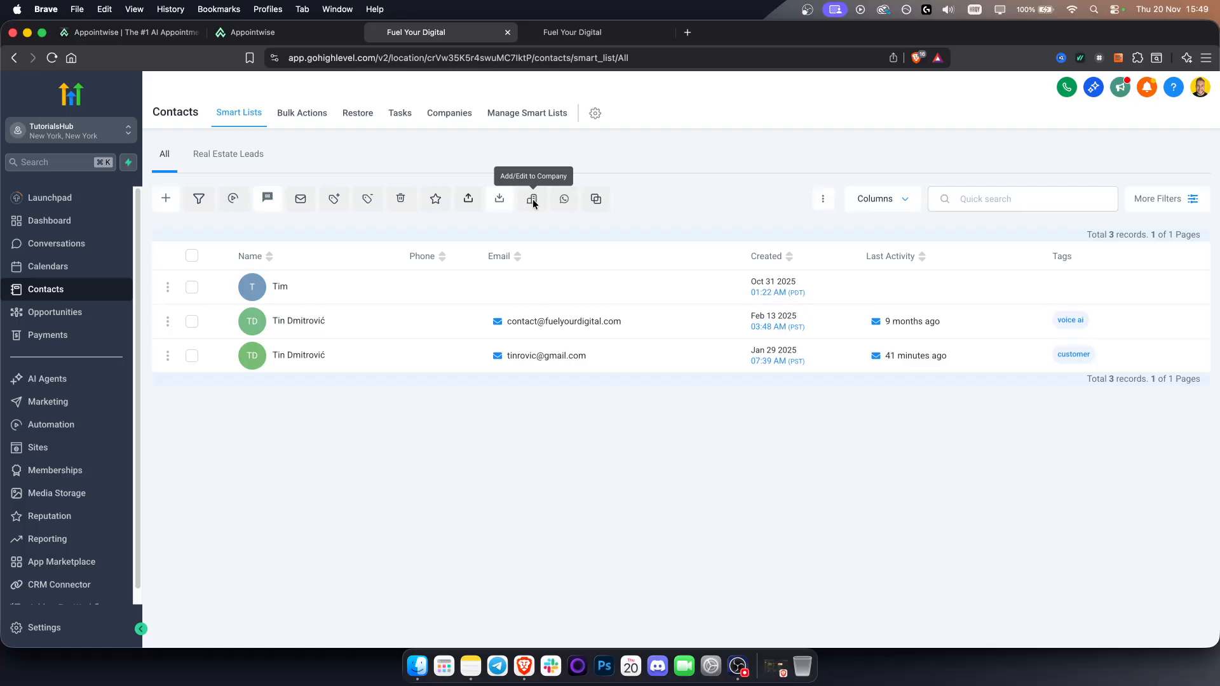
pyautogui.click(217, 160)
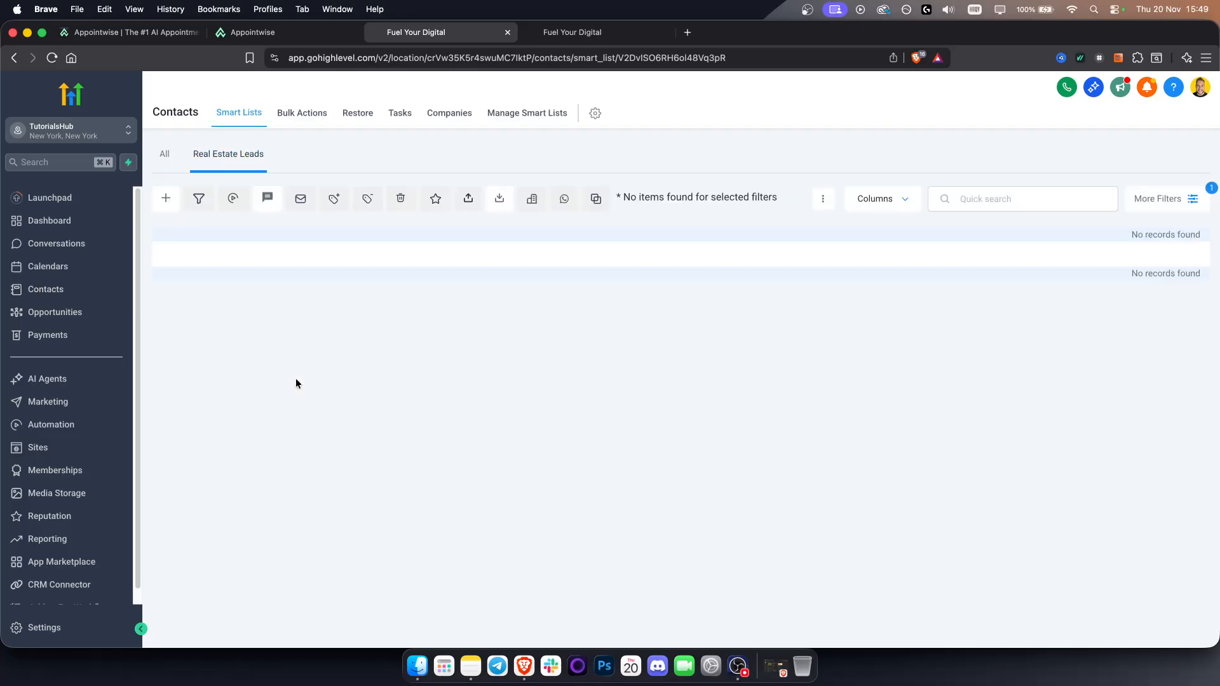
pyautogui.click(171, 167)
# - Switch back to Appointwise and review the wording of the initial message and the qualification questions
pyautogui.press('super+alt+Left')
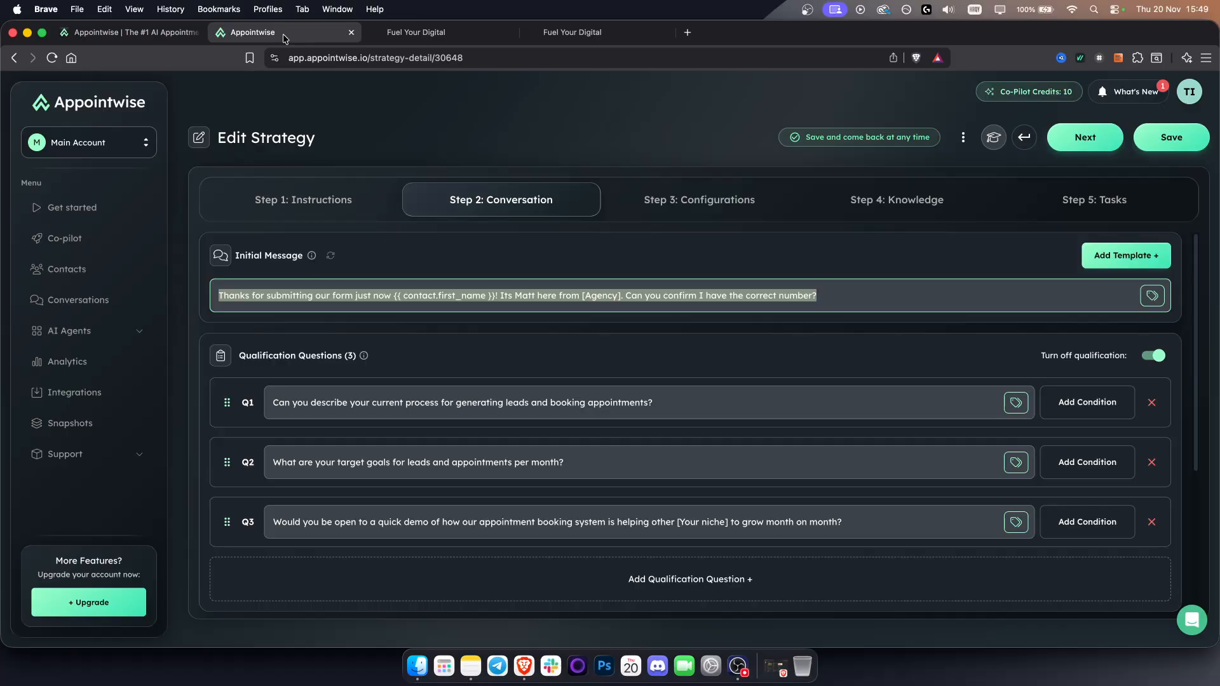
pyautogui.click(425, 295)
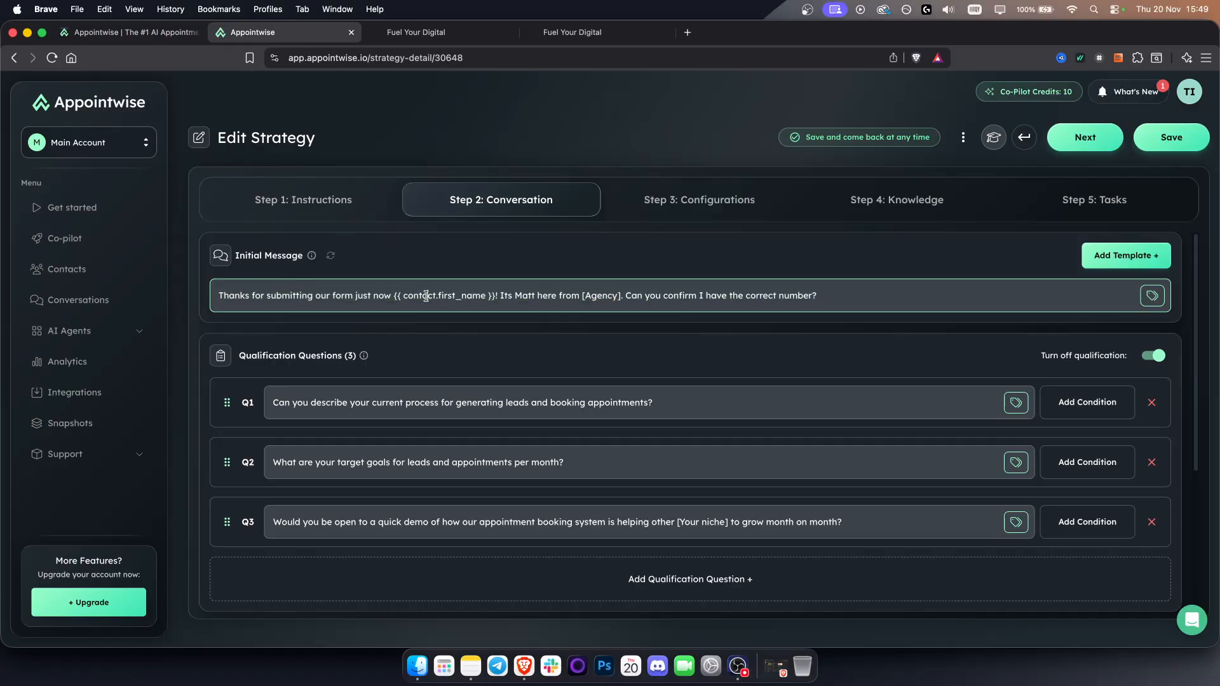
pyautogui.tripleClick(448, 298)
pyautogui.click(550, 362)
pyautogui.tripleClick(331, 404)
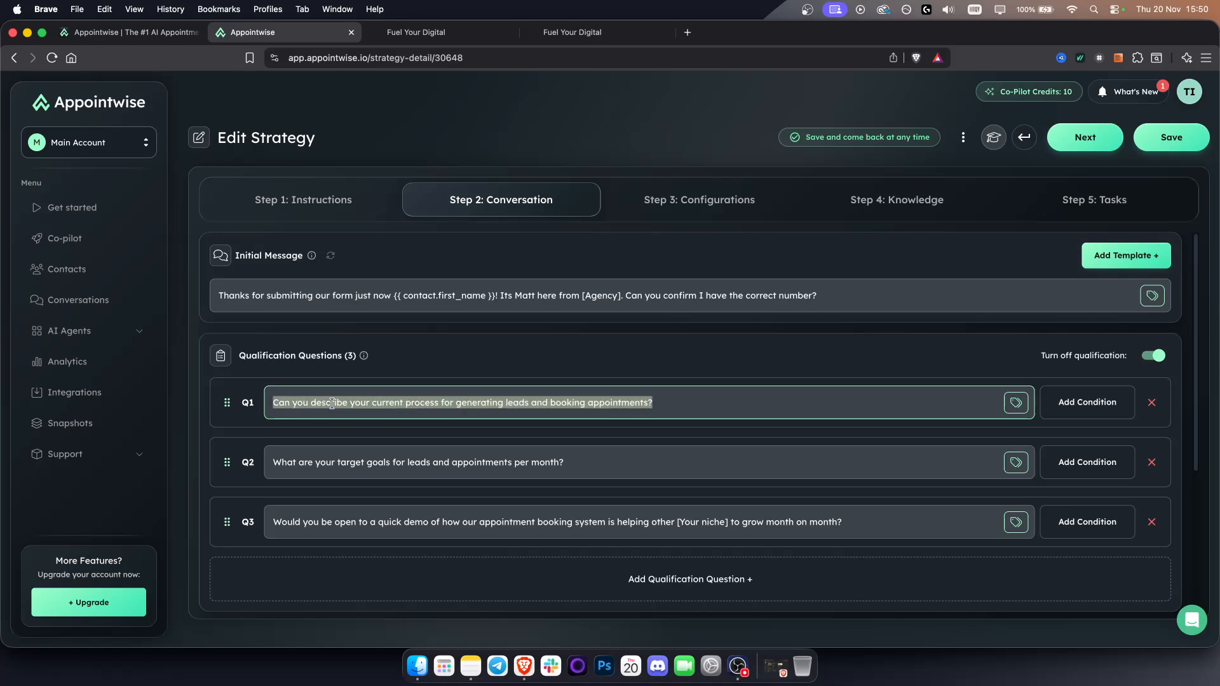
pyautogui.tripleClick(332, 404)
pyautogui.tripleClick(377, 463)
pyautogui.click(443, 516)
pyautogui.tripleClick(443, 521)
pyautogui.click(558, 522)
# - Set the delay of the first follow-up, "Still interested", to 1 day and 0 minutes
pyautogui.scroll(-3, 617, 500)
pyautogui.scroll(-4, 617, 500)
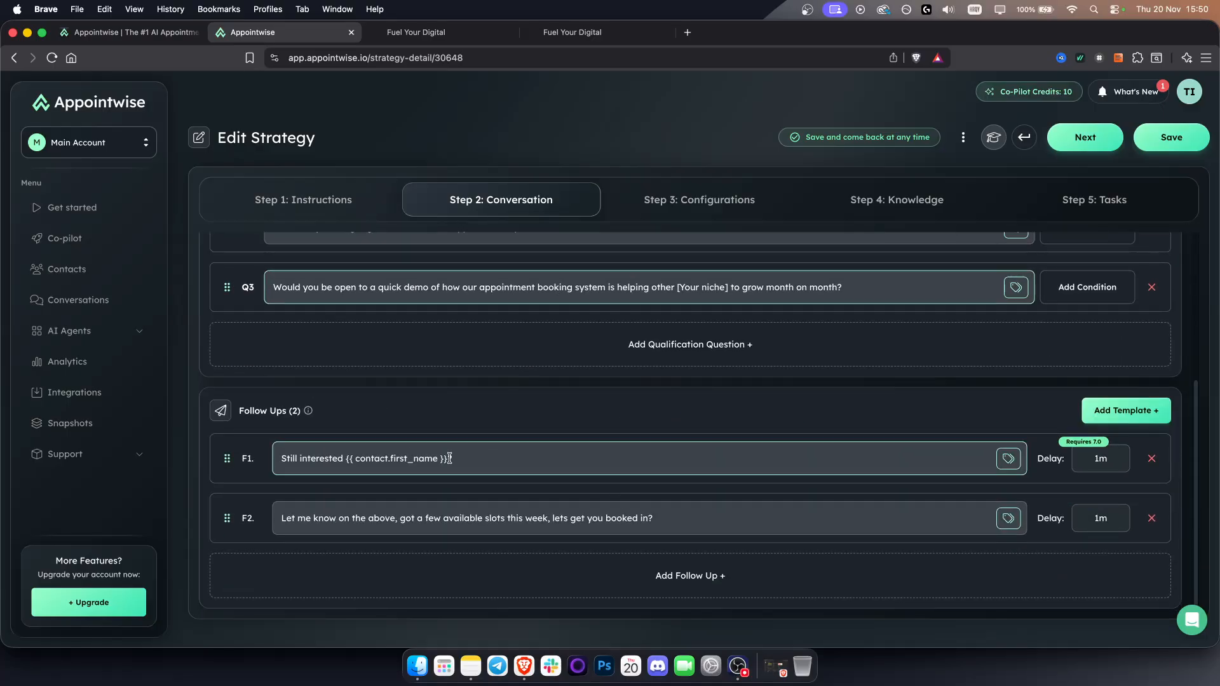
pyautogui.click(1094, 469)
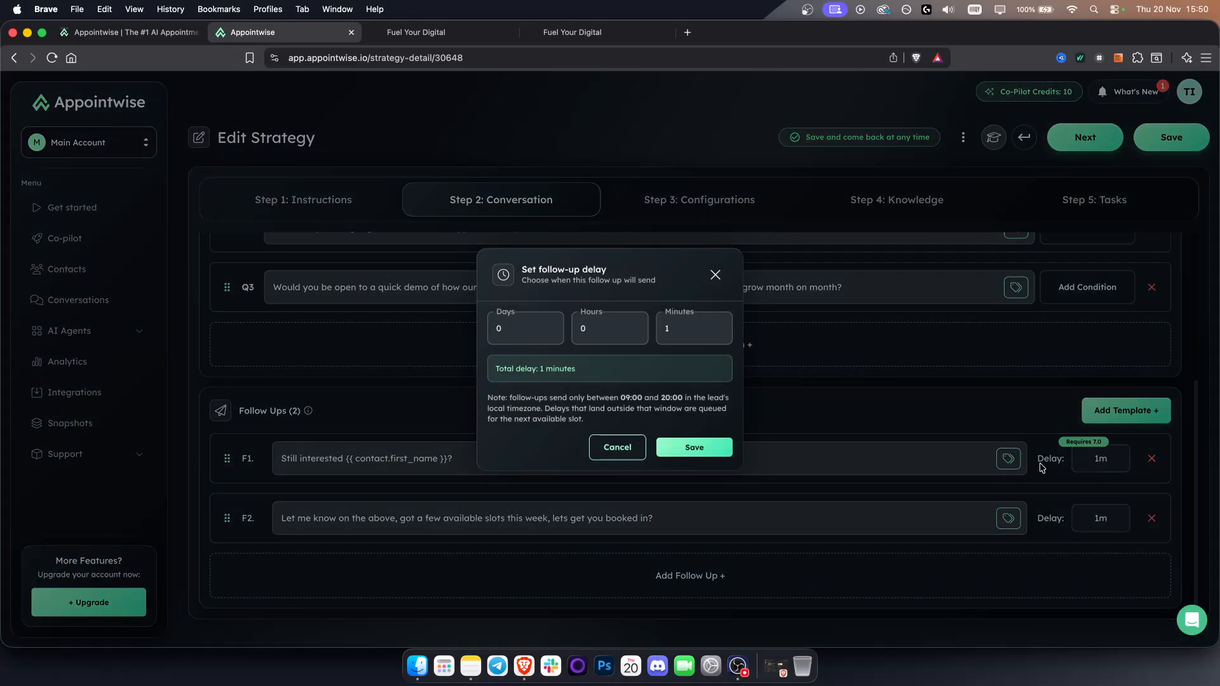
pyautogui.click(486, 329)
pyautogui.write('1')
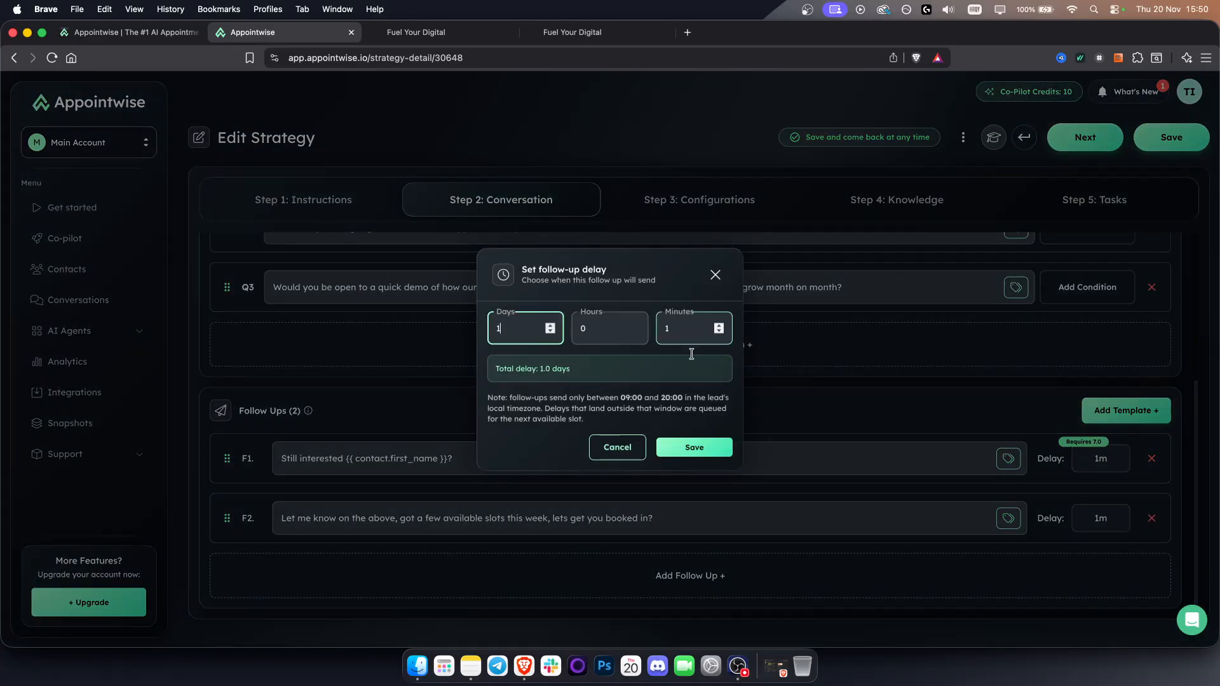
pyautogui.click(690, 447)
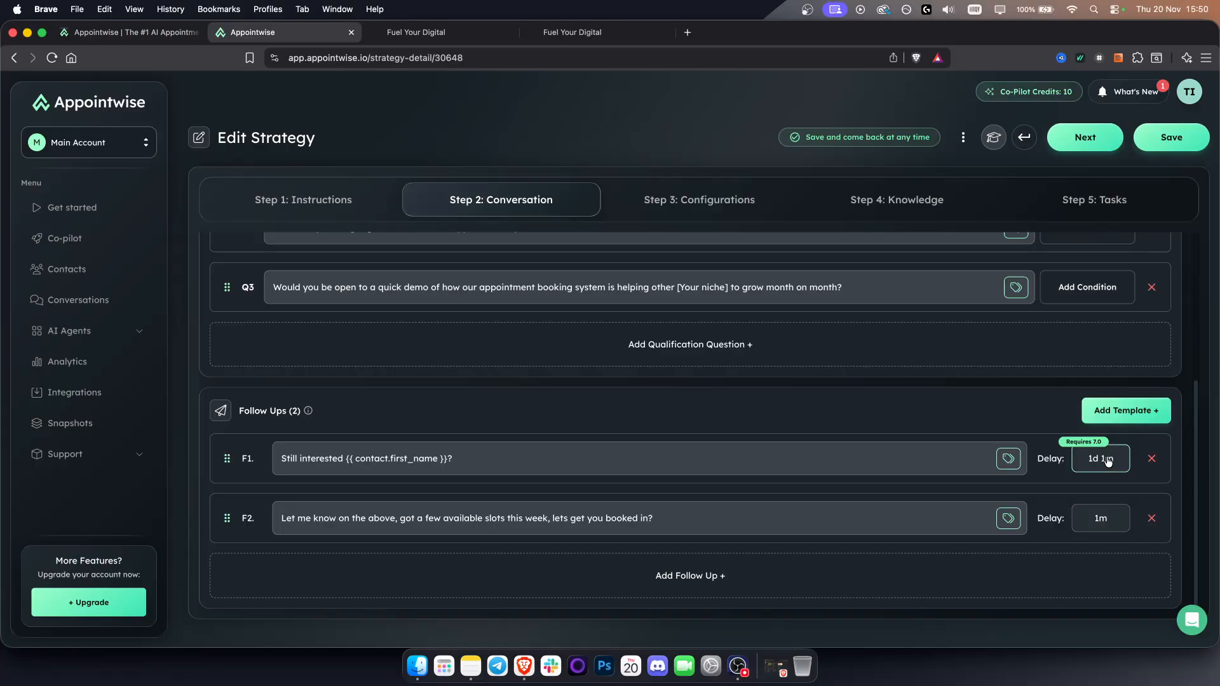
pyautogui.click(1100, 459)
pyautogui.click(668, 328)
pyautogui.write('0')
pyautogui.click(694, 448)
# - Set the days value of the second follow-up's delay to 5 and save it
pyautogui.click(1104, 528)
pyautogui.click(502, 326)
pyautogui.write('5')
pyautogui.click(693, 449)
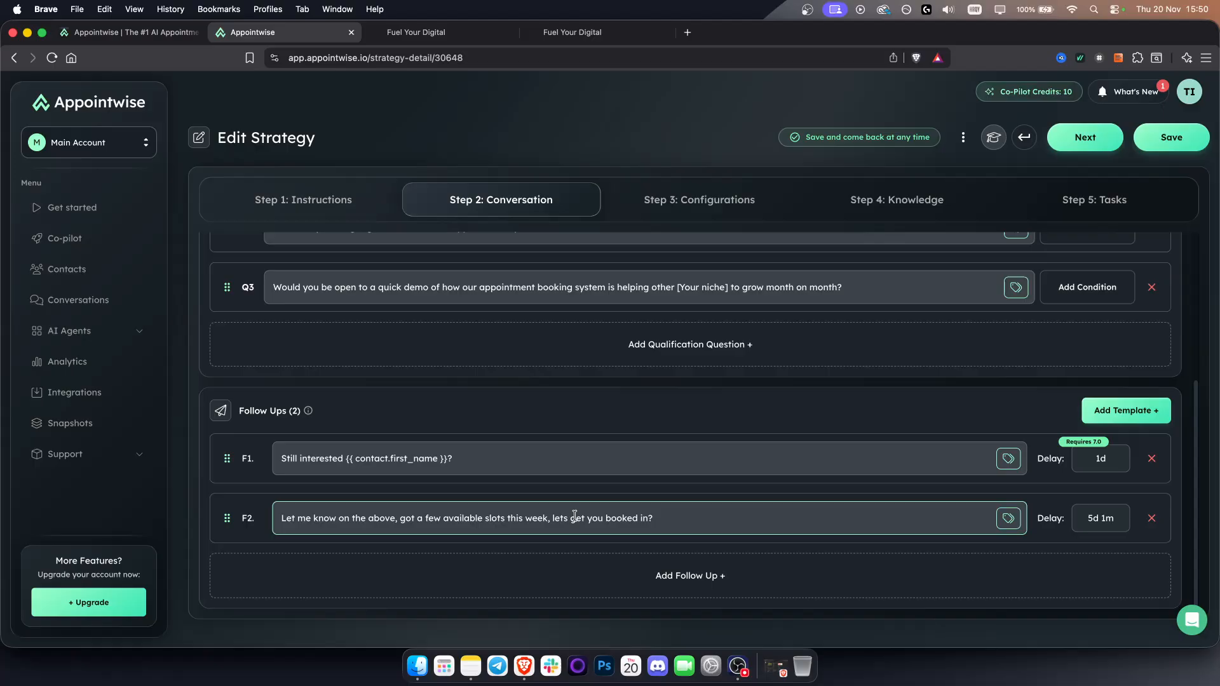
# - In the strategy's Configurations, set the AI agent's end goal to Book into calendar and choose the Test calendar
pyautogui.scroll(5, 686, 512)
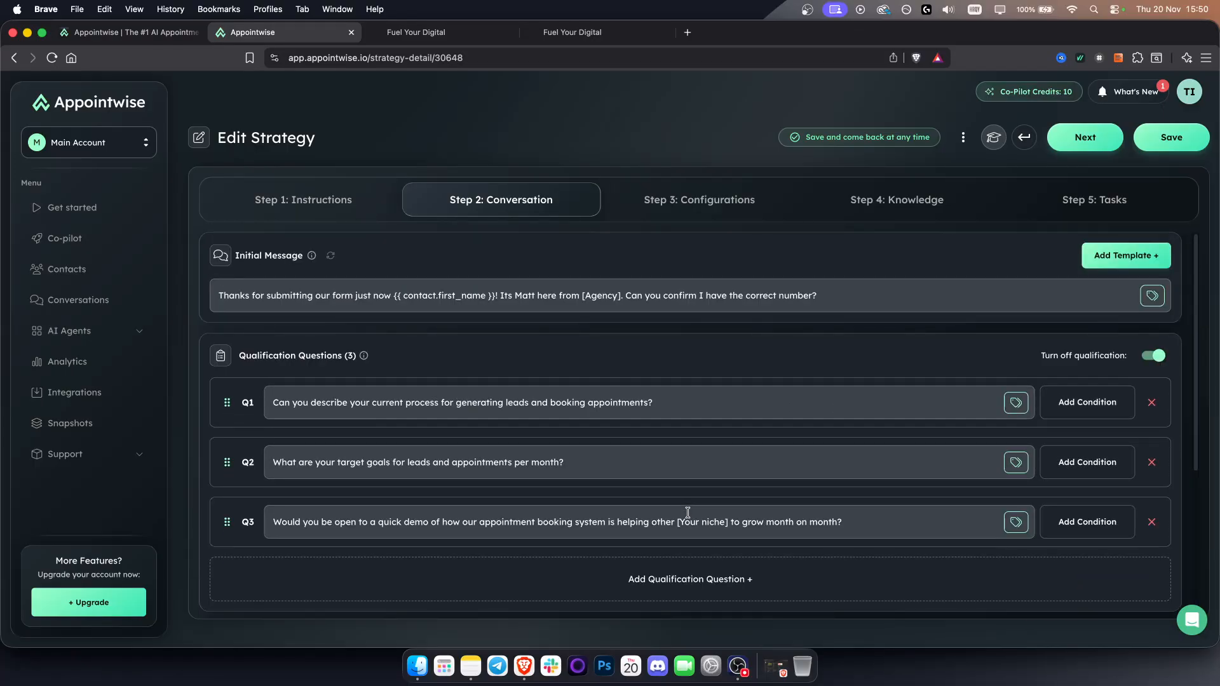
pyautogui.click(712, 202)
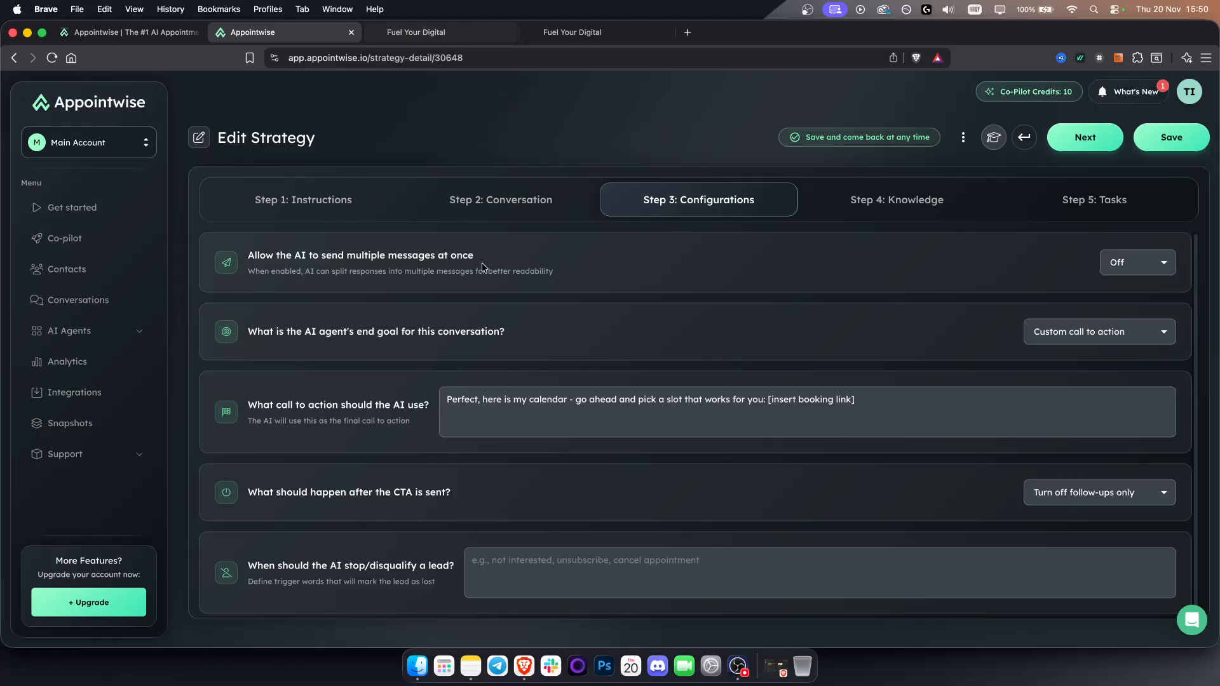
pyautogui.click(1083, 333)
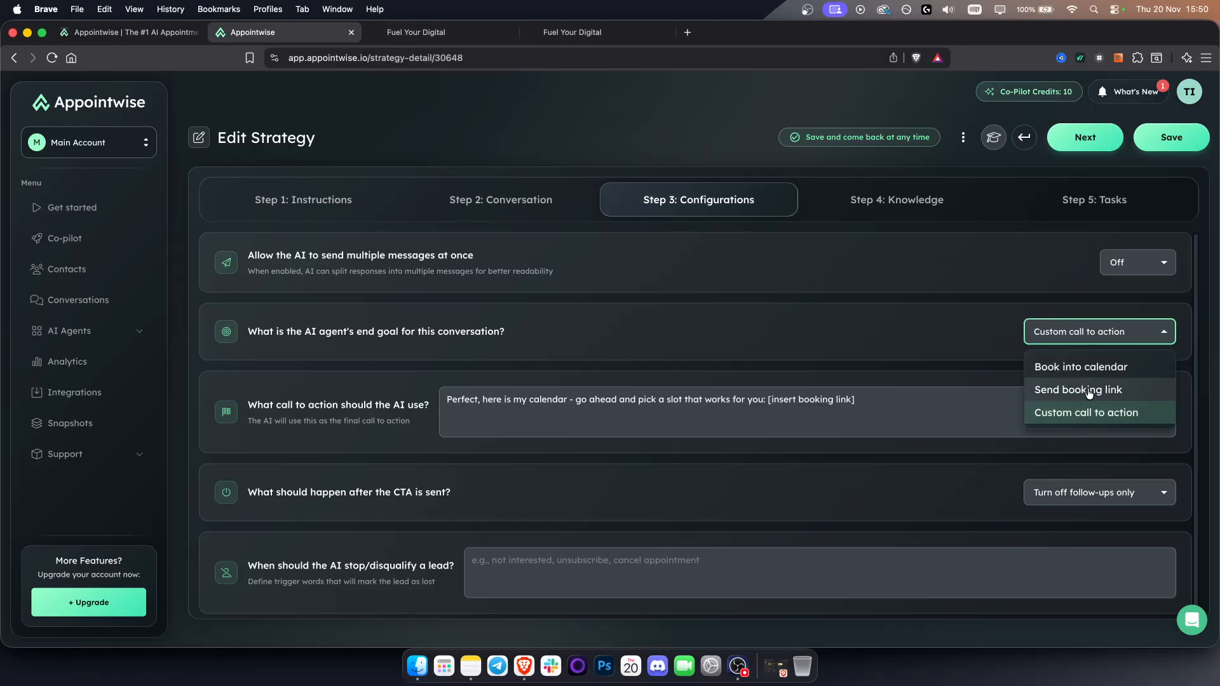
pyautogui.click(1090, 368)
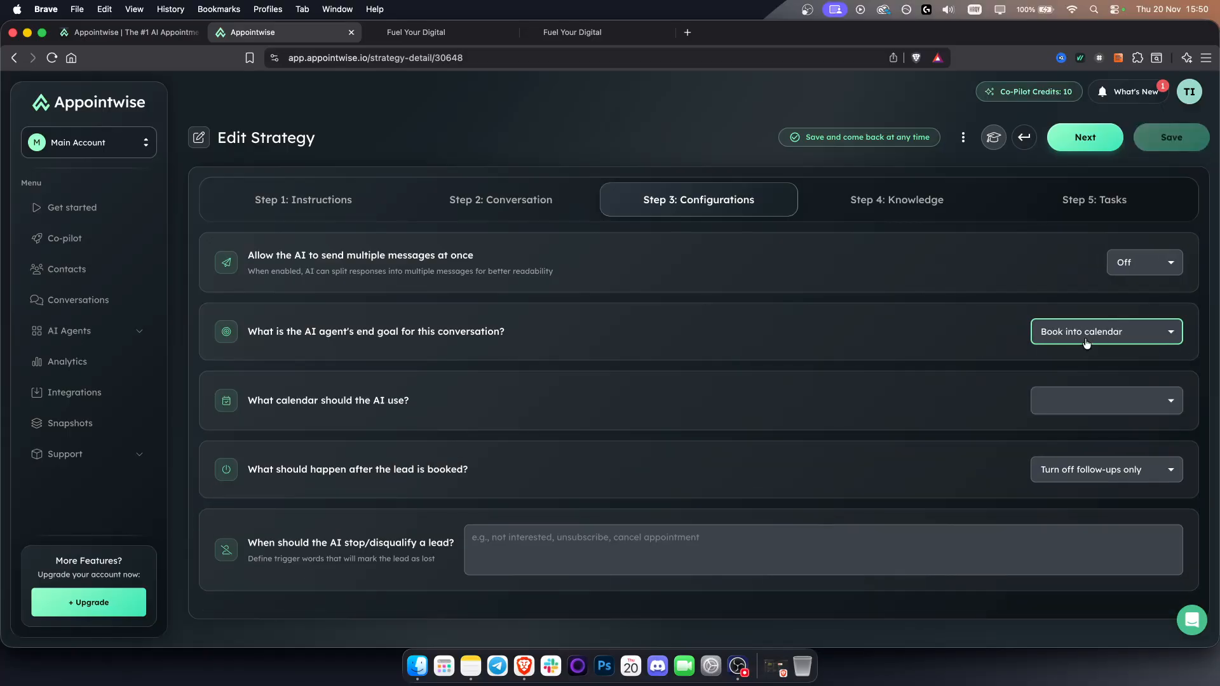
pyautogui.click(1075, 408)
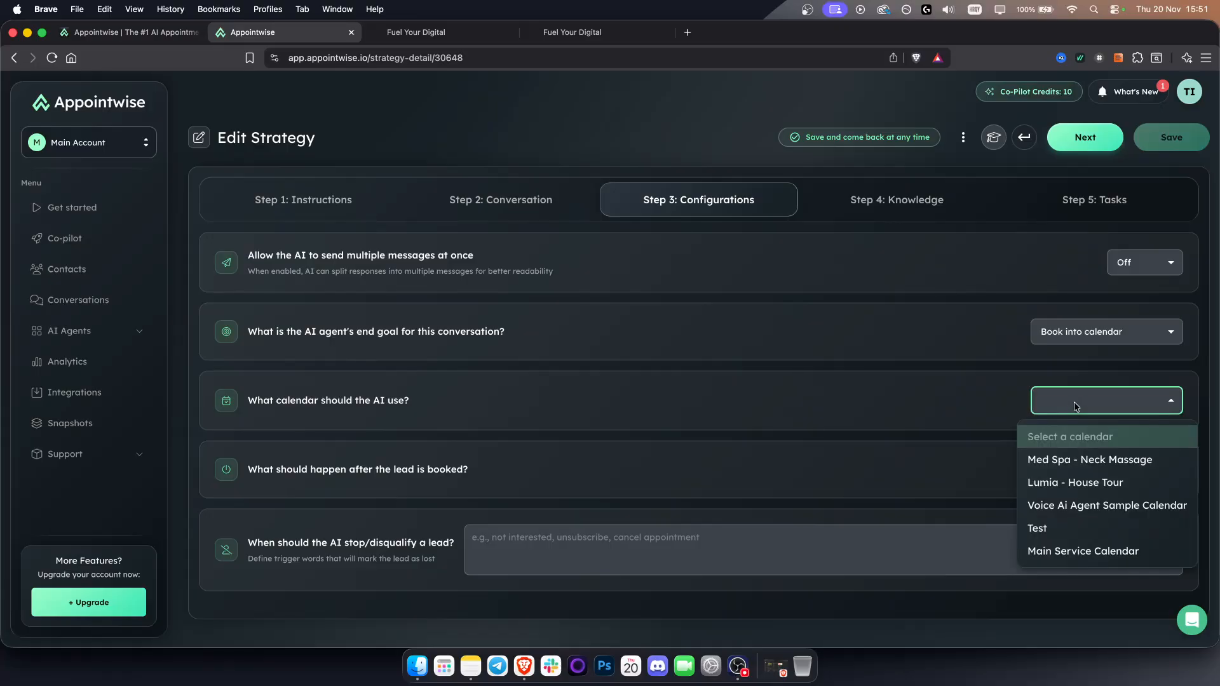
pyautogui.click(1055, 527)
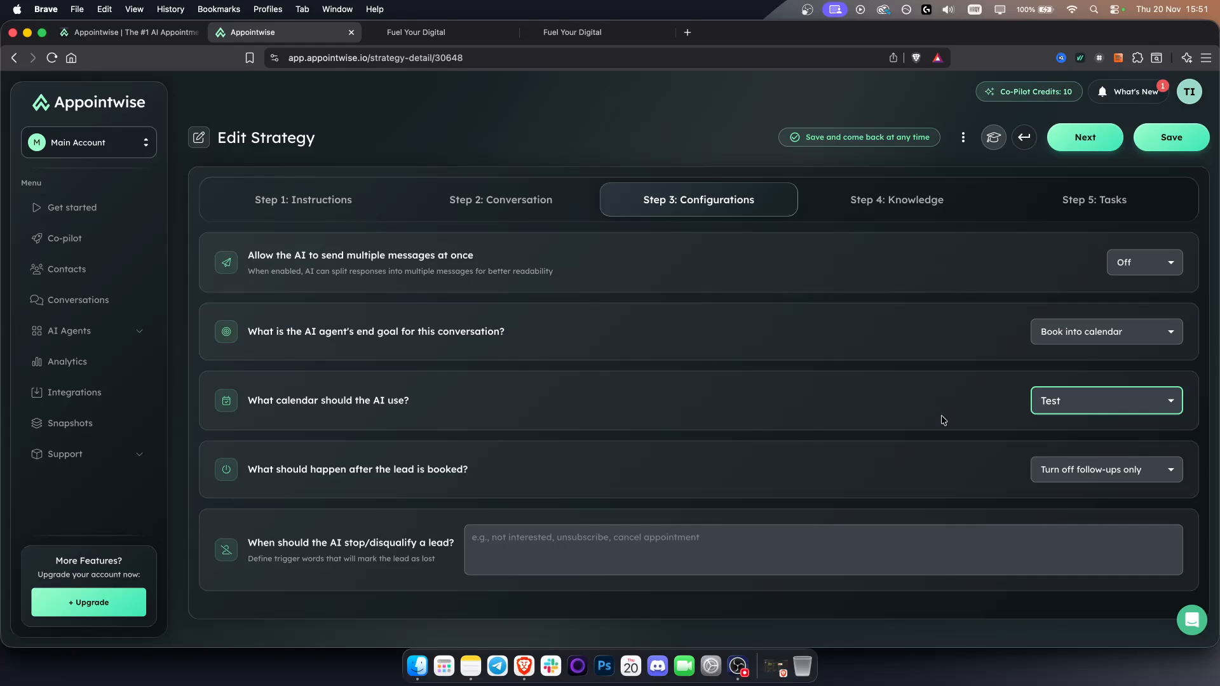
# - Switch to GoHighLevel's calendar settings and examine all the calendar types offered for a new calendar
pyautogui.click(400, 35)
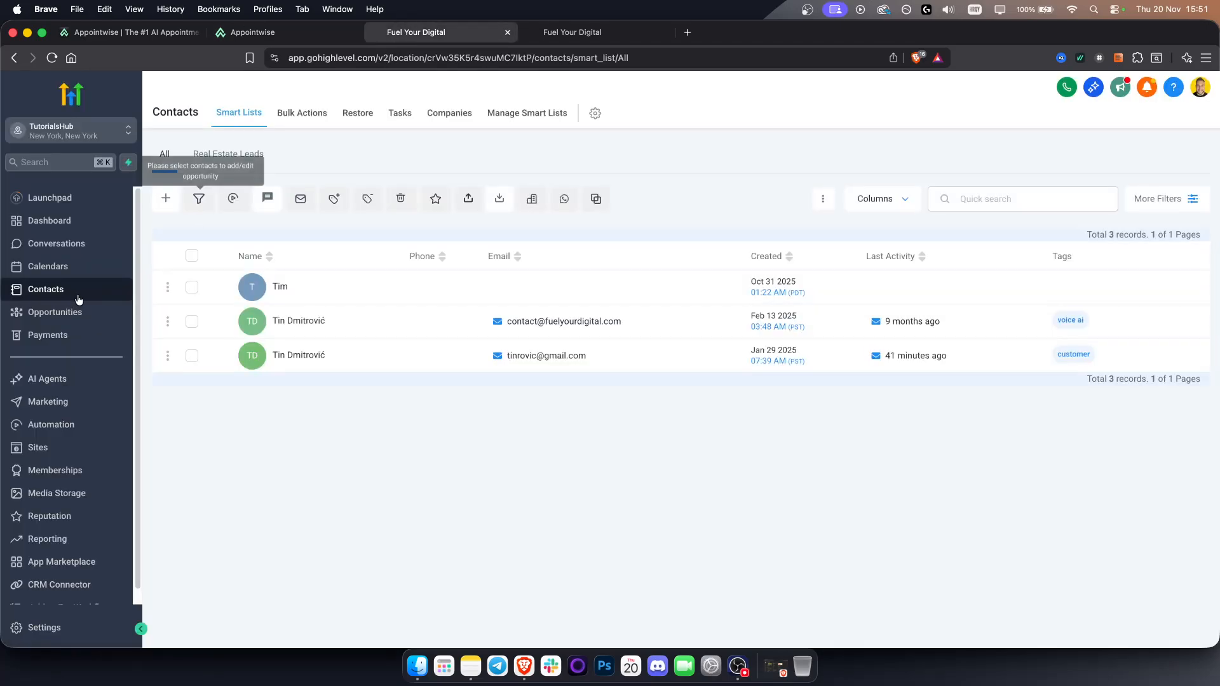
pyautogui.click(63, 269)
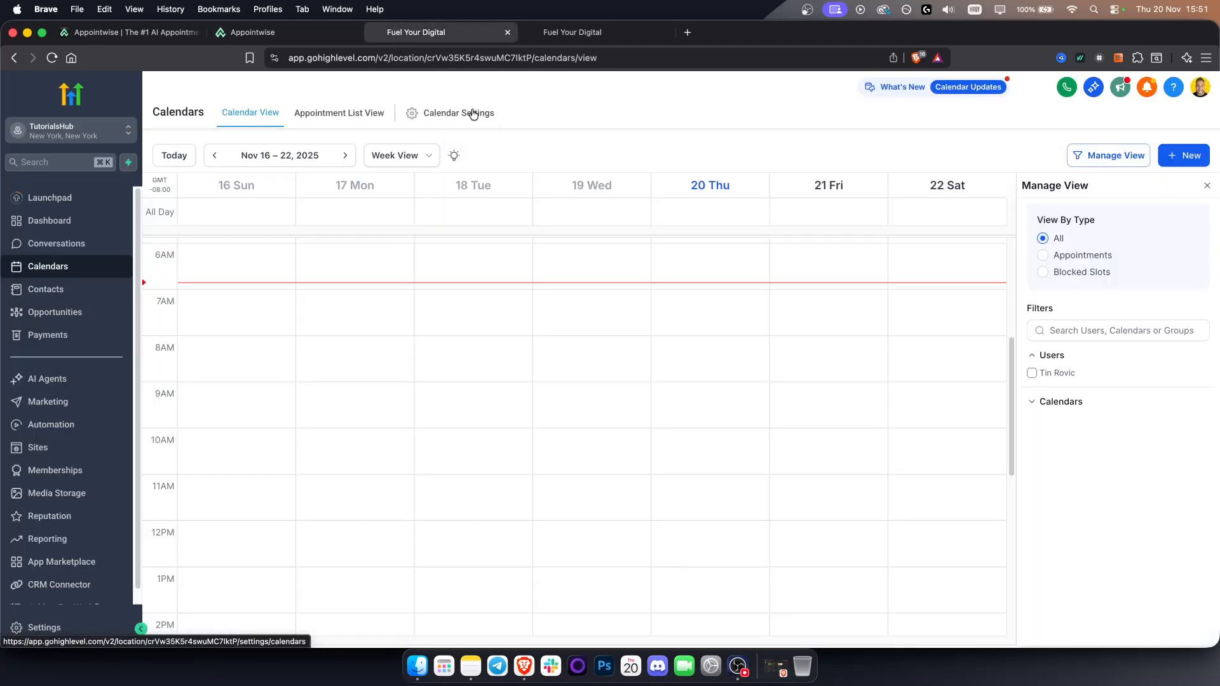
pyautogui.click(473, 113)
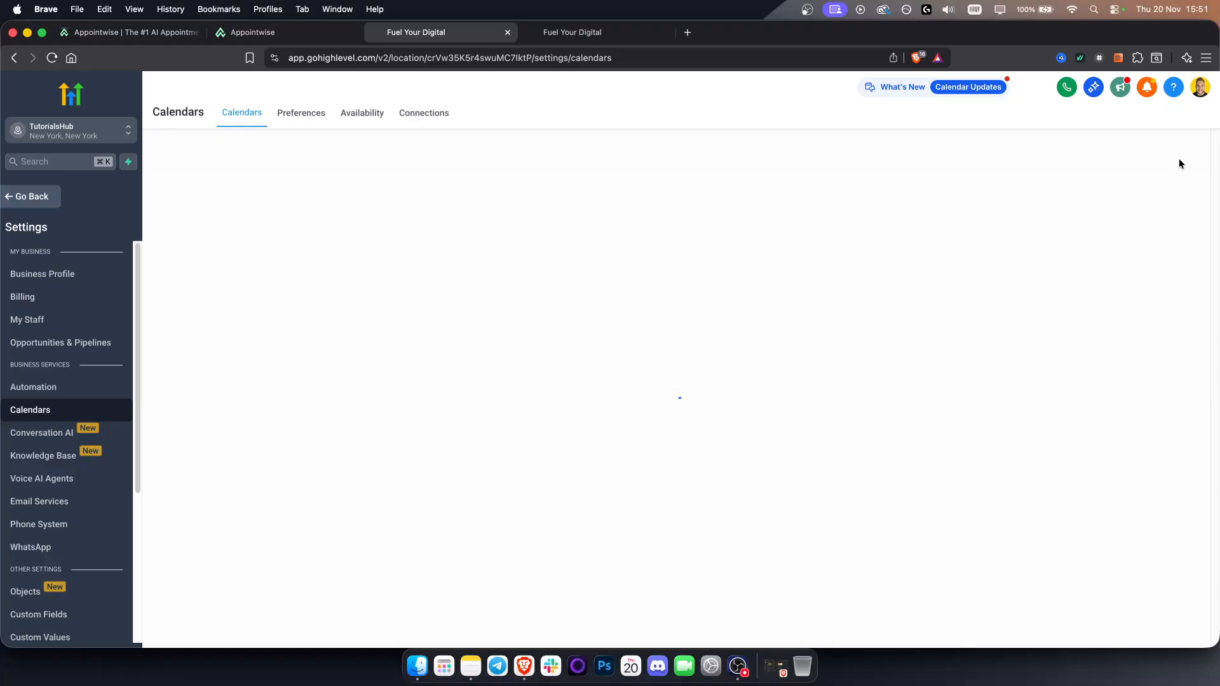
pyautogui.click(1123, 210)
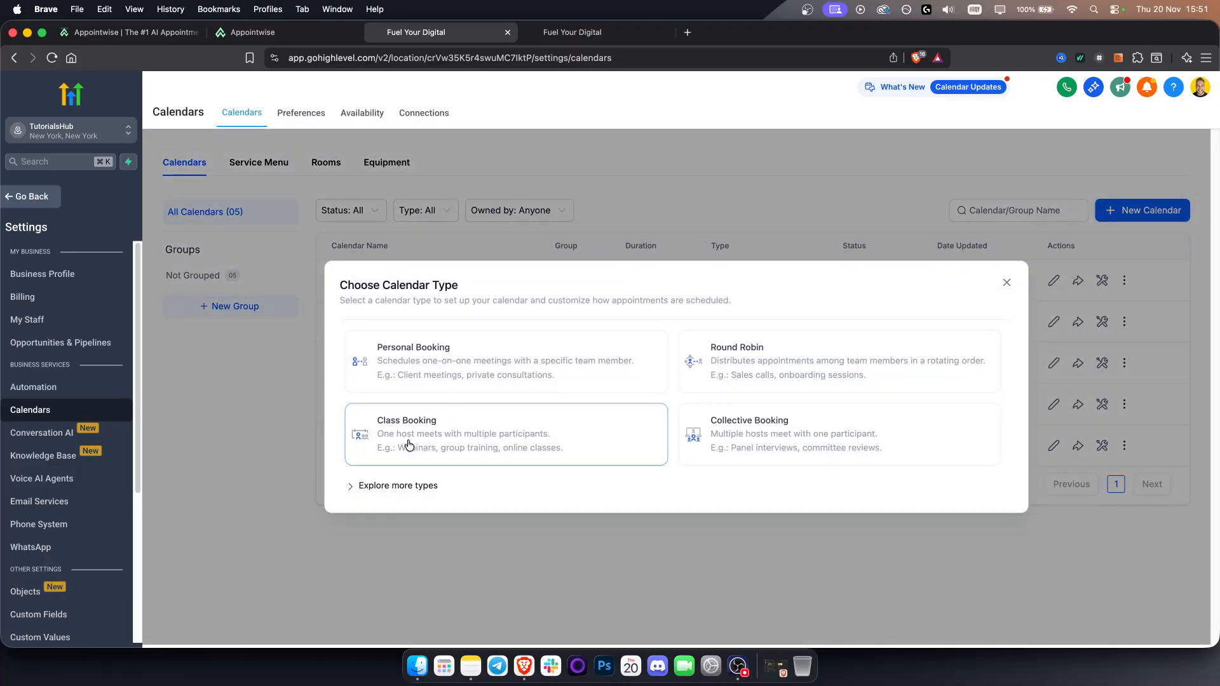
pyautogui.click(394, 488)
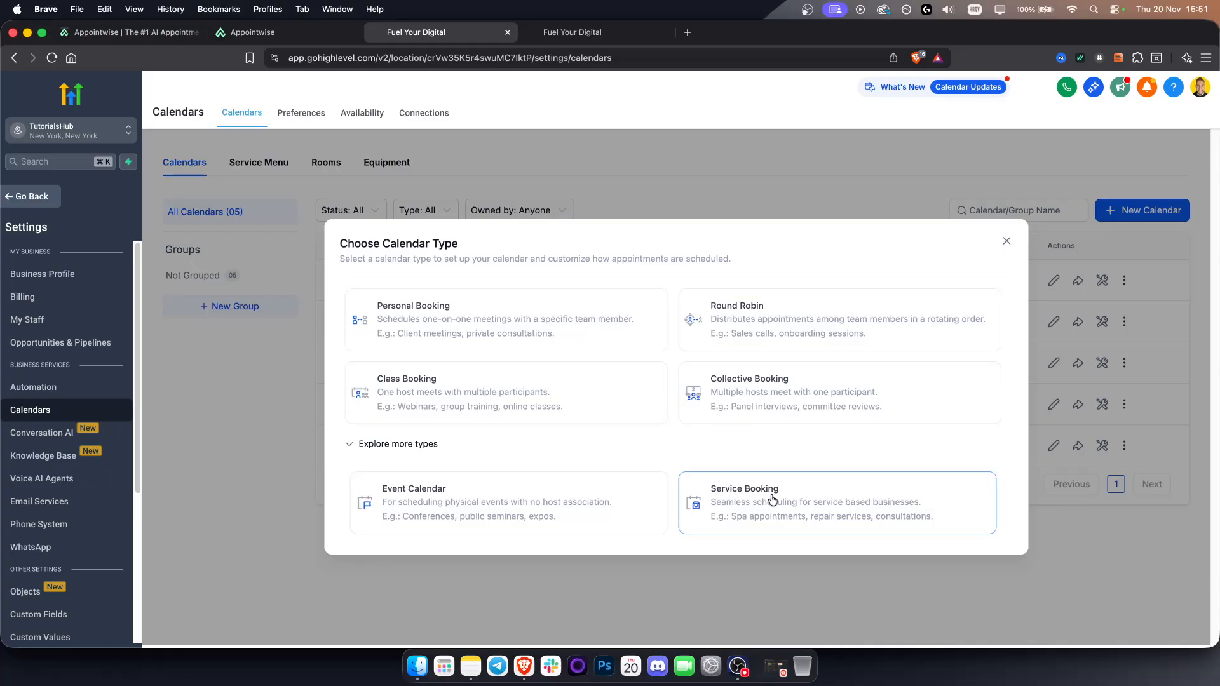
# - Back in Appointwise, try the Send booking link end goal, check its message's link placeholder, and restore Book into calendar
pyautogui.click(252, 35)
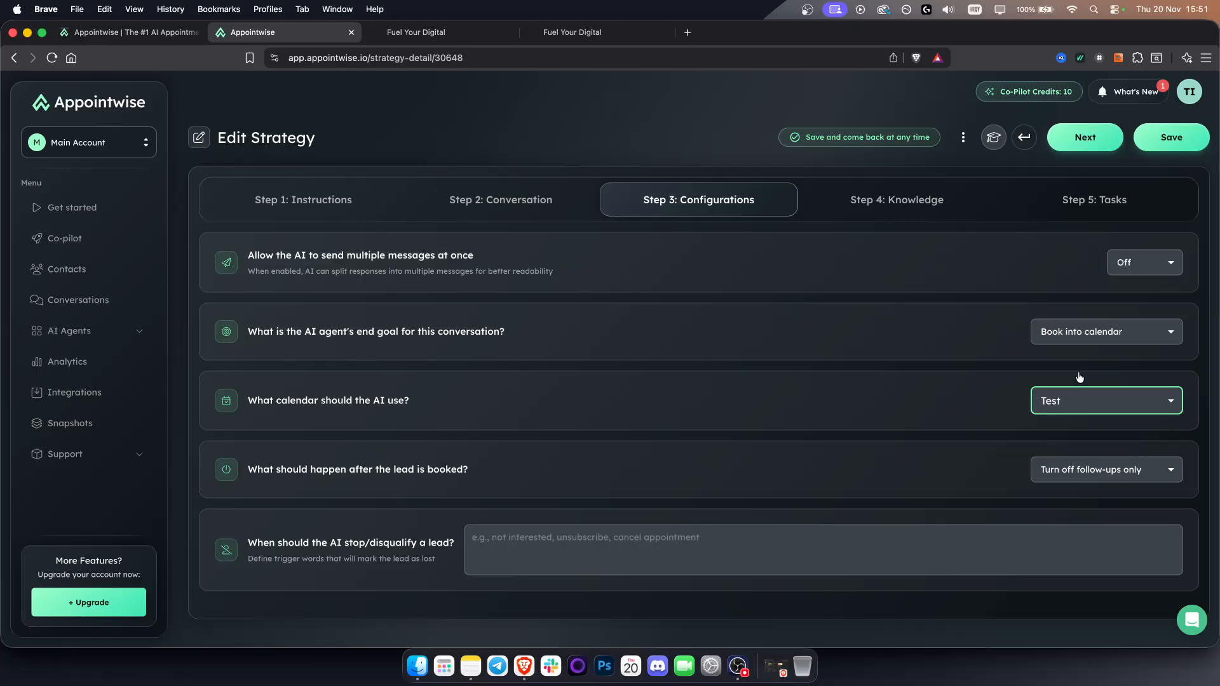
pyautogui.click(1097, 329)
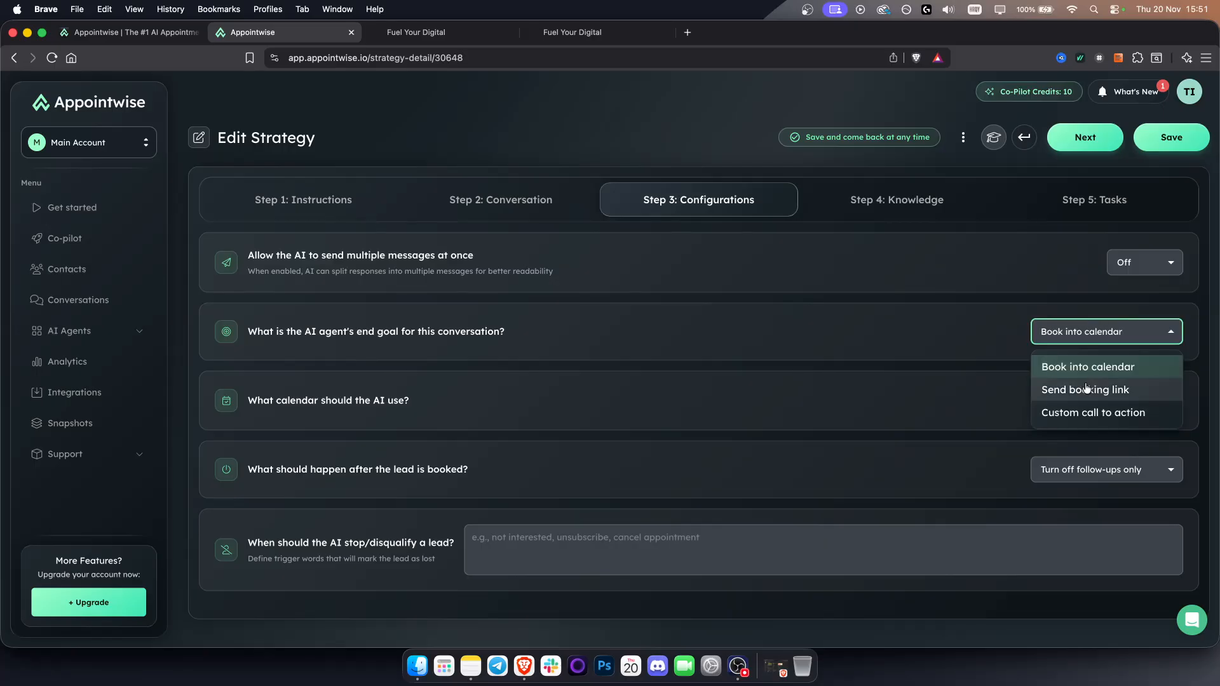
pyautogui.click(1086, 388)
pyautogui.moveTo(778, 399); pyautogui.dragTo(958, 399)
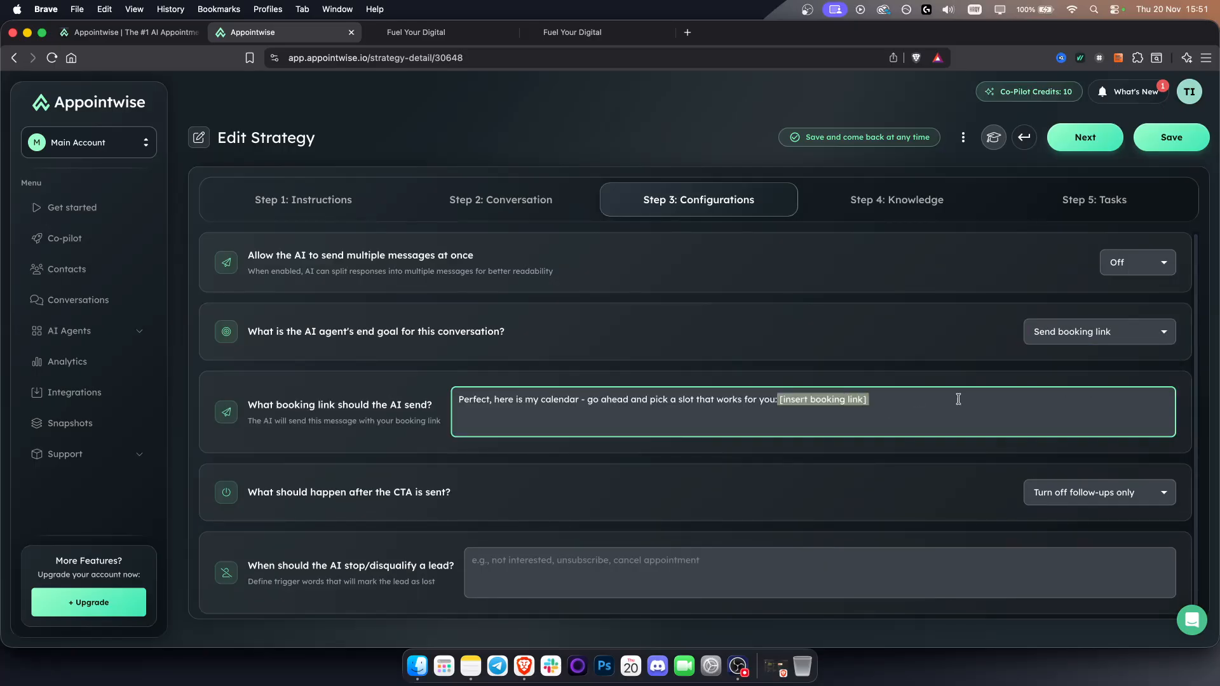
pyautogui.click(957, 399)
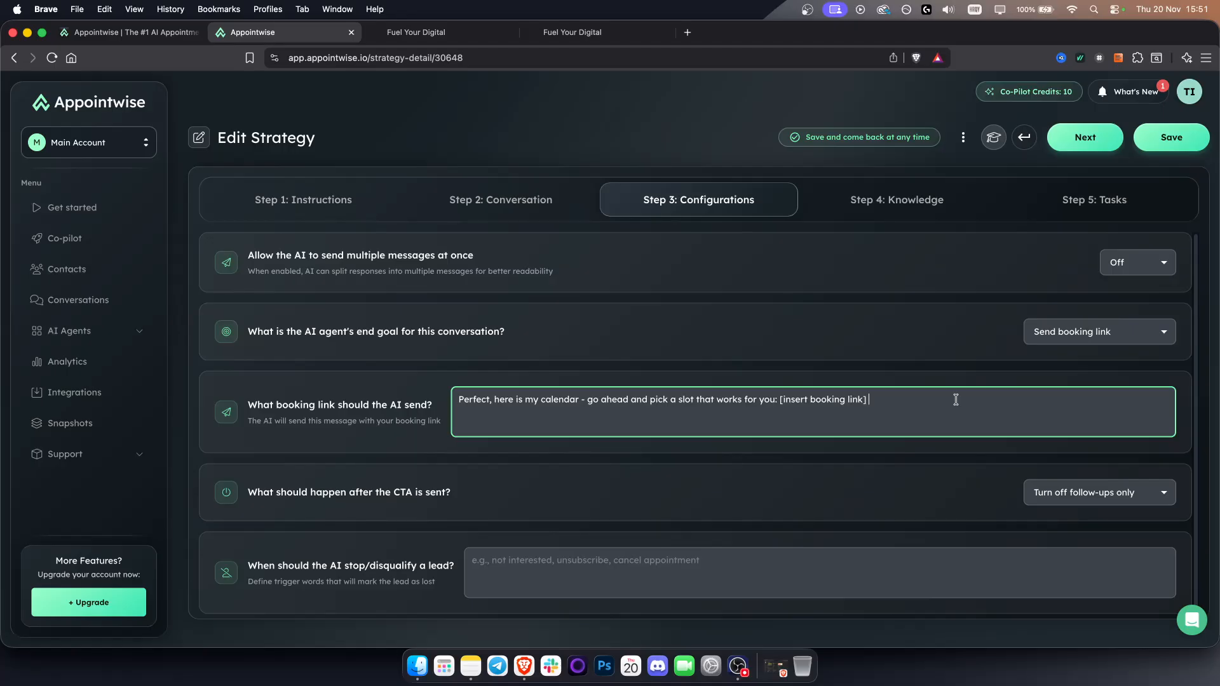
pyautogui.click(1100, 339)
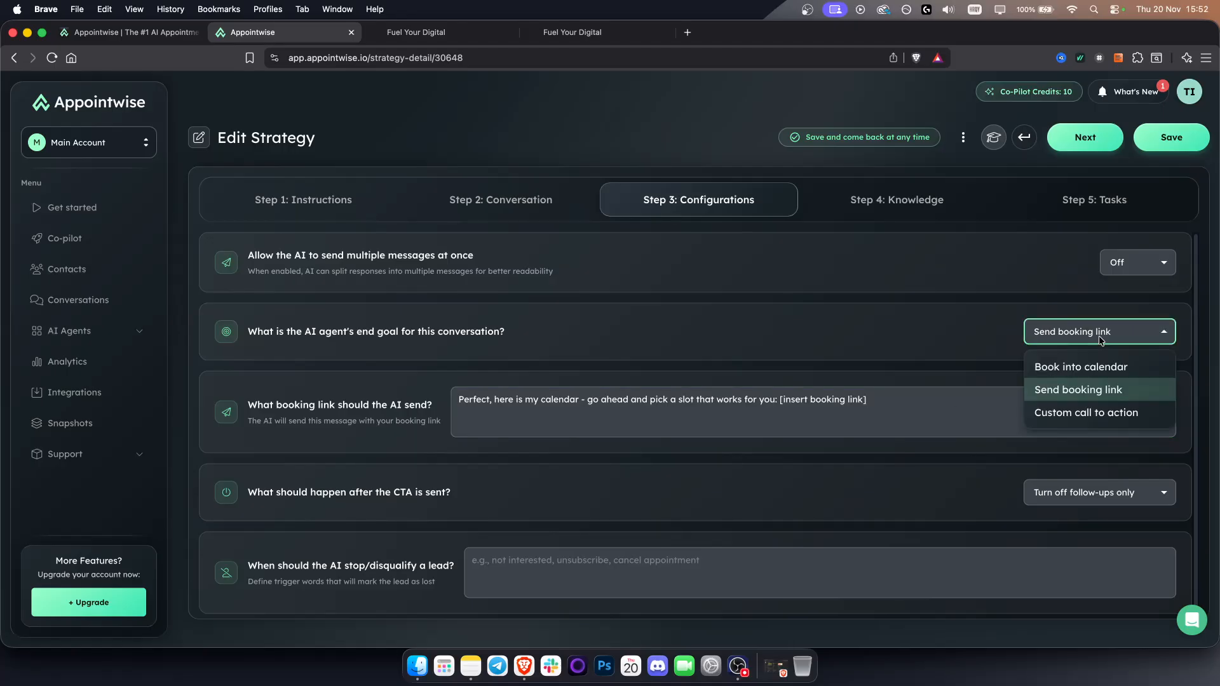
pyautogui.click(1096, 367)
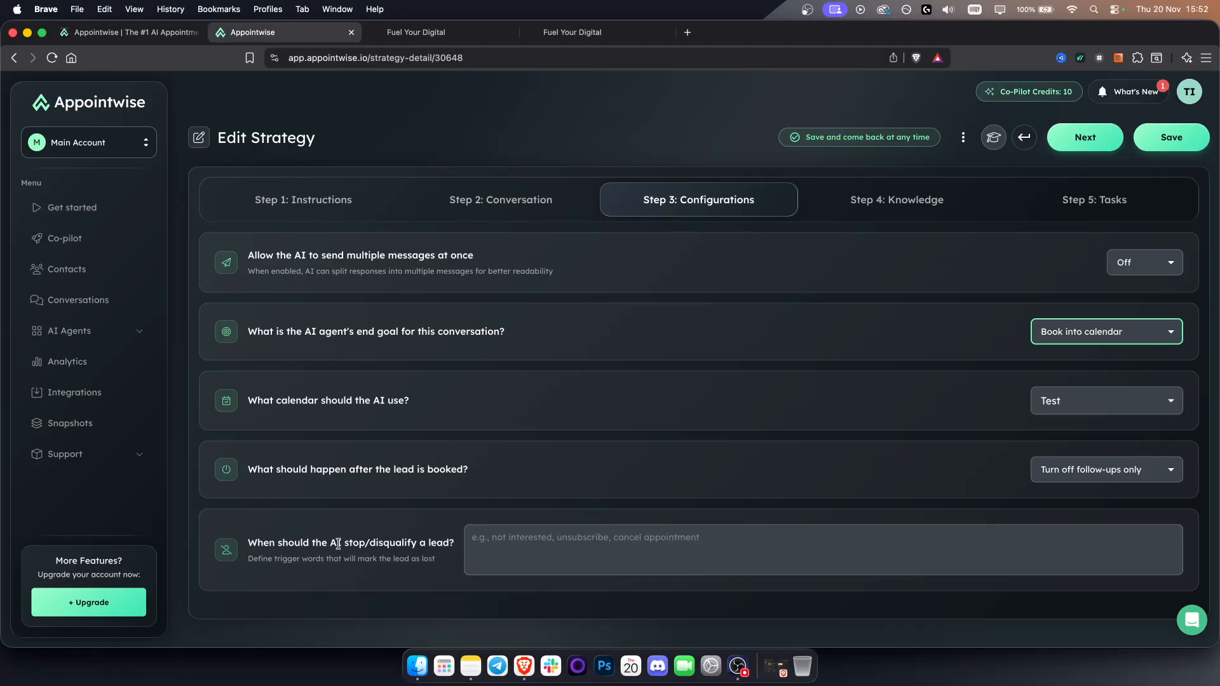
# - Enter "When not intrested." as the condition for disqualifying a lead, then save the strategy and continue editing
pyautogui.click(536, 552)
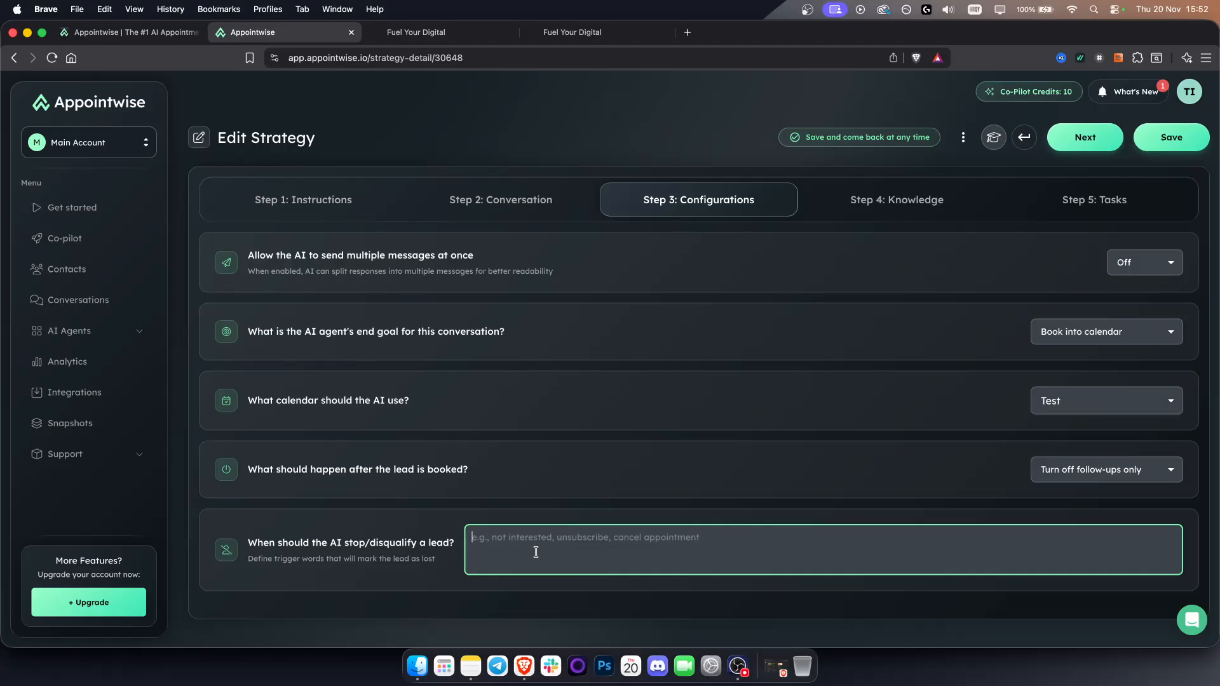
pyautogui.write('When not inter')
pyautogui.write('es')
pyautogui.write('te')
pyautogui.press('BackSpace')
pyautogui.press('BackSpace')
pyautogui.write('rested')
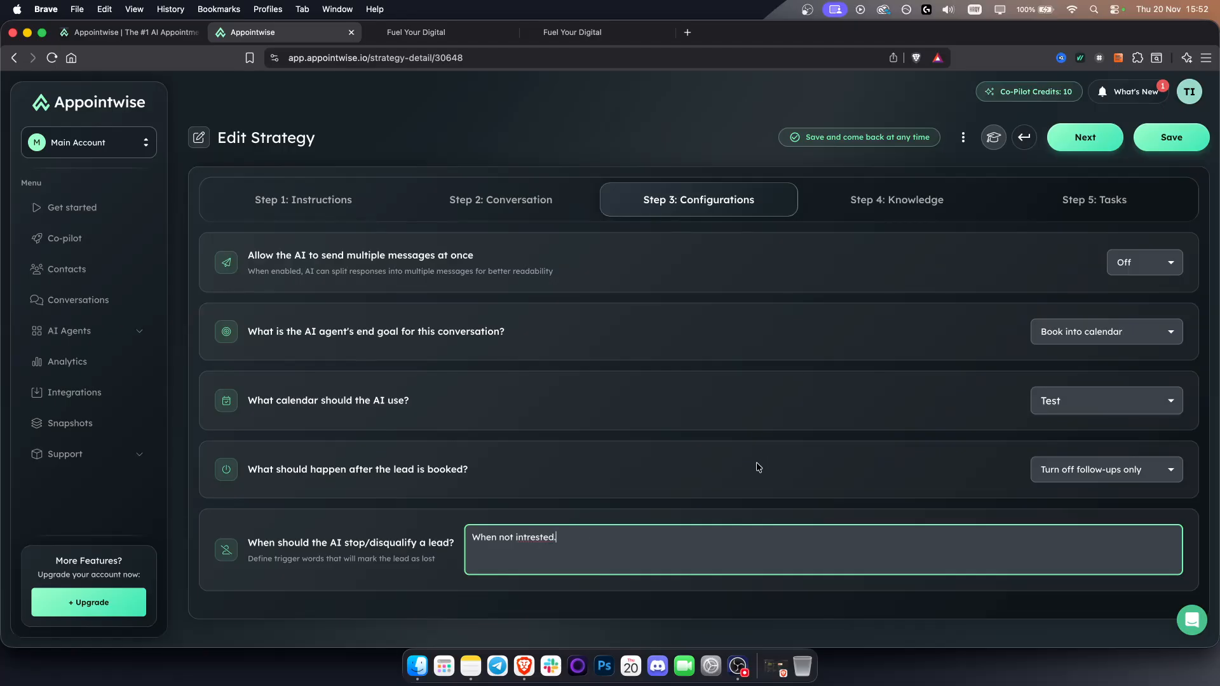
pyautogui.click(1164, 145)
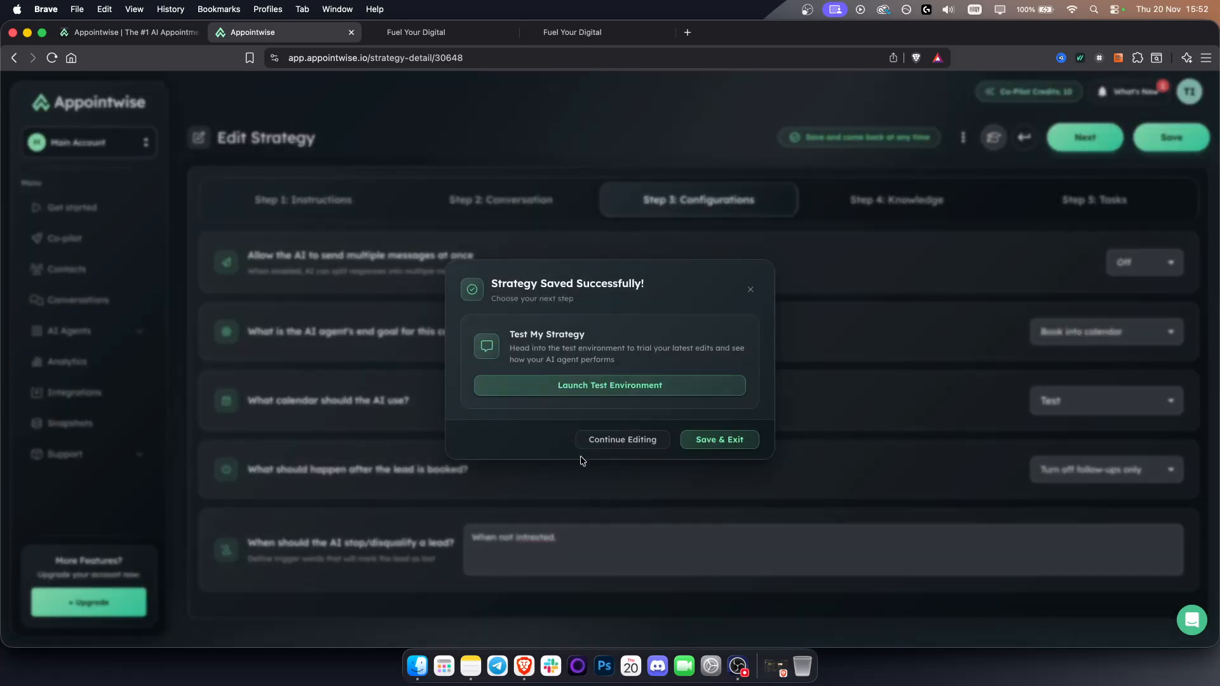
pyautogui.click(607, 445)
# - Examine the strategy's Knowledge step, including the company information and the FAQ question and answer fields
pyautogui.click(894, 211)
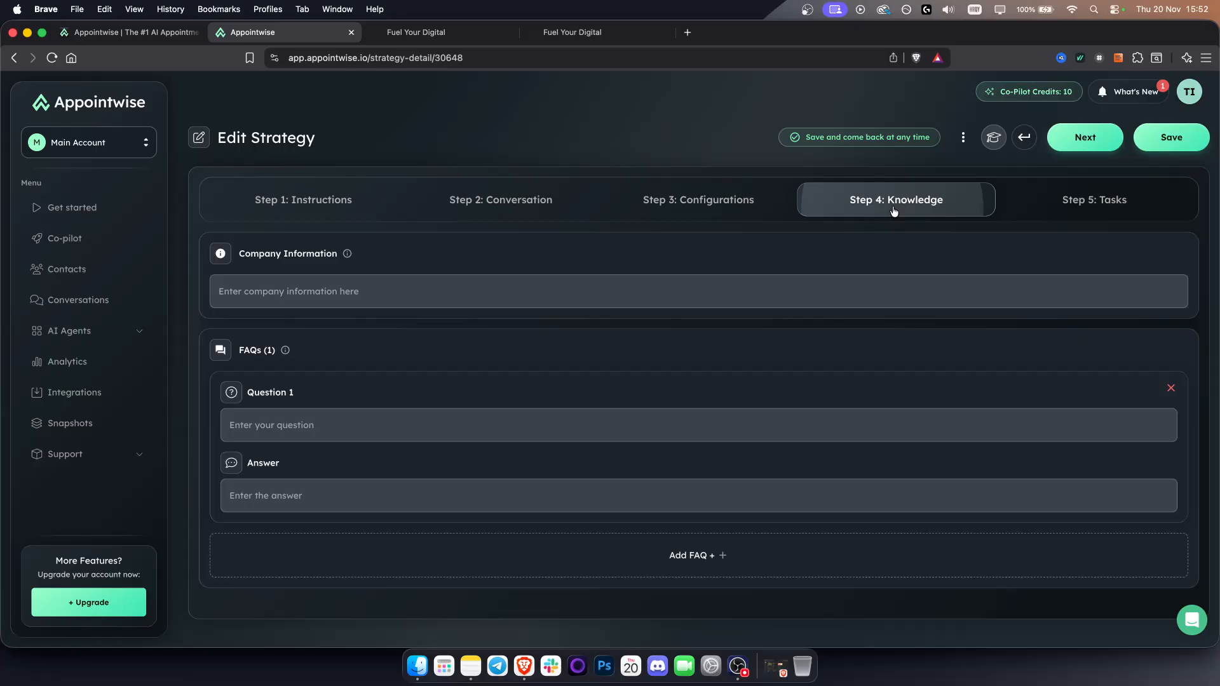
pyautogui.click(353, 283)
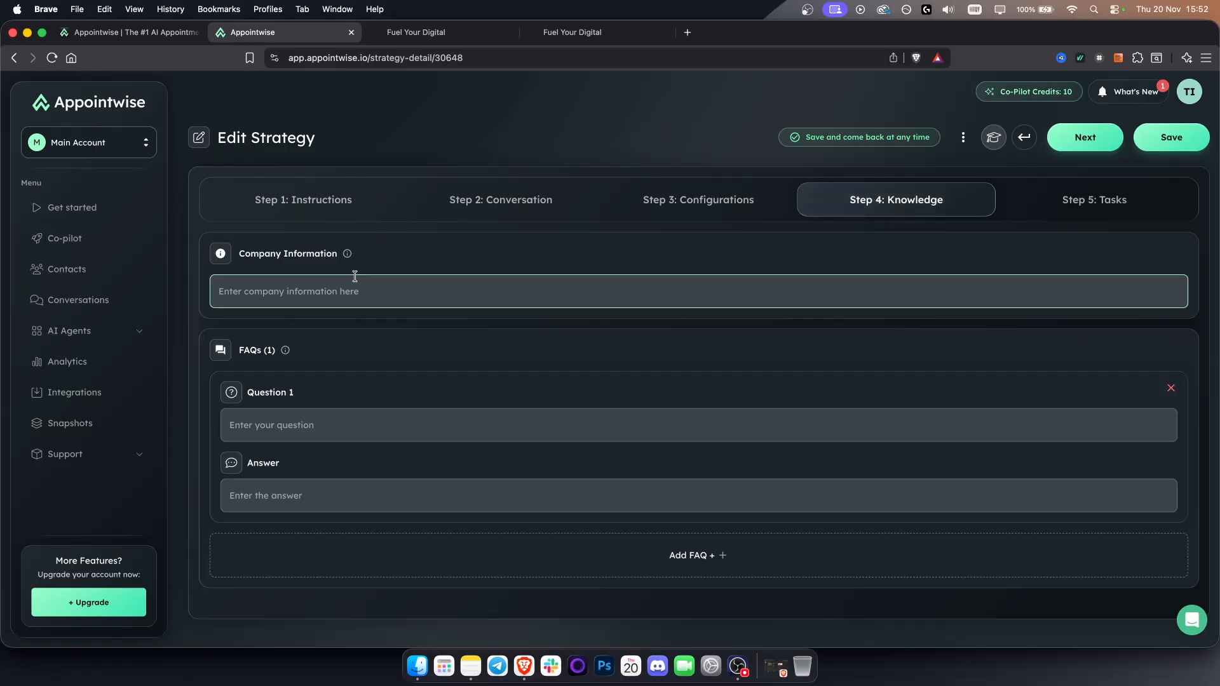
pyautogui.tripleClick(270, 253)
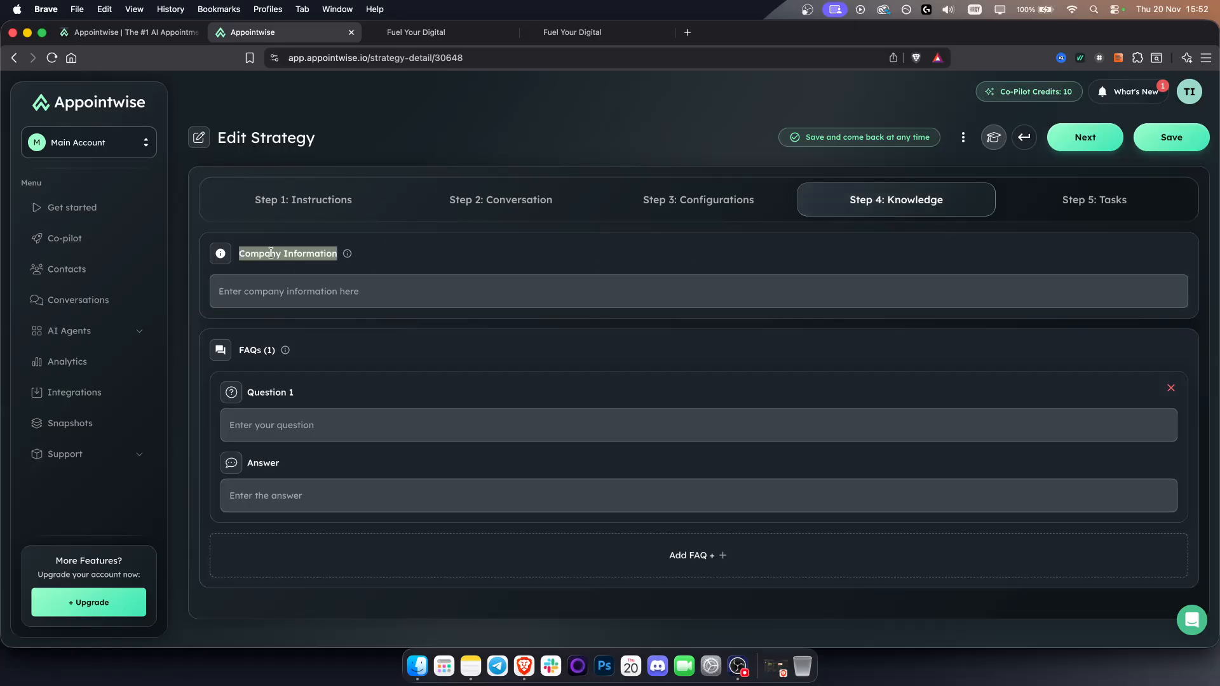
pyautogui.click(300, 295)
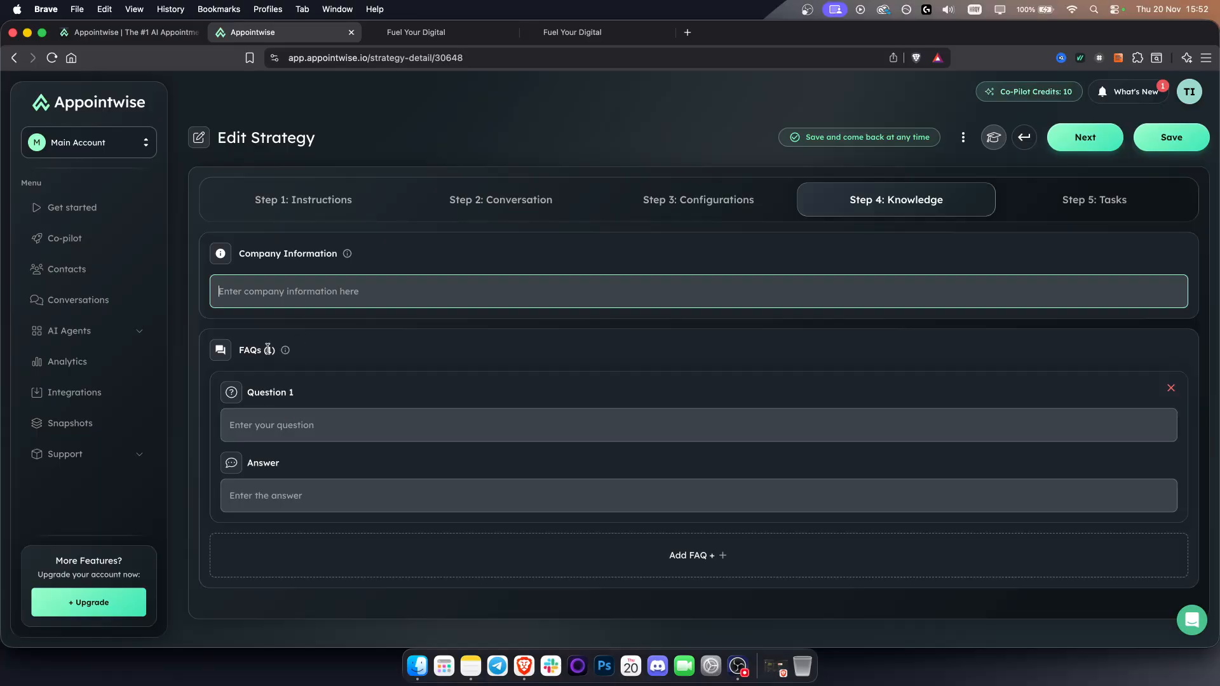
pyautogui.click(304, 426)
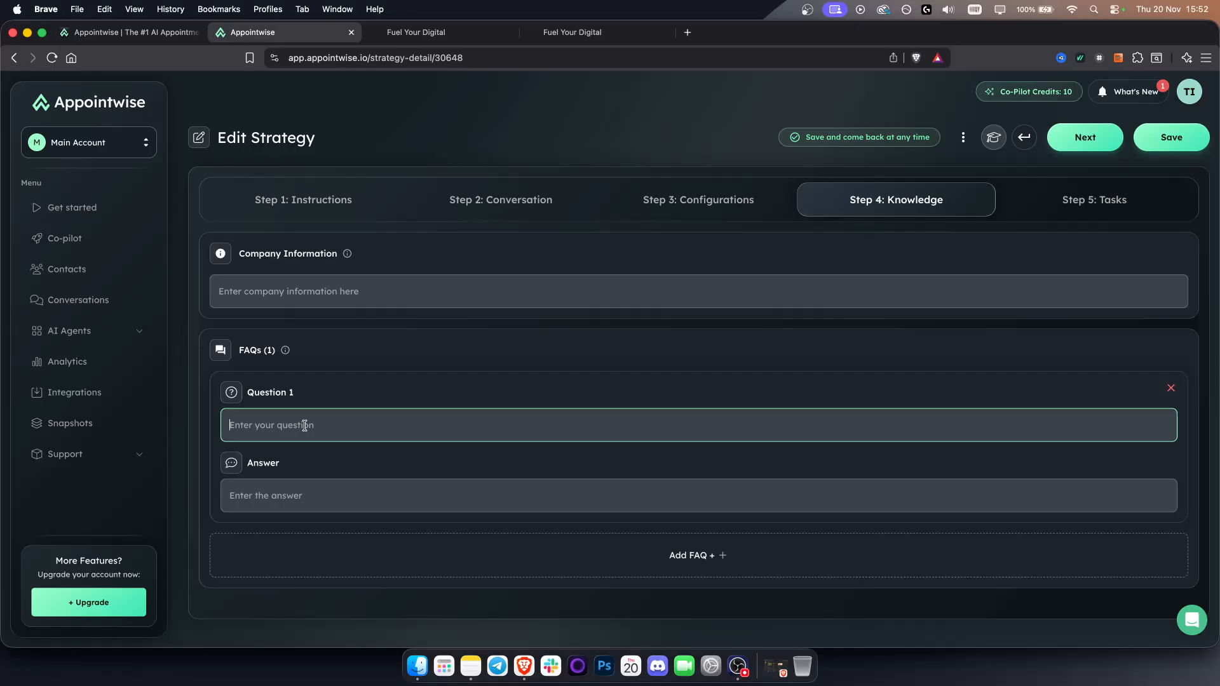
pyautogui.click(268, 495)
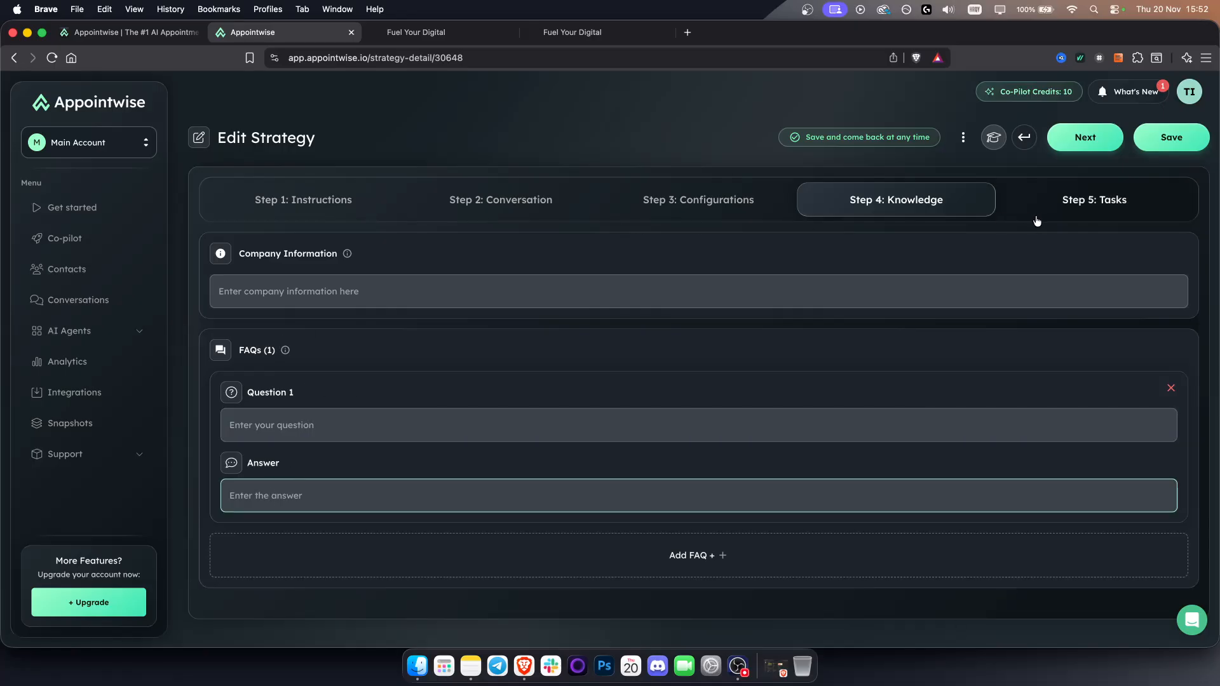
# - Save the strategy and launch its test environment
pyautogui.click(1167, 138)
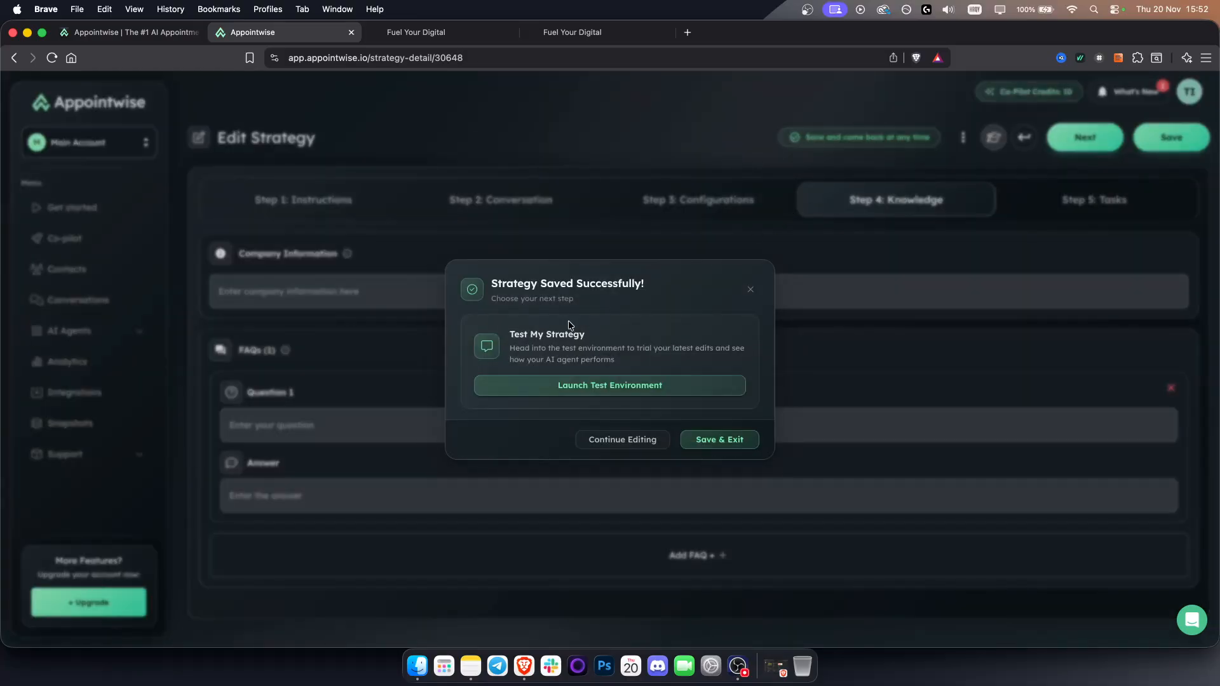
pyautogui.click(646, 394)
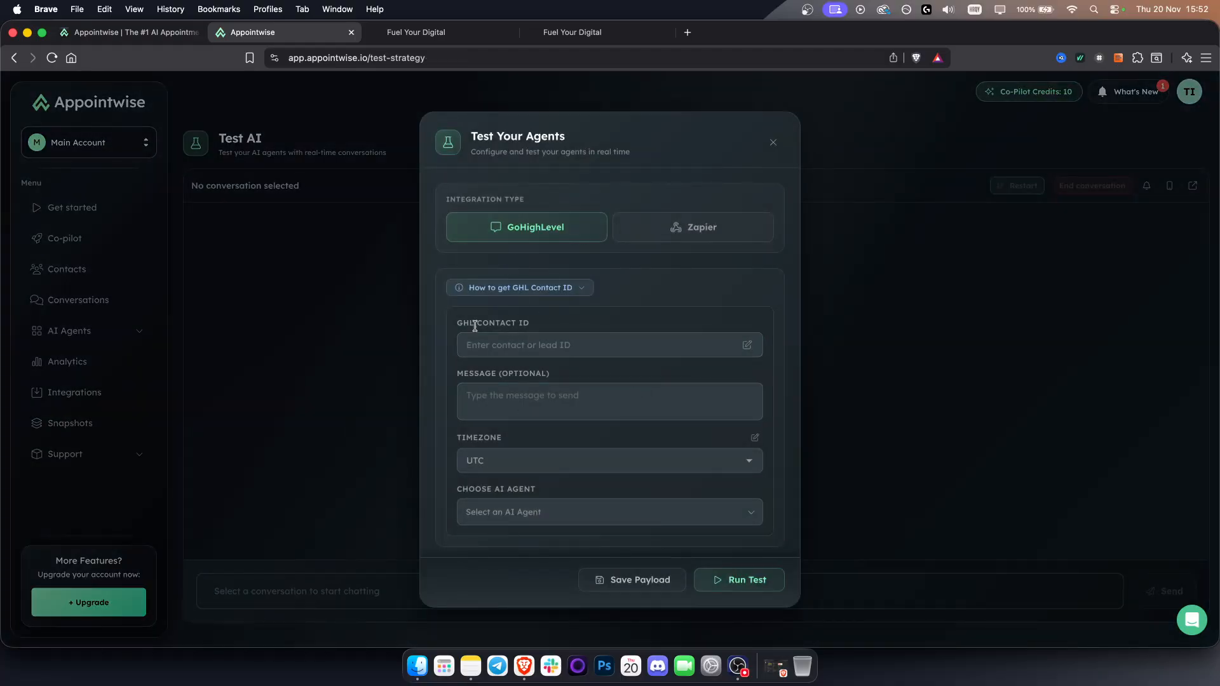
# - Switch to GoHighLevel, open the first contact in the Contacts list and copy the contact ID from its page address
pyautogui.click(416, 29)
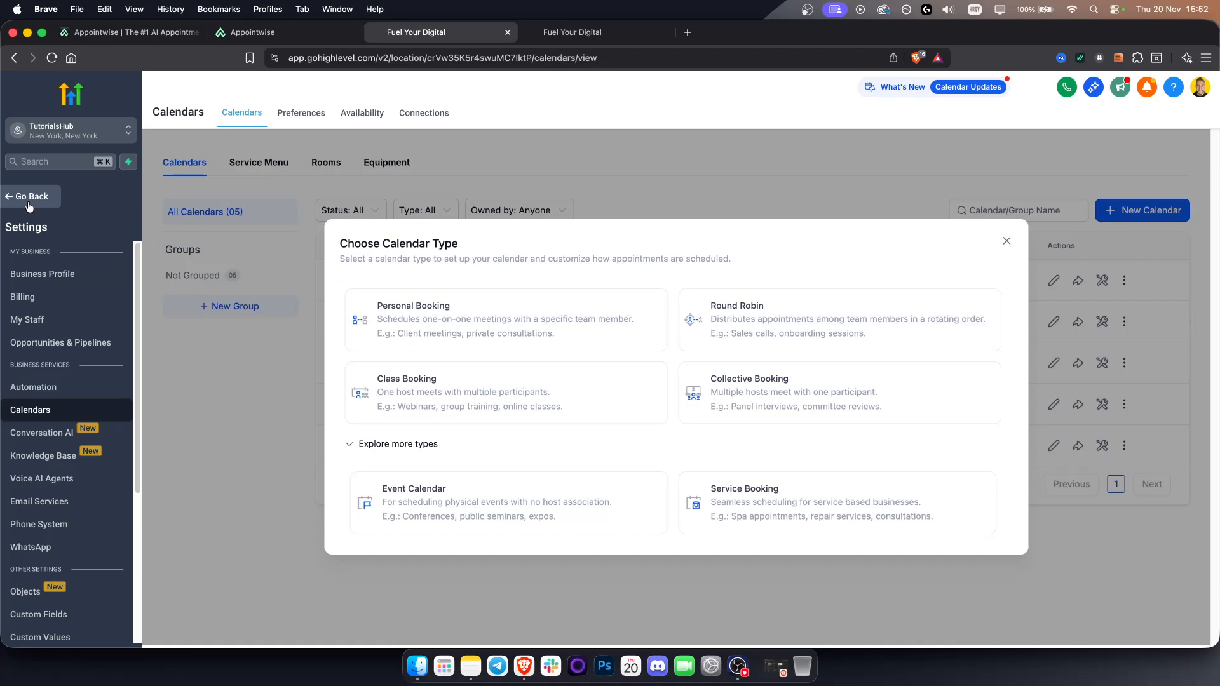
pyautogui.click(29, 197)
pyautogui.click(55, 291)
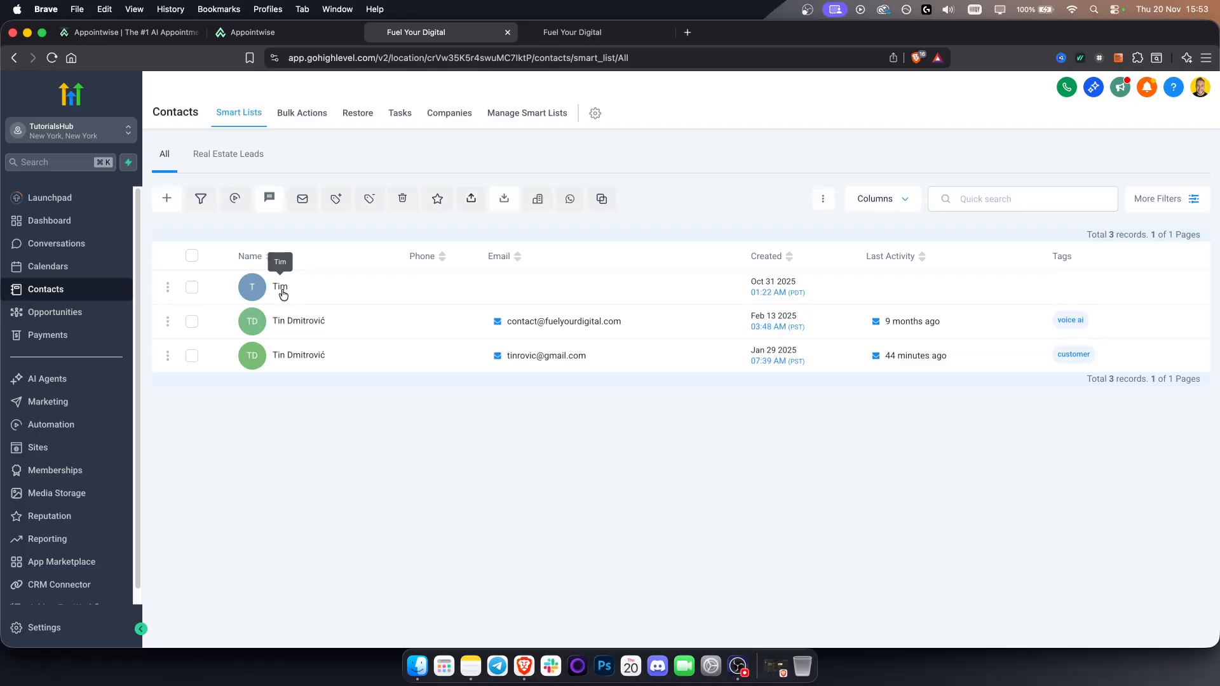
pyautogui.click(280, 288)
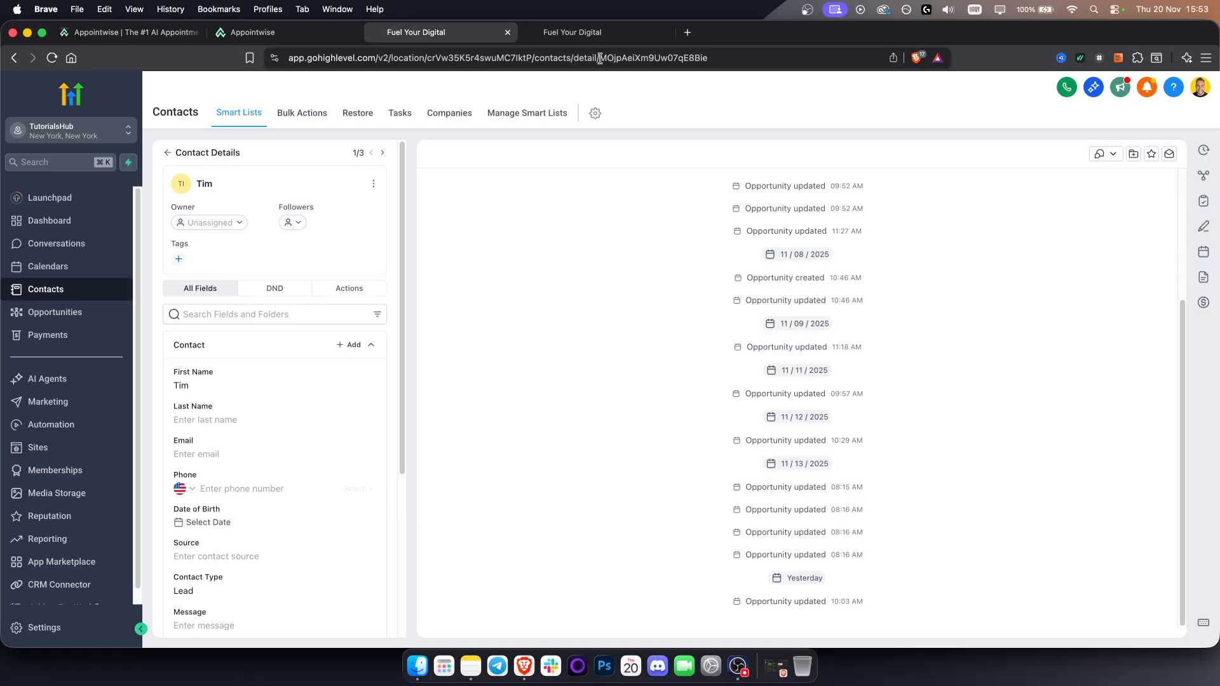
pyautogui.moveTo(598, 57); pyautogui.dragTo(827, 62)
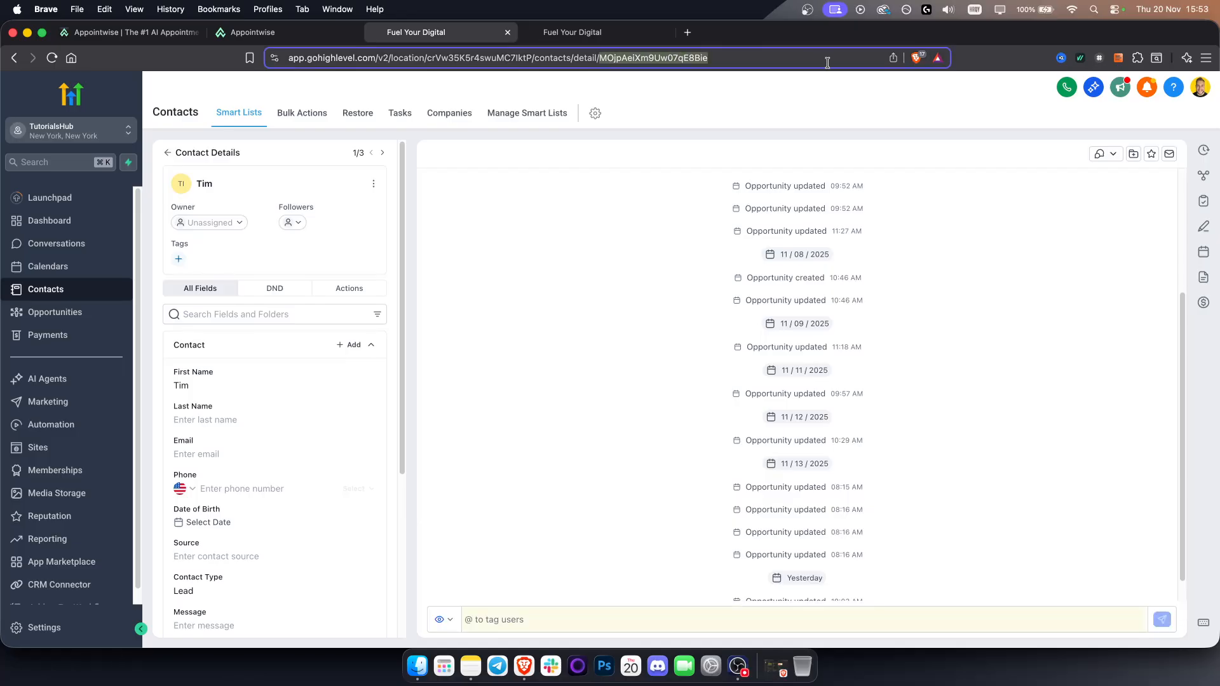
pyautogui.rightClick(693, 57)
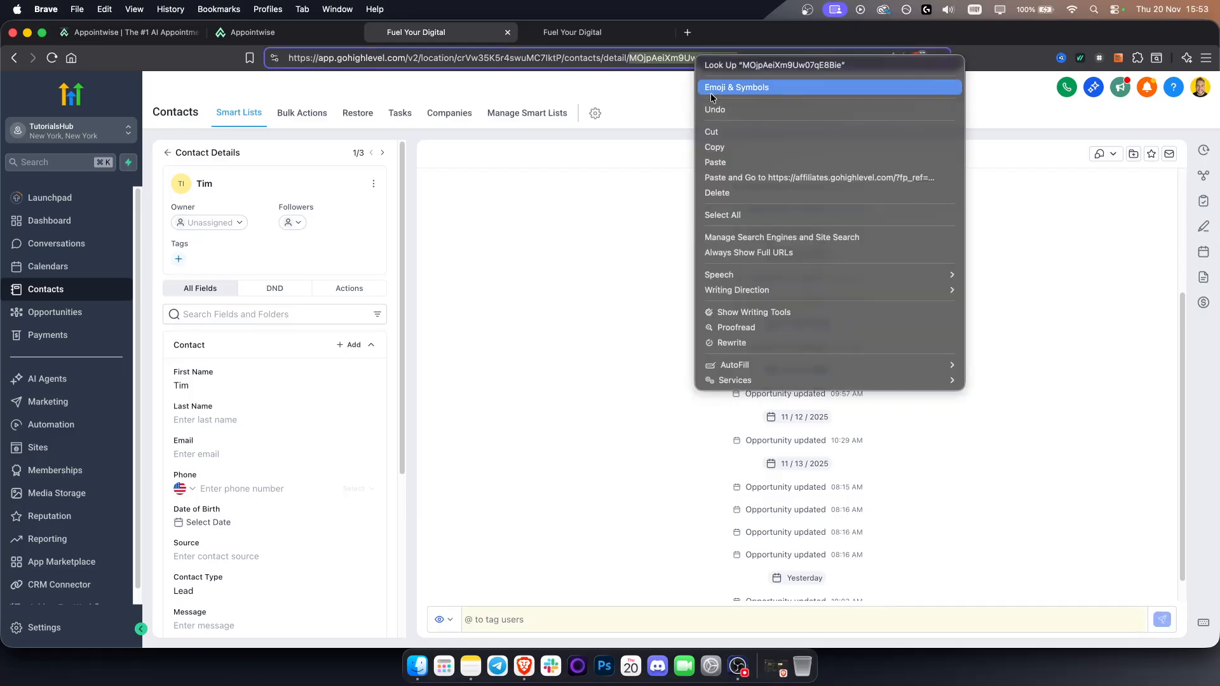
pyautogui.click(718, 147)
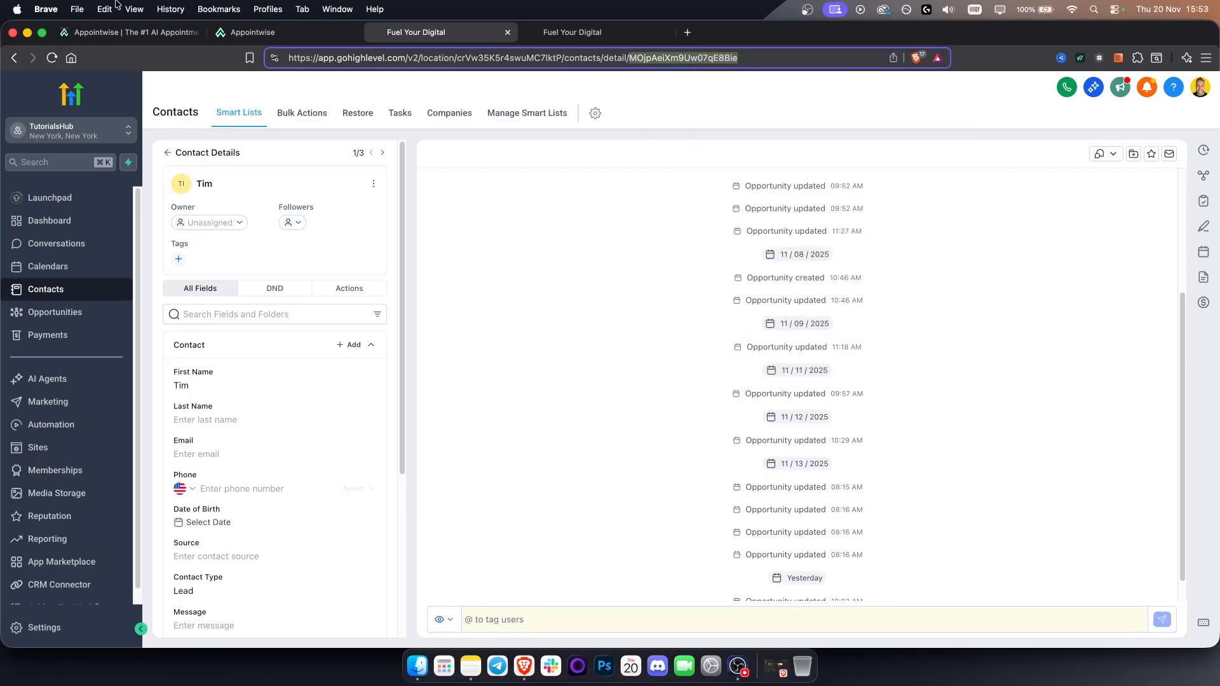
# - Back in Appointwise, paste the copied ID as the test's GHL contact ID and save it
pyautogui.click(261, 36)
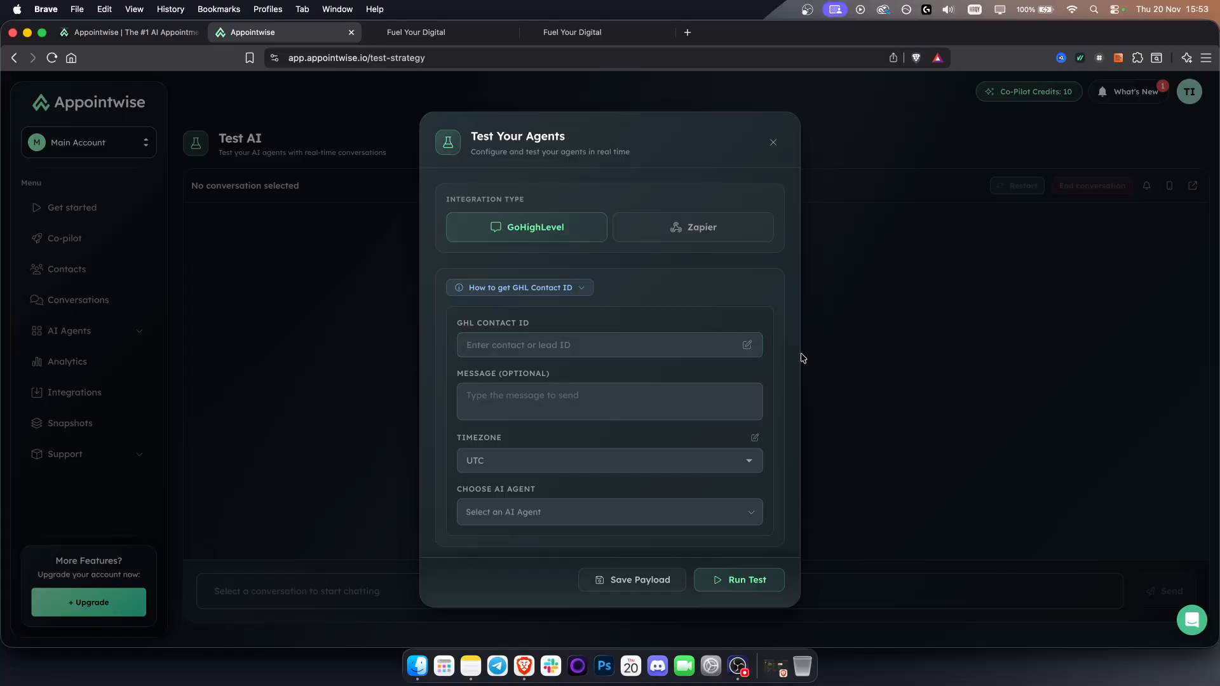
pyautogui.click(670, 343)
pyautogui.press('super+v')
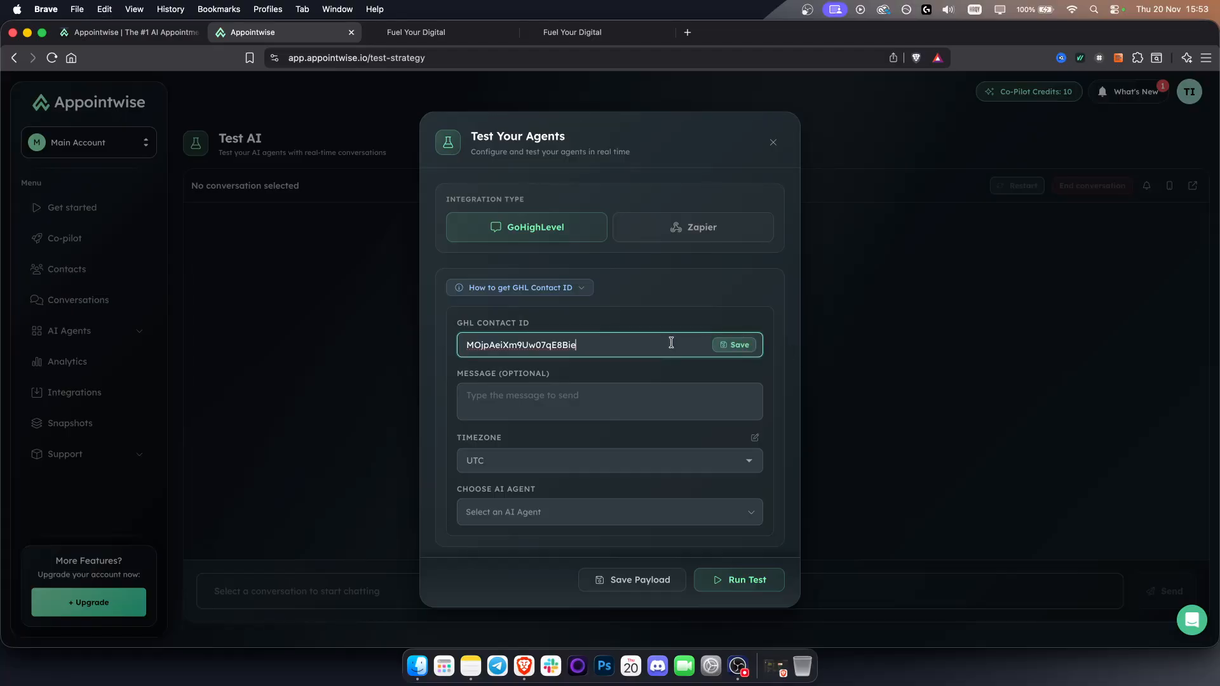
pyautogui.click(743, 346)
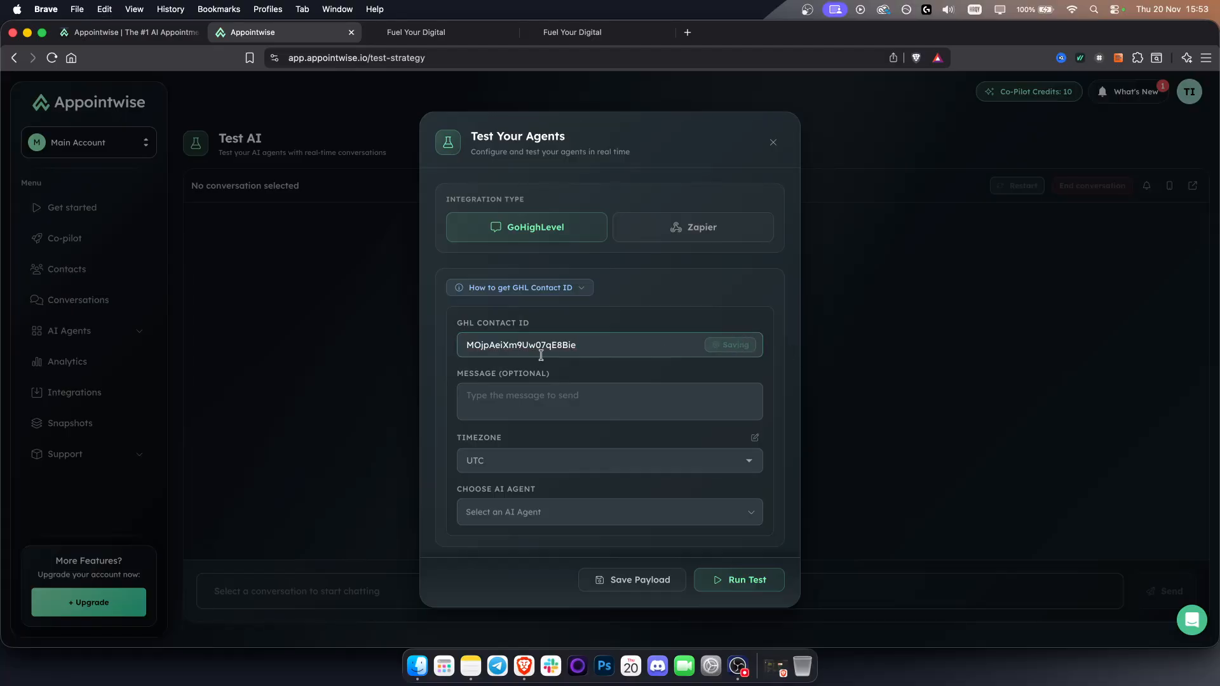
# - Leave the optional message empty, choose the Agency AI agent and run the test
pyautogui.click(542, 400)
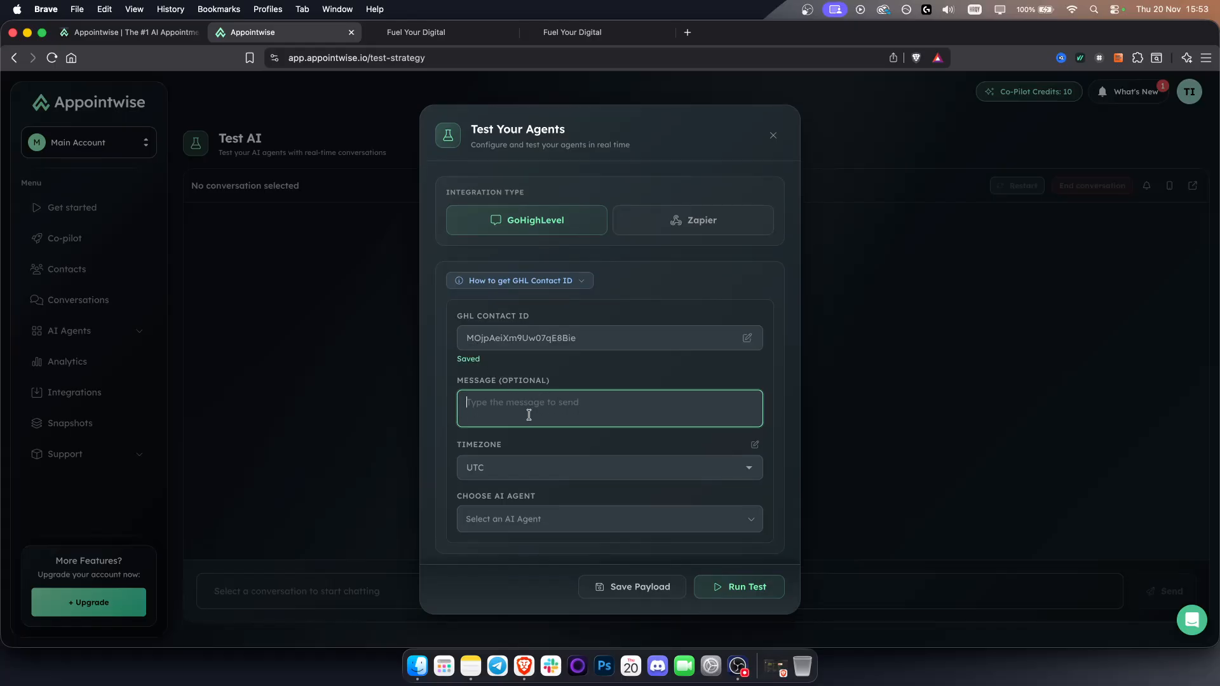
pyautogui.click(529, 519)
pyautogui.click(506, 580)
pyautogui.click(753, 580)
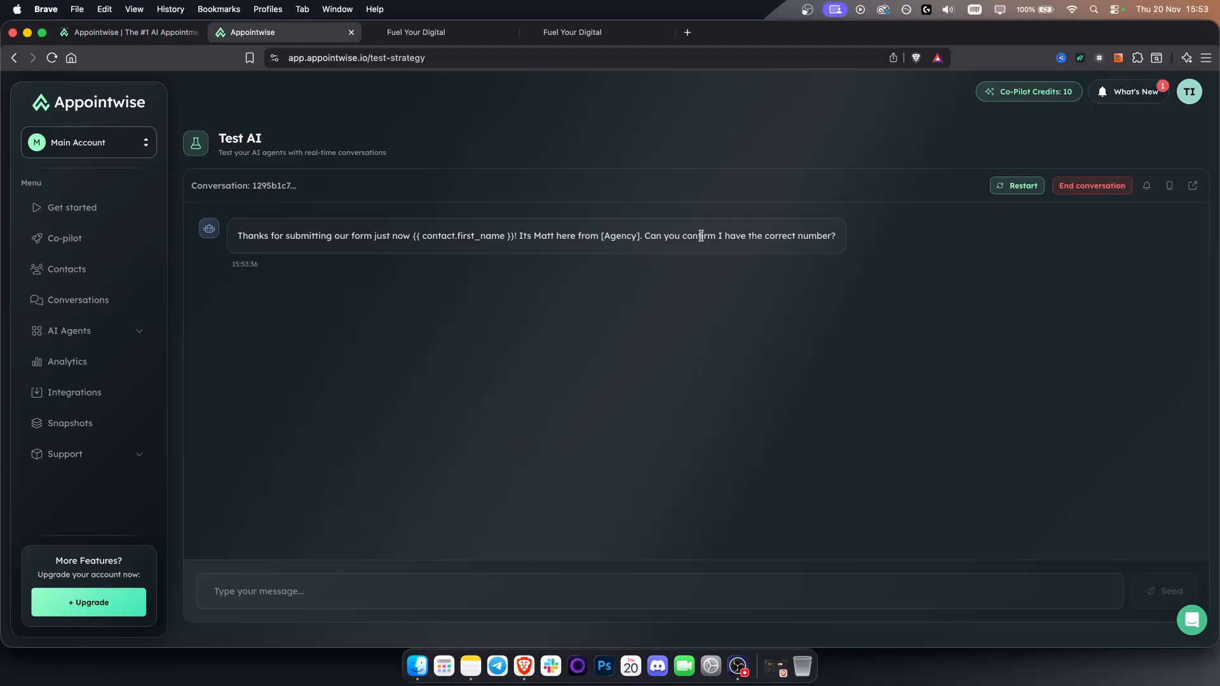
# - In the AI Agents list, view the client choices for cloning the Agency strategy to a sub-account, and close them without cloning
pyautogui.click(61, 330)
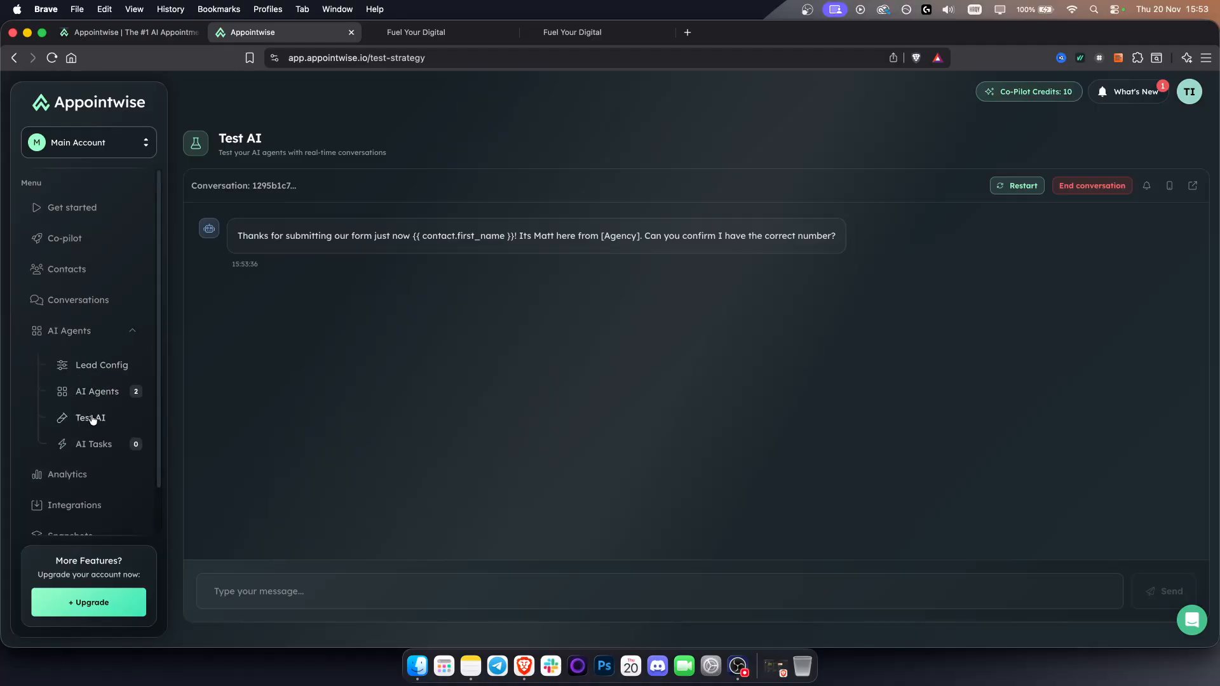
pyautogui.click(79, 388)
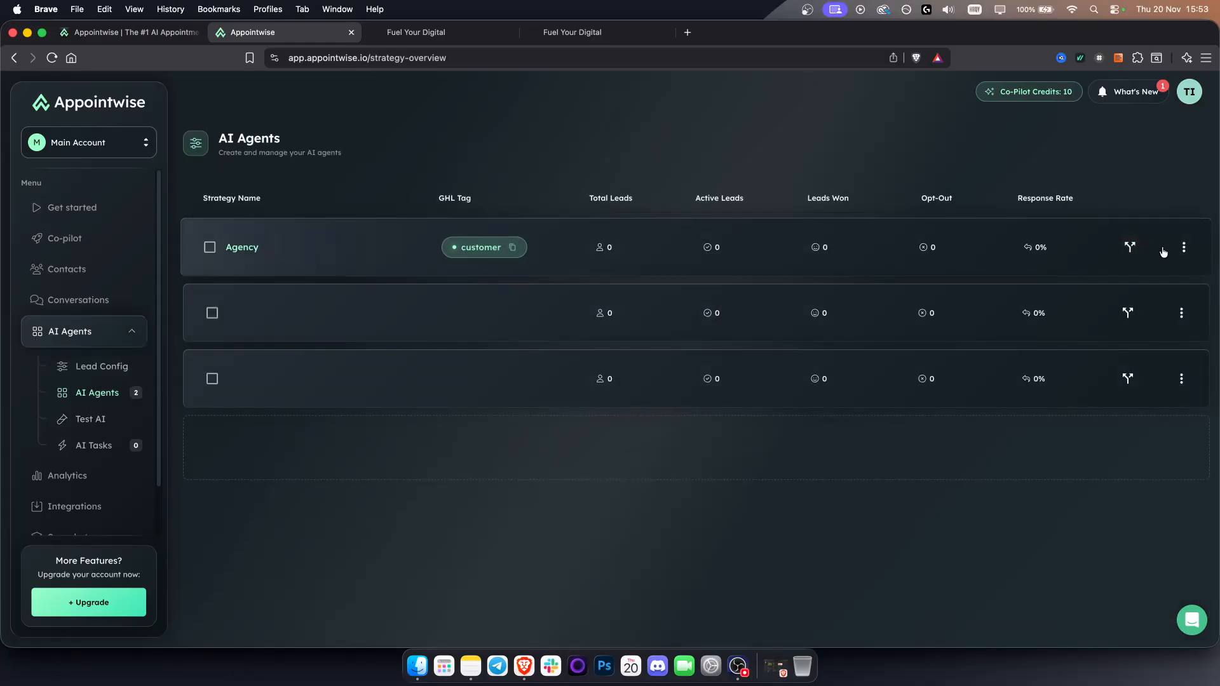
pyautogui.click(1185, 246)
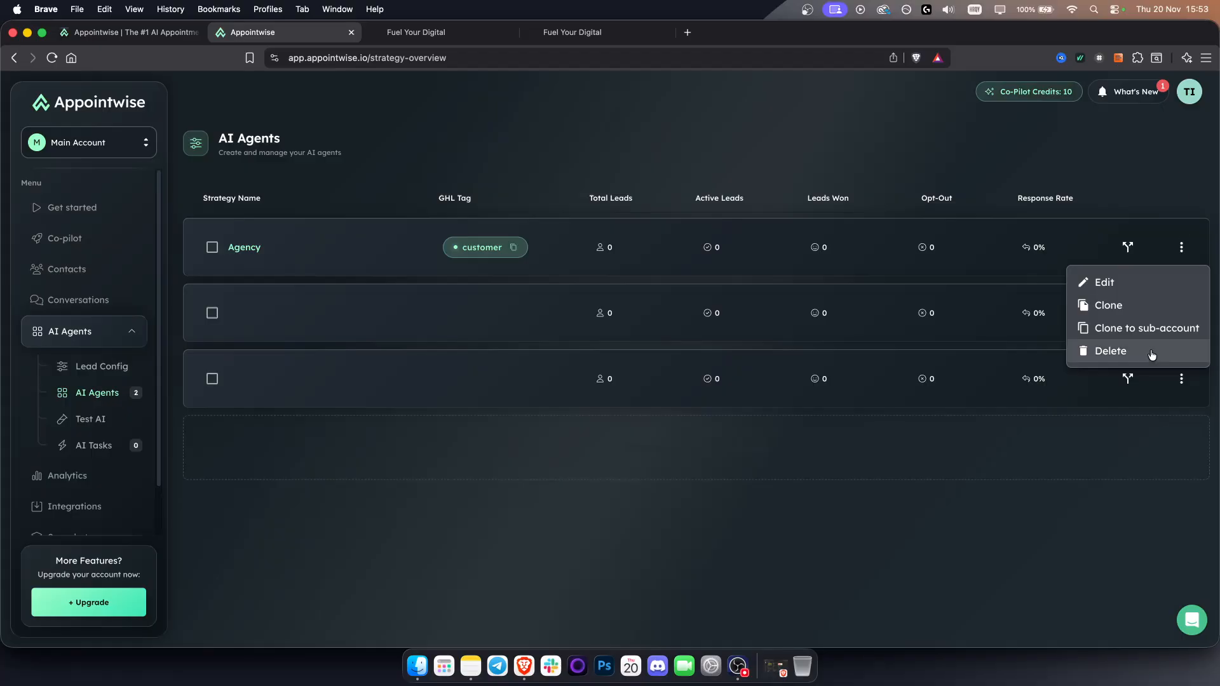
pyautogui.click(1150, 328)
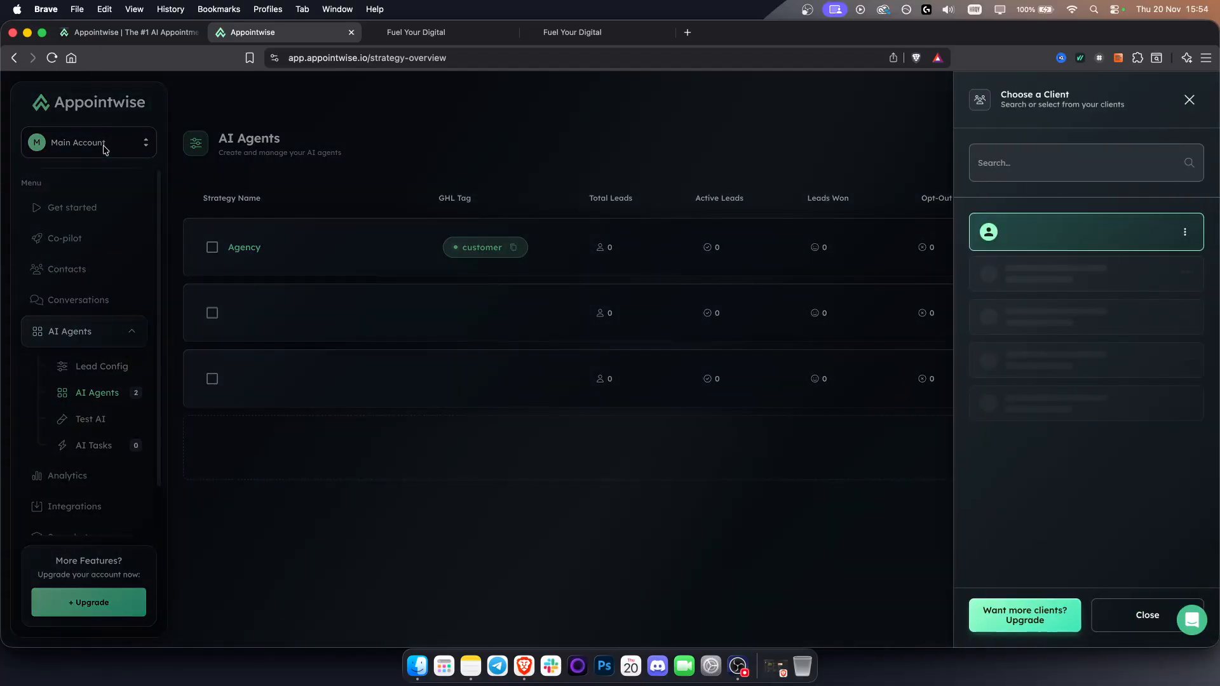
pyautogui.click(407, 112)
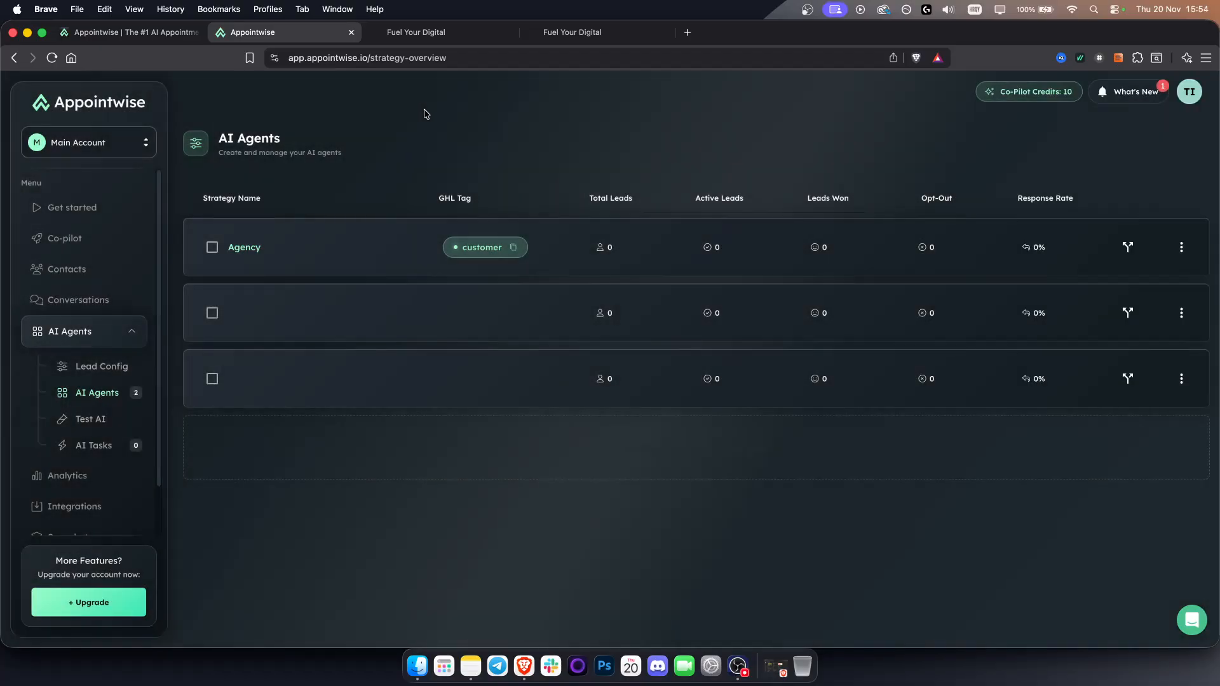